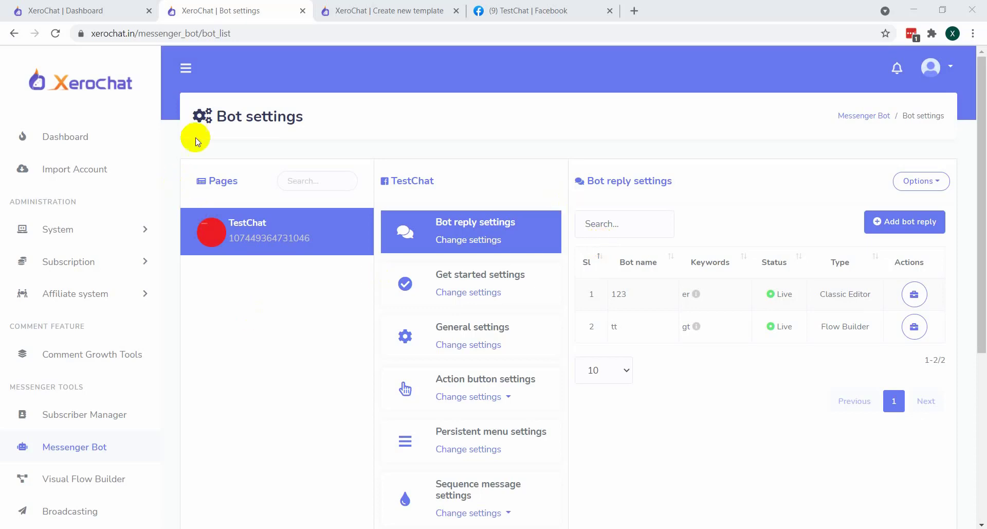
- Start a new Messenger sequence campaign for the TestChat page with the Custom sequence type
left_click(184, 66)
scroll(441, 300, "down", 3)
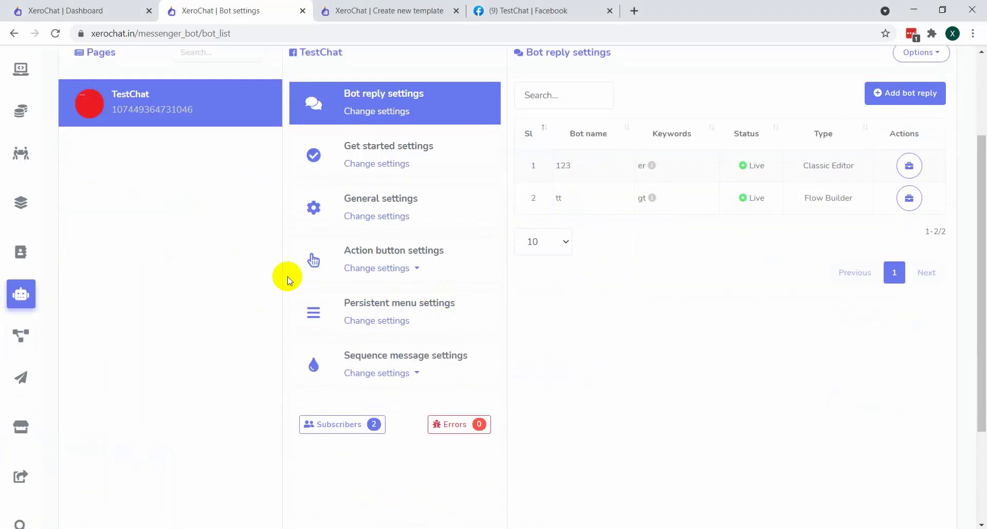
left_click(406, 374)
left_click(425, 398)
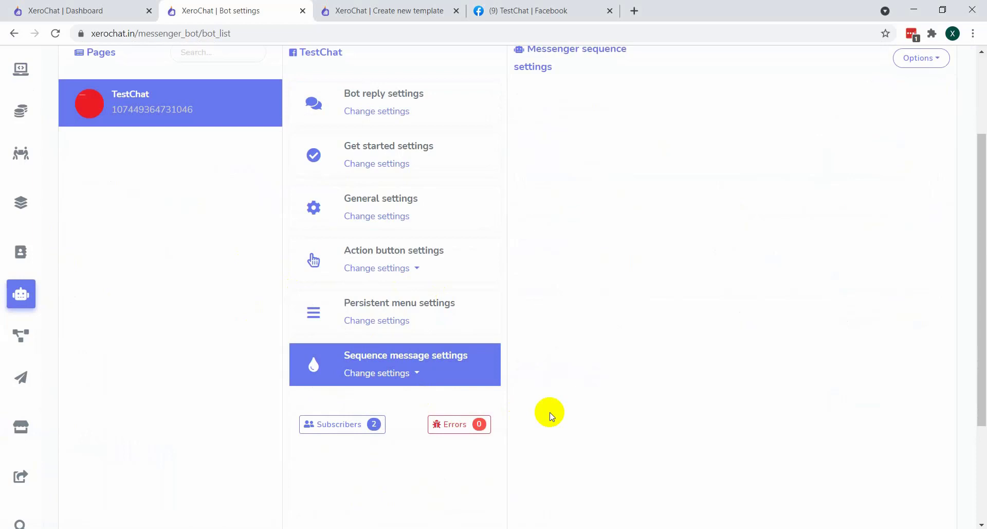
scroll(550, 415, "up", 2)
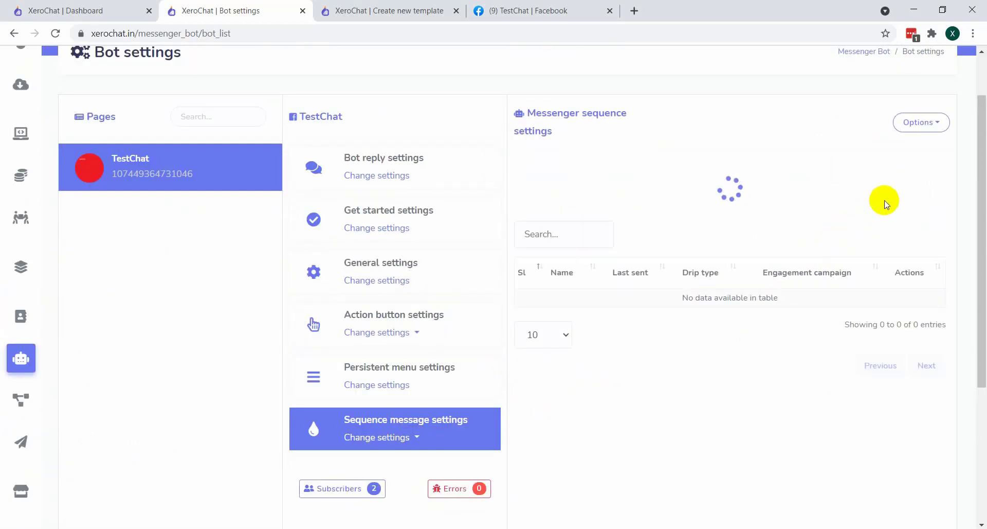
left_click(904, 170)
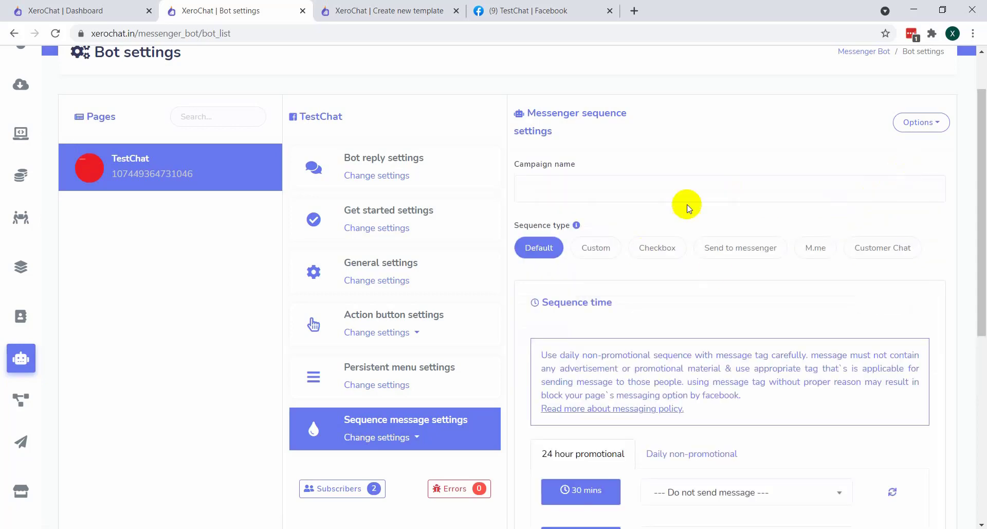
left_click(596, 248)
- Examine the 24 hour promotional and daily non-promotional schedules and the message templates offered for the 30 mins slot
scroll(727, 328, "down", 5)
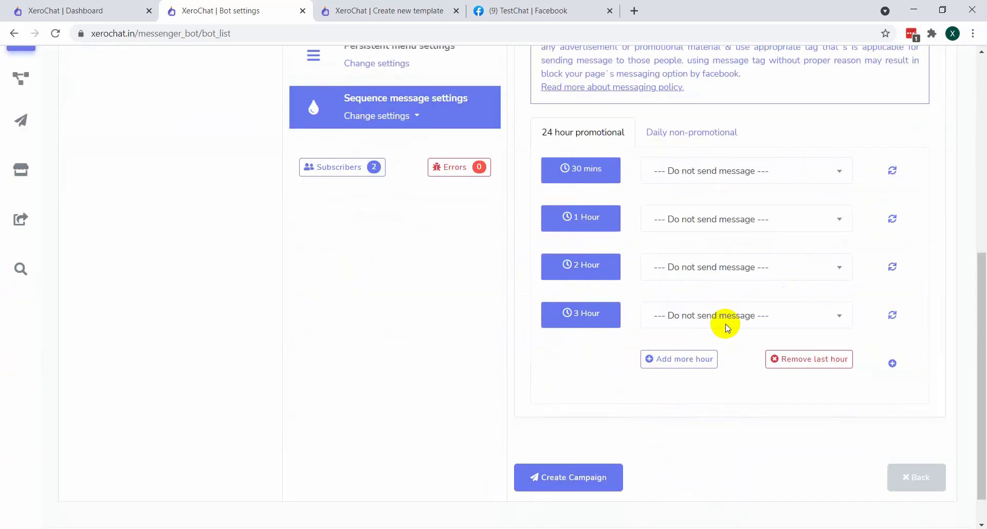
scroll(727, 374, "up", 4)
scroll(727, 360, "down", 1)
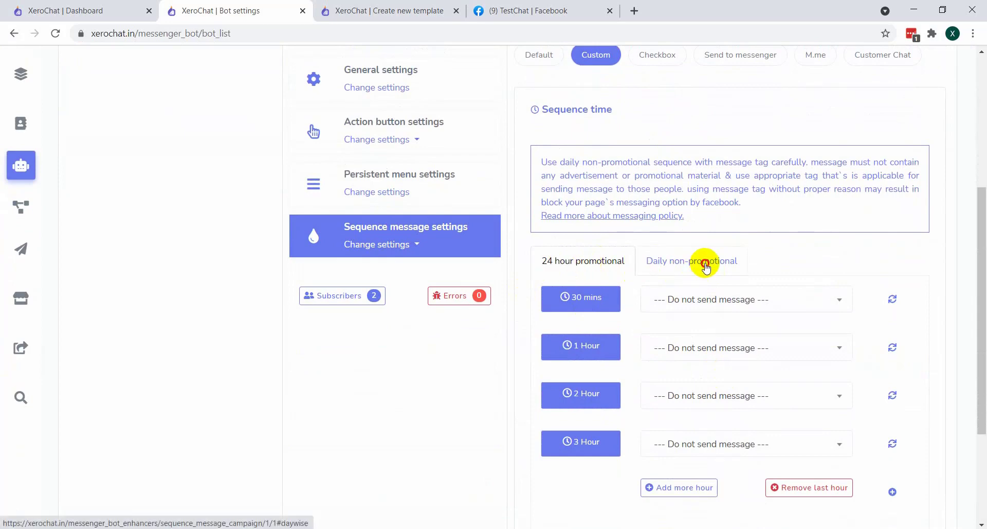
left_click(706, 266)
left_click(584, 262)
left_click(696, 299)
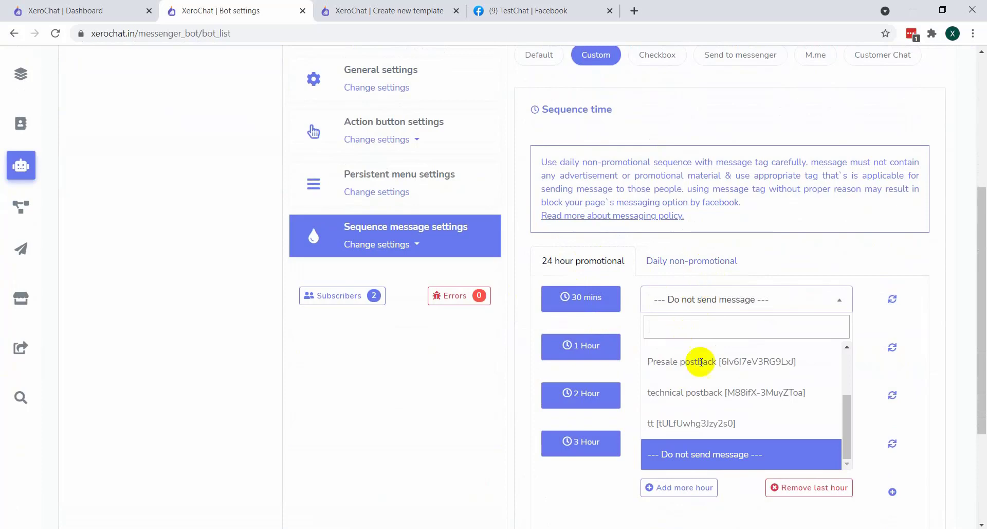
scroll(700, 361, "up", 3)
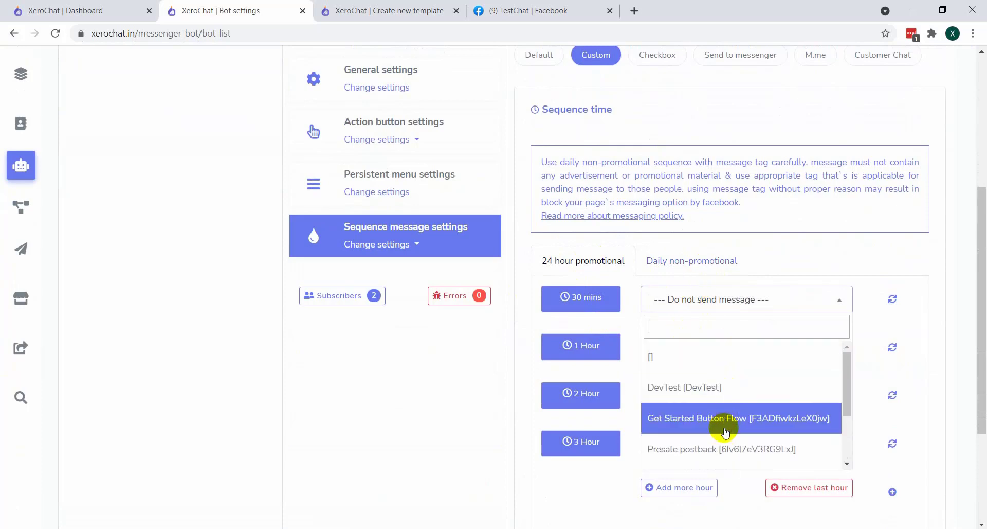
scroll(720, 416, "down", 2)
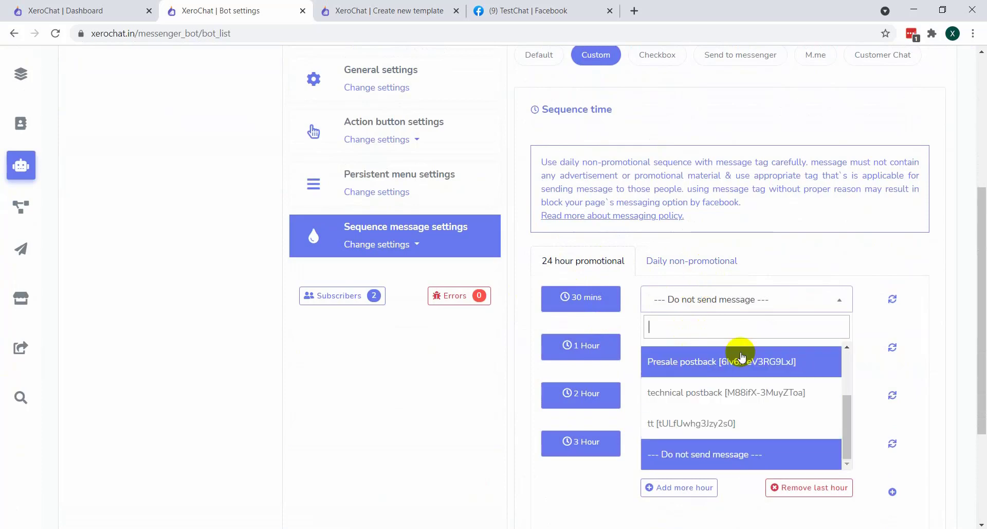
left_click(623, 324)
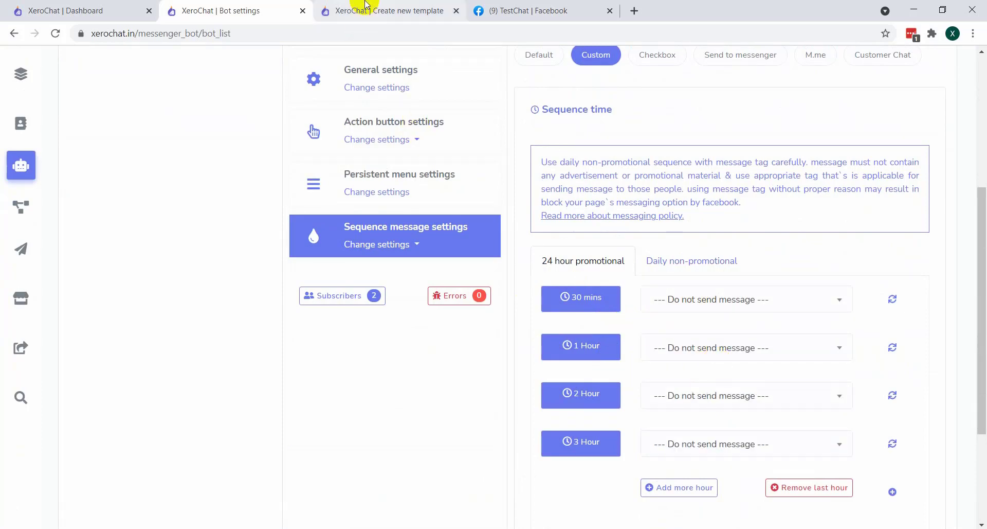
scroll(675, 403, "up", 5)
- Switch to the postback template form and check which sequence campaigns can be chosen there
left_click(359, 13)
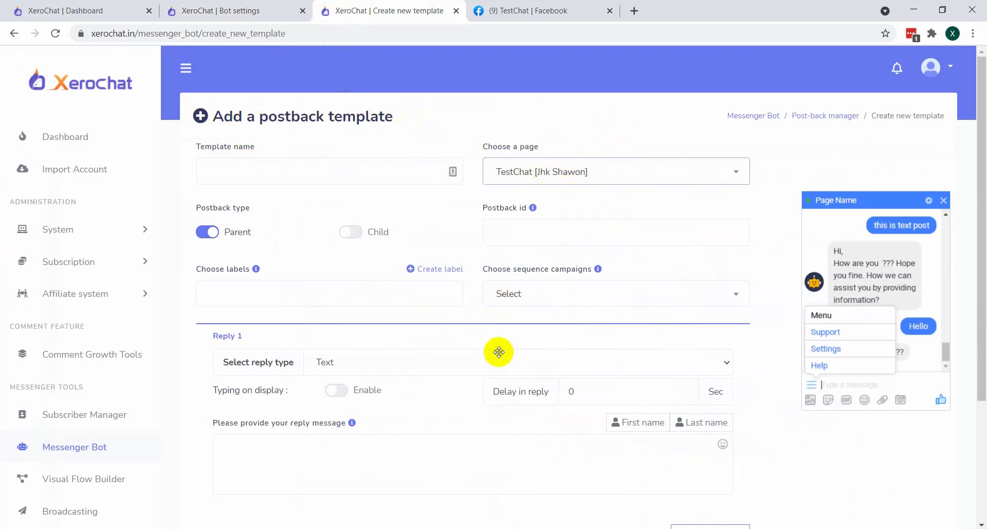
left_click(570, 295)
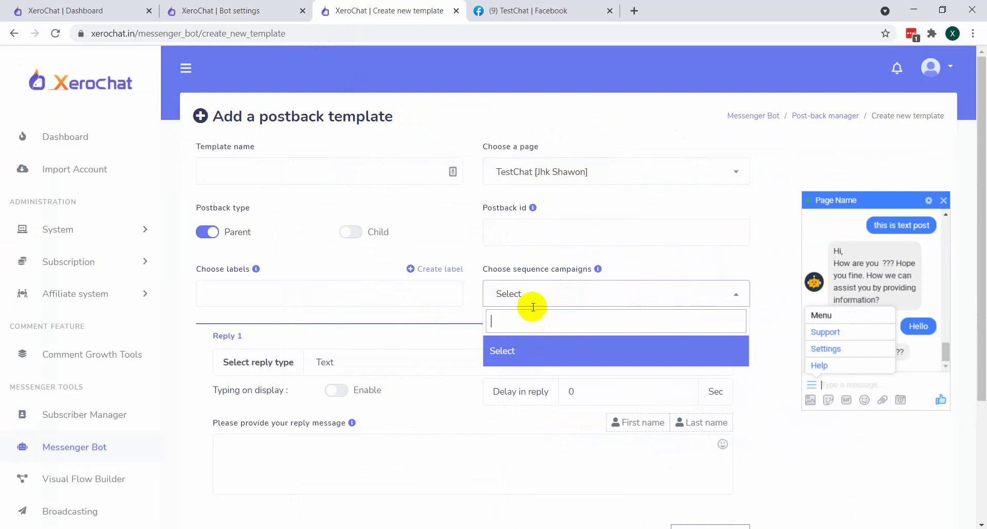
left_click(486, 271)
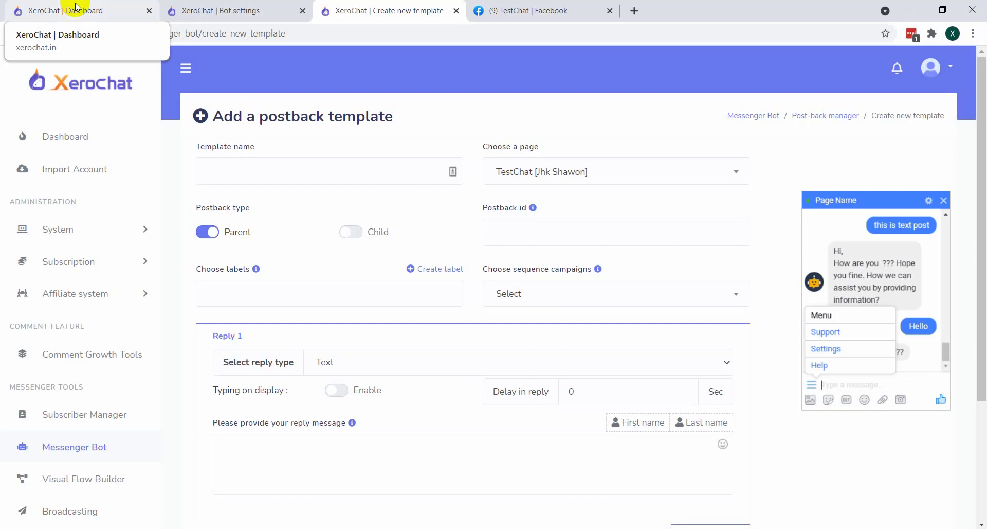
- Open the Visual Flow Builder separately and create a new flow for the TestChat page
middle_click(85, 486)
left_click(509, 11)
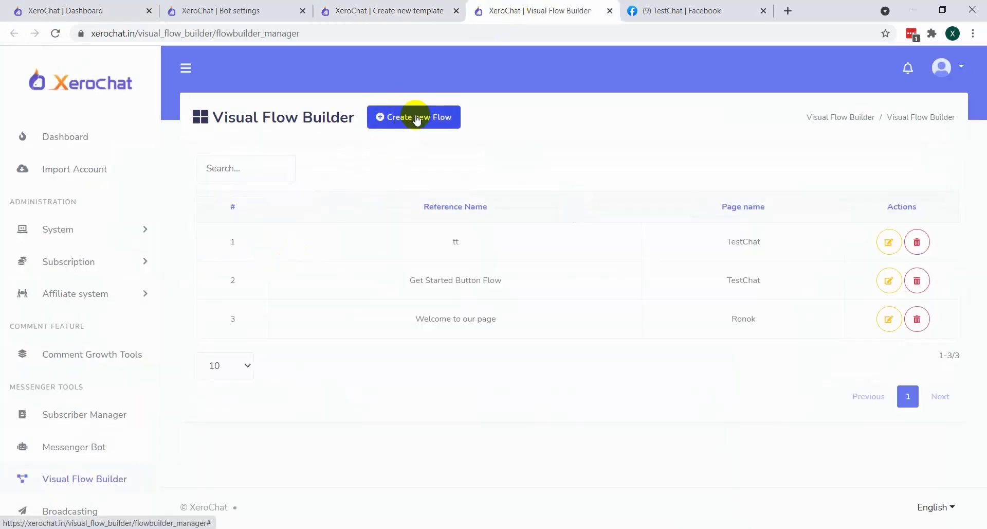
left_click(416, 118)
left_click(467, 115)
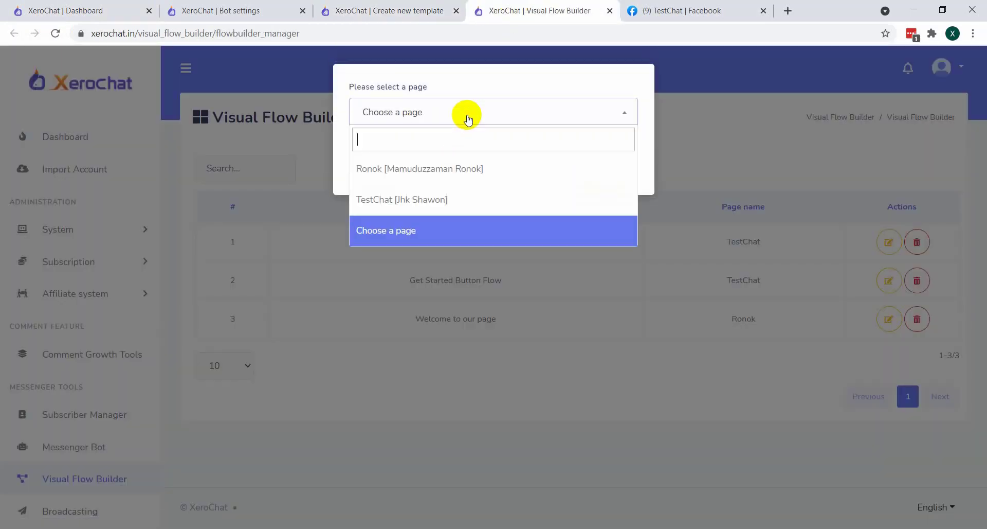
left_click(417, 199)
left_click(381, 190)
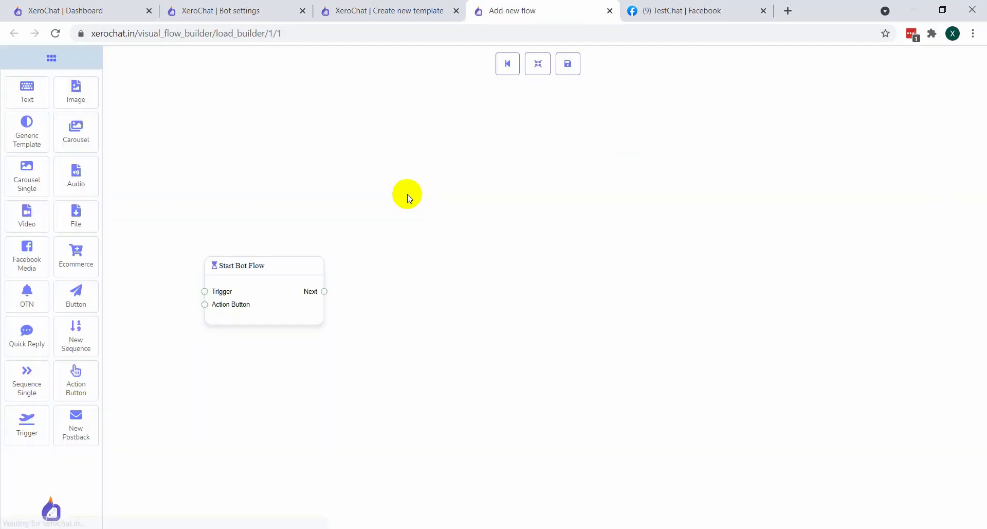
- Reposition the Start Bot Flow block and give it the title "Hi Template"
left_click_drag(266, 296, 255, 267)
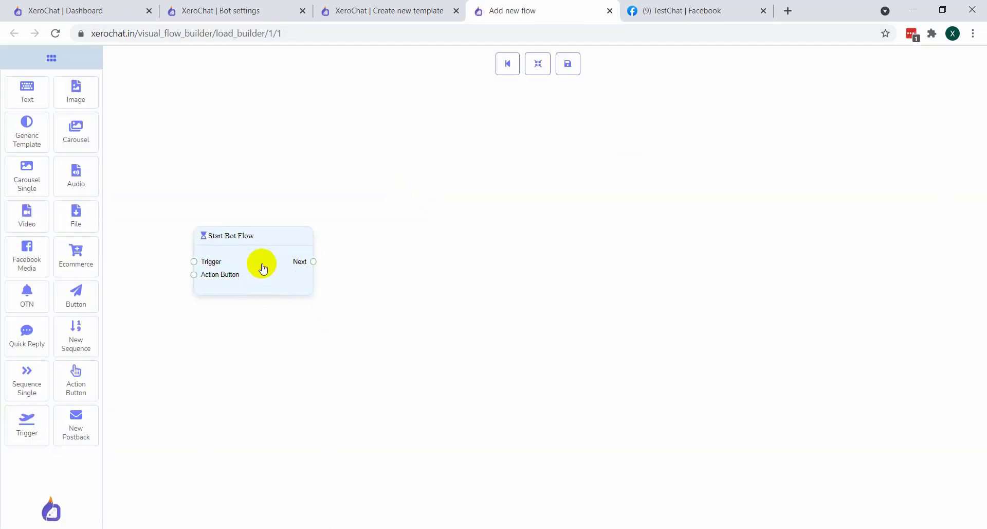
double_click(255, 267)
left_click(817, 122)
type("H")
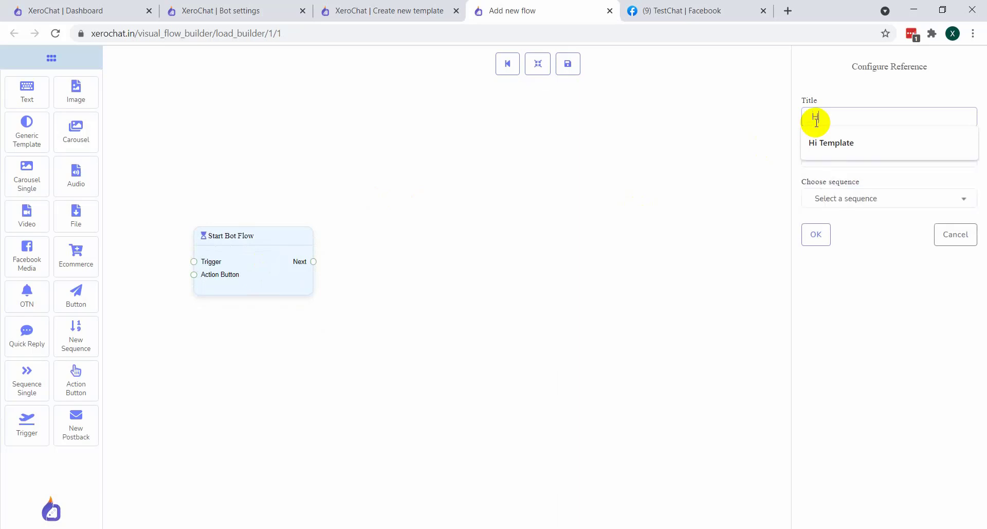
type("i Template")
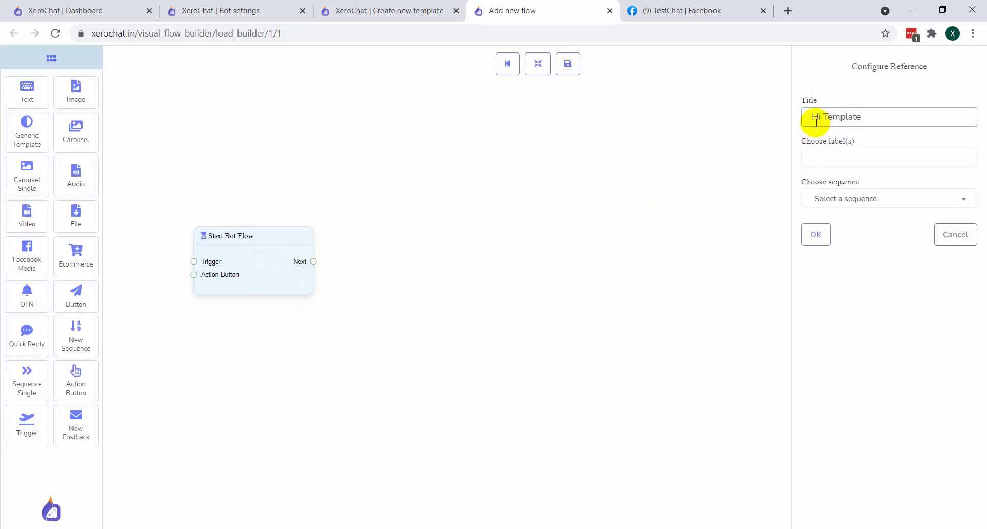
left_click(818, 235)
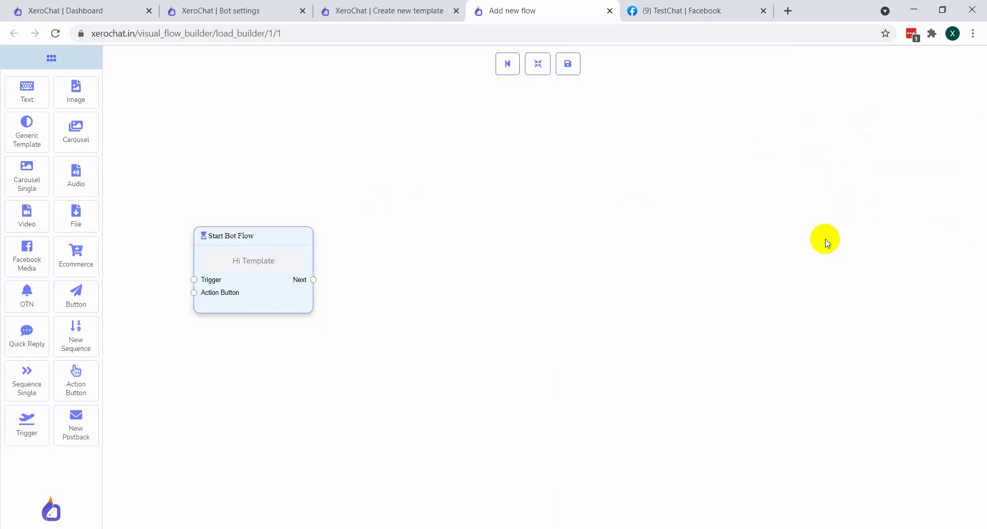
- Add a Trigger block connected to the Start Bot Flow's Trigger input, with the keyword "Hi"
left_click_drag(226, 280, 281, 285)
left_click_drag(36, 428, 175, 280)
left_click_drag(239, 297, 249, 283)
left_click(203, 296)
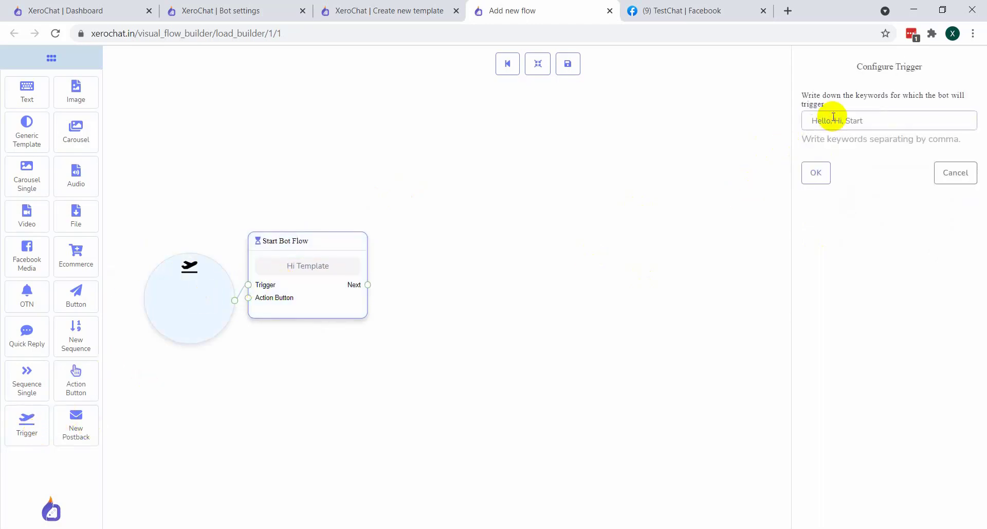
type("Hi")
left_click(816, 172)
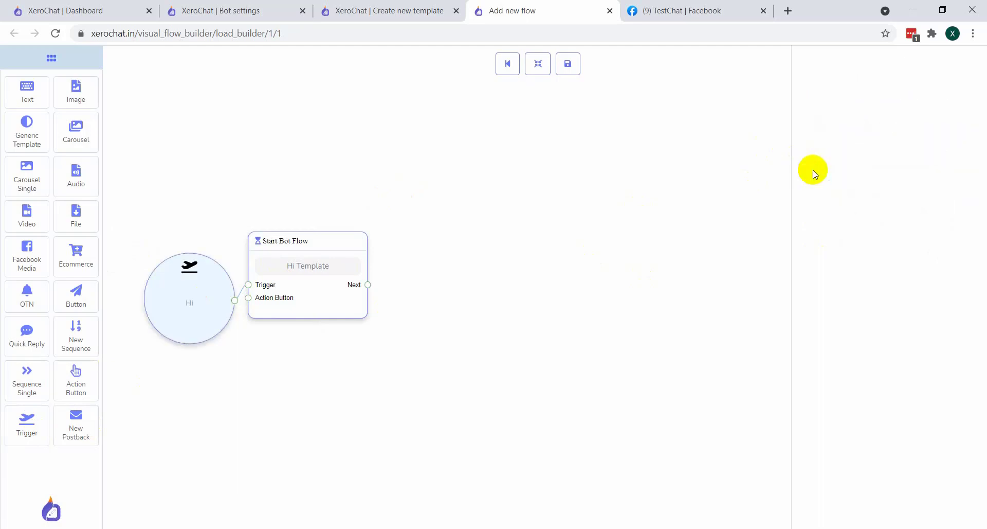
- Add a Text block and connect the Start Bot Flow's Next output to its Reply input
left_click_drag(304, 284, 334, 293)
left_click_drag(44, 99, 471, 251)
left_click_drag(396, 290, 474, 326)
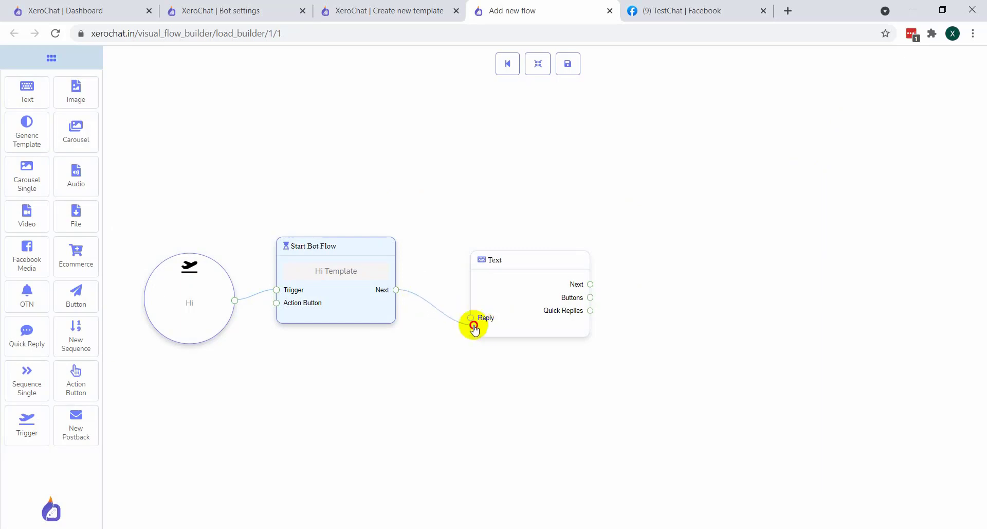
- Set the Text block's reply to "Hi #LEAD_USER_FIRST_NAME# , Please describe yourself by clicking below button." and move the block up
double_click(504, 304)
left_click(825, 169)
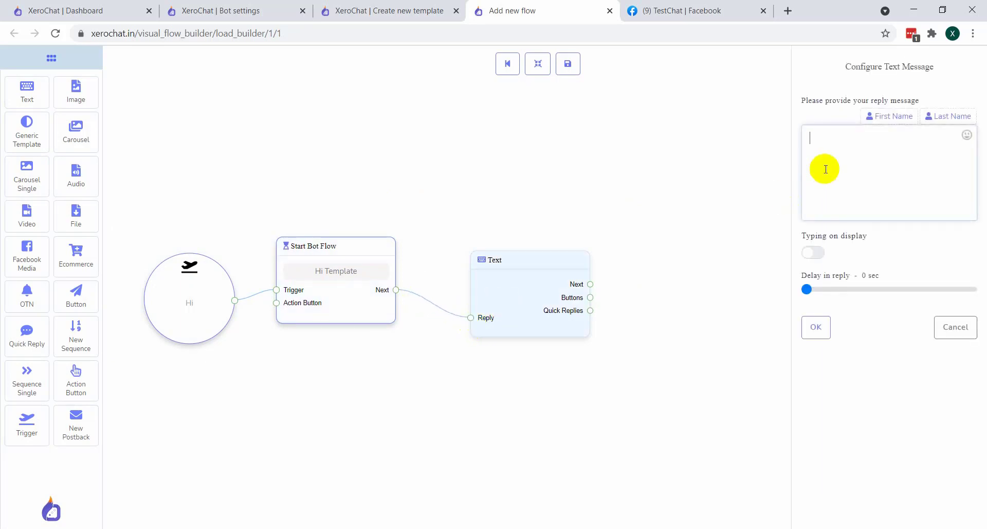
left_click(889, 116)
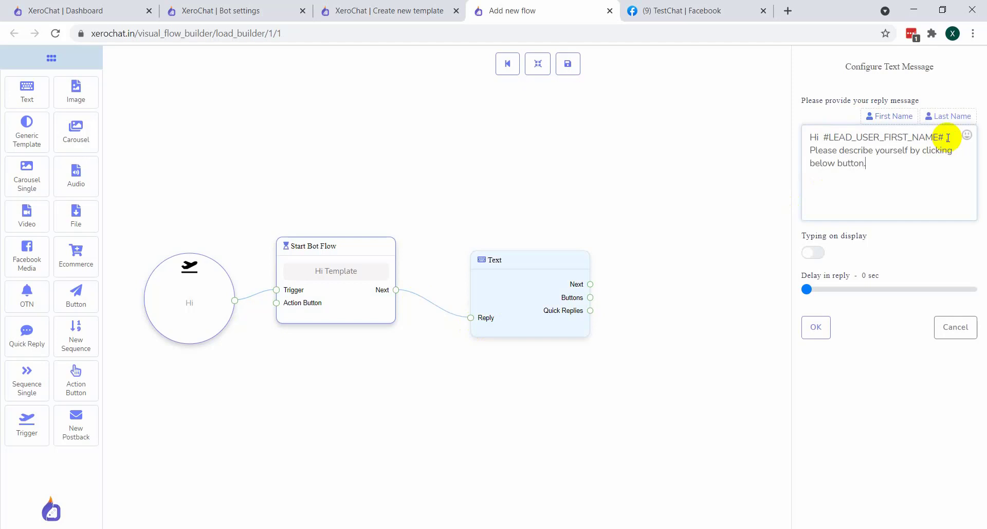
left_click(819, 327)
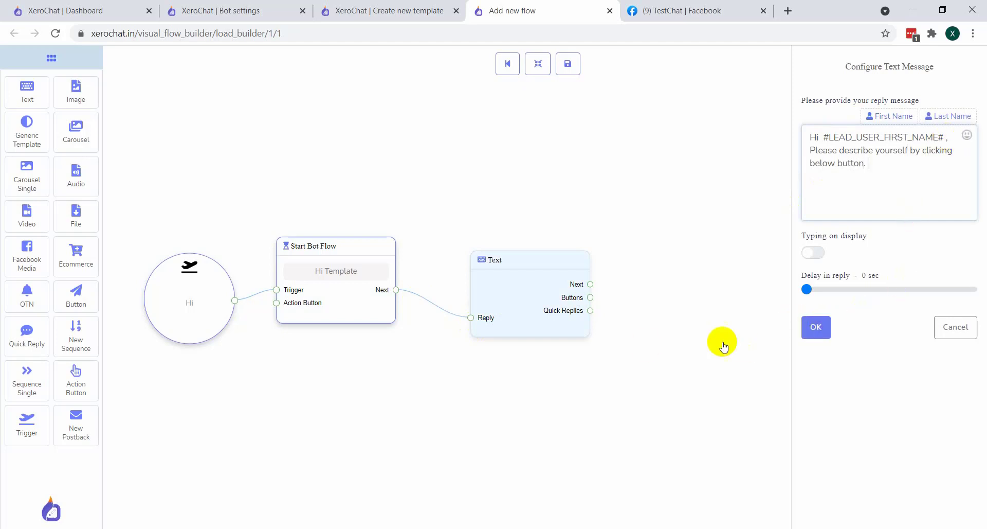
left_click_drag(520, 281, 493, 214)
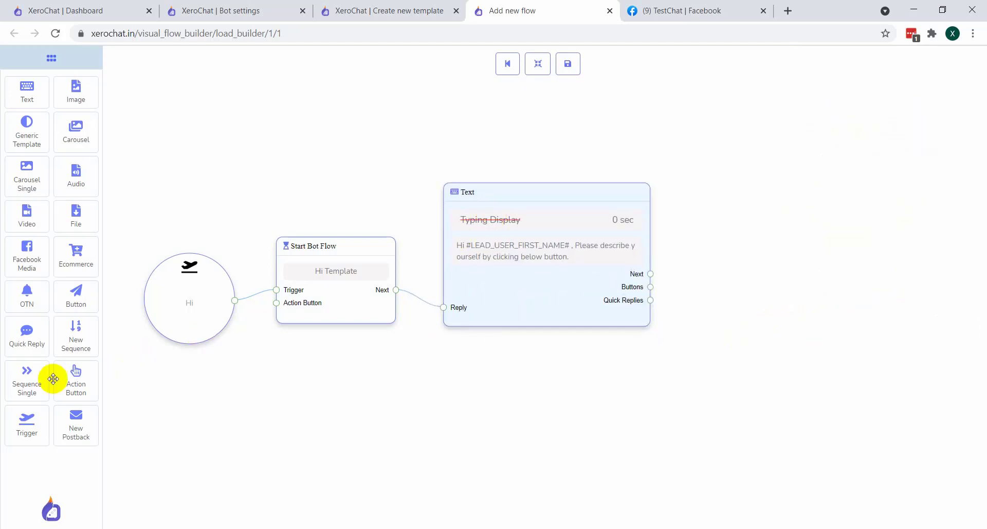
- Add a Button block, clone it, and connect the Text block's Buttons output to both buttons, arranged one above the other
mouse_move(76, 296)
left_mouse_down()
mouse_move(859, 229)
mouse_move(780, 240)
left_mouse_up()
right_click(837, 283)
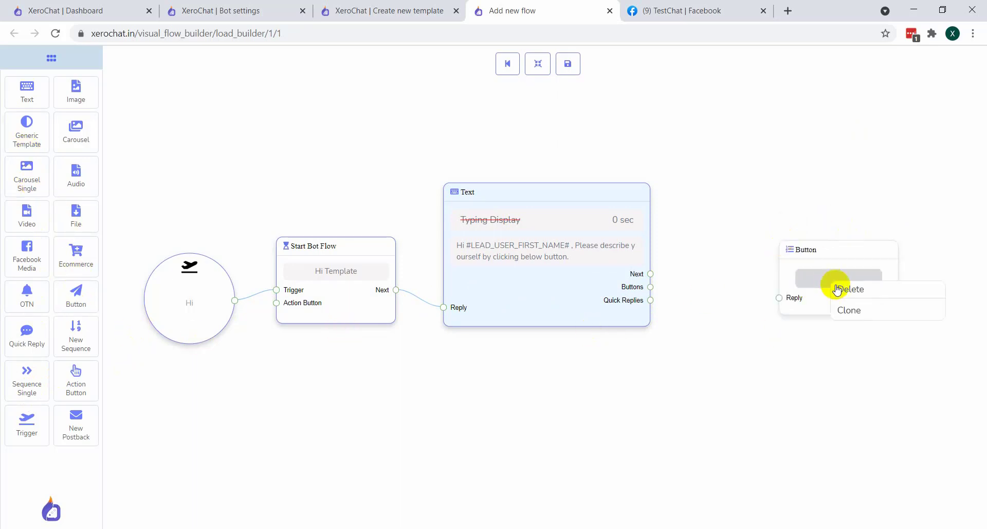
left_click(850, 310)
left_click_drag(823, 306, 765, 261)
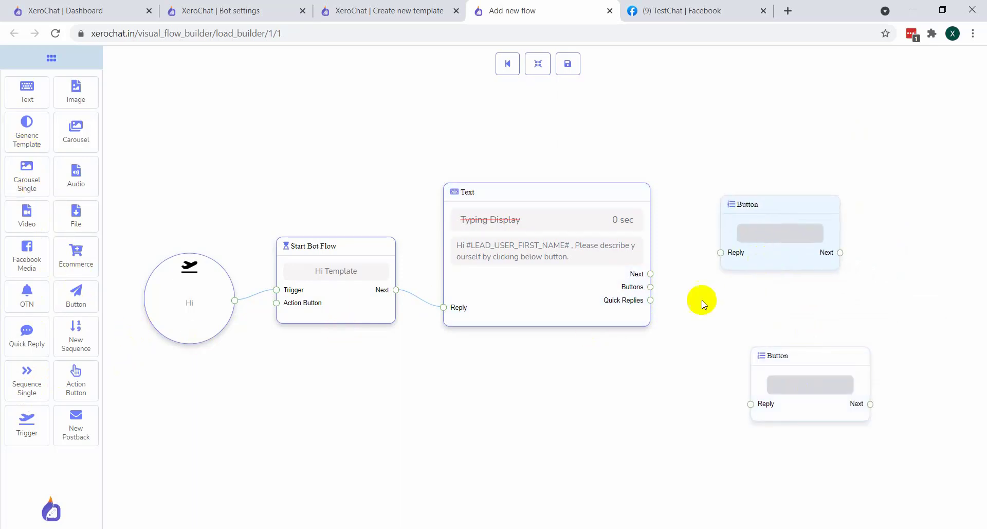
left_click_drag(651, 287, 718, 258)
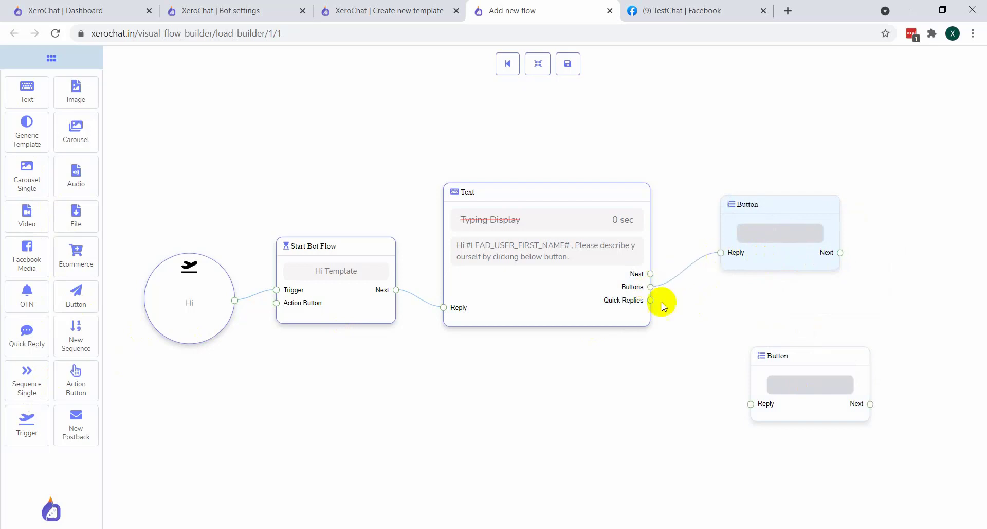
left_click_drag(650, 286, 752, 407)
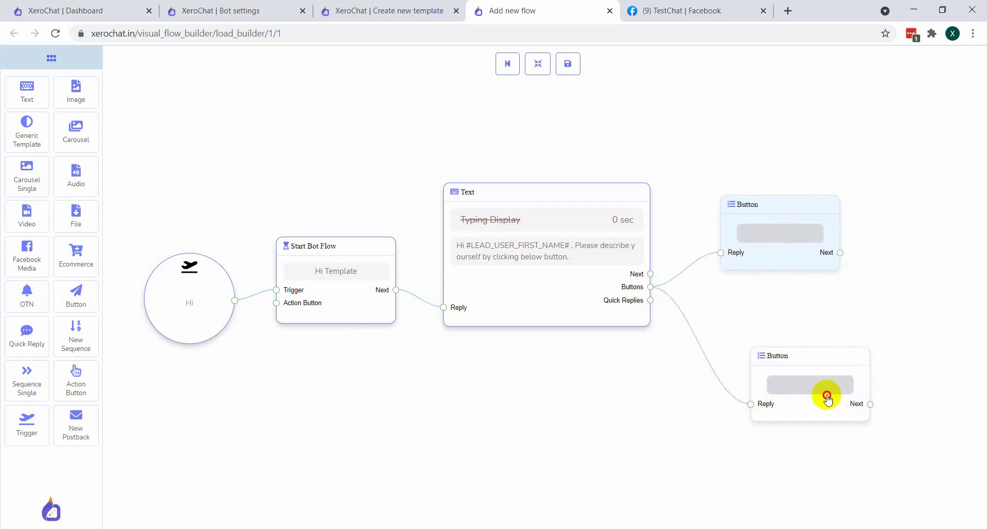
left_click_drag(827, 396, 773, 315)
- Configure the upper Button block with the text "Marketer" and the button type New postback
double_click(792, 251)
left_click(869, 115)
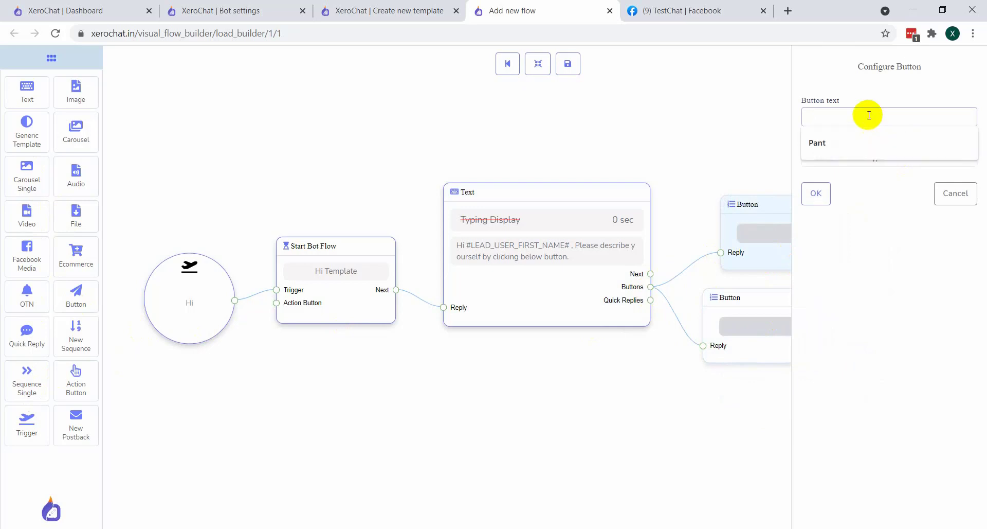
type("Marketer")
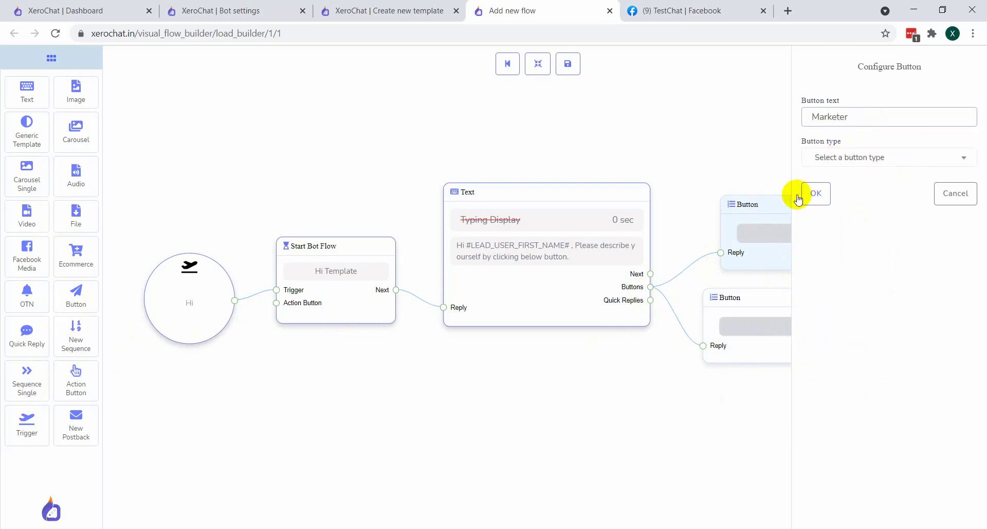
left_click(862, 156)
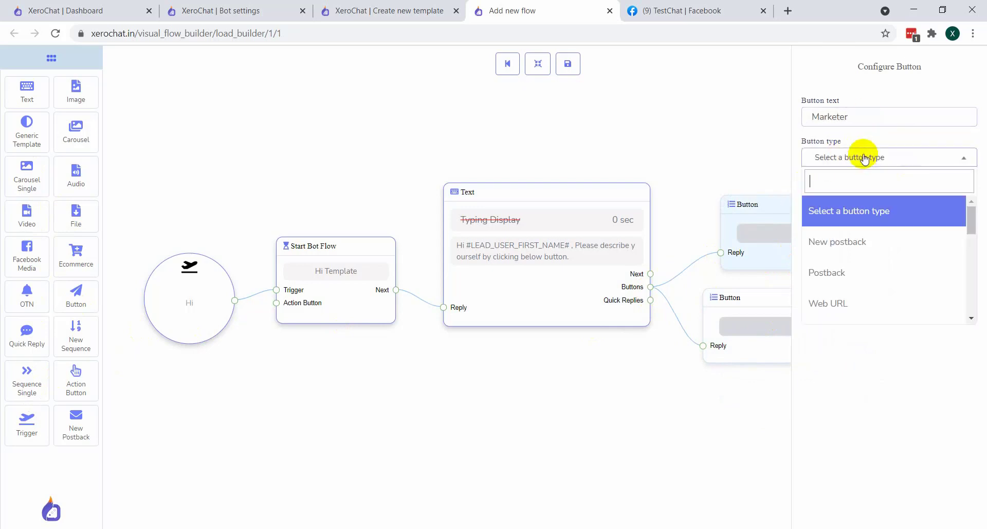
left_click(854, 247)
left_click(816, 195)
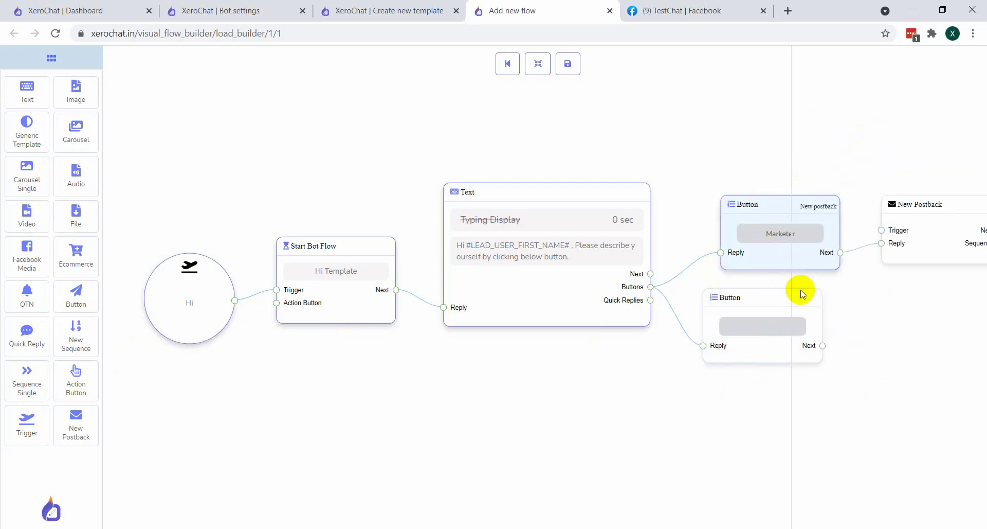
- Configure the lower Button block with the text "Developer" and the button type New postback
left_click(778, 341)
left_click(880, 117)
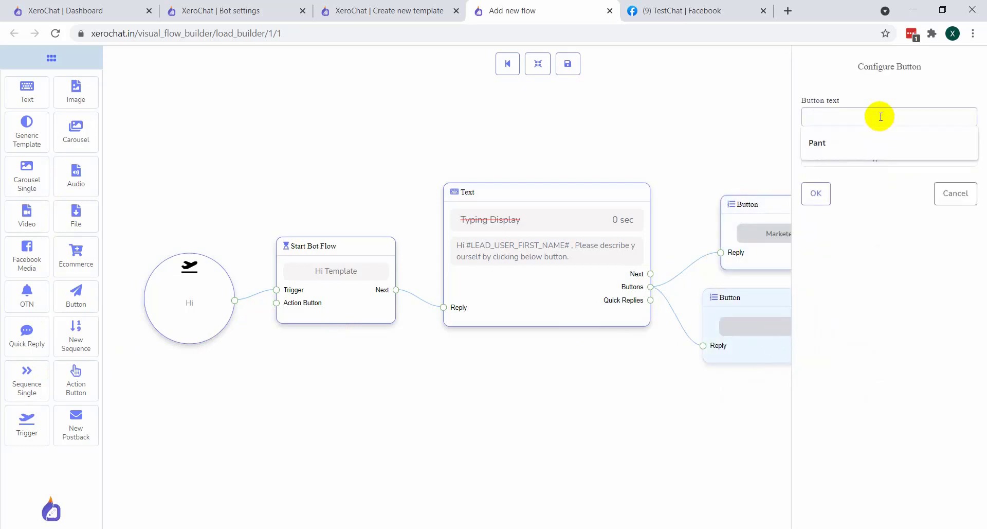
type("Dev")
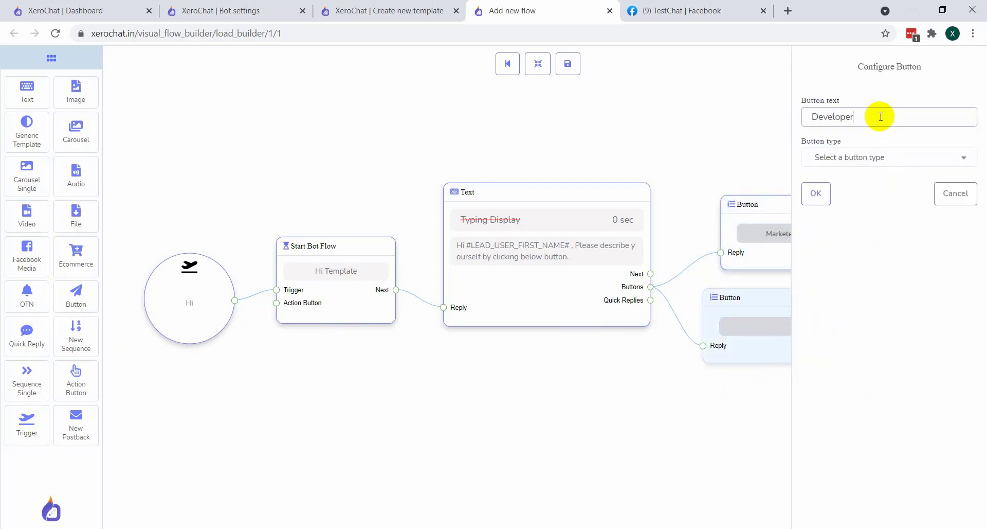
type("eloper")
left_click(815, 193)
left_click(873, 155)
left_click(844, 233)
left_click(816, 226)
- Spread the two New Postback blocks apart vertically beside the Marketer and Developer buttons
left_click_drag(652, 410, 355, 415)
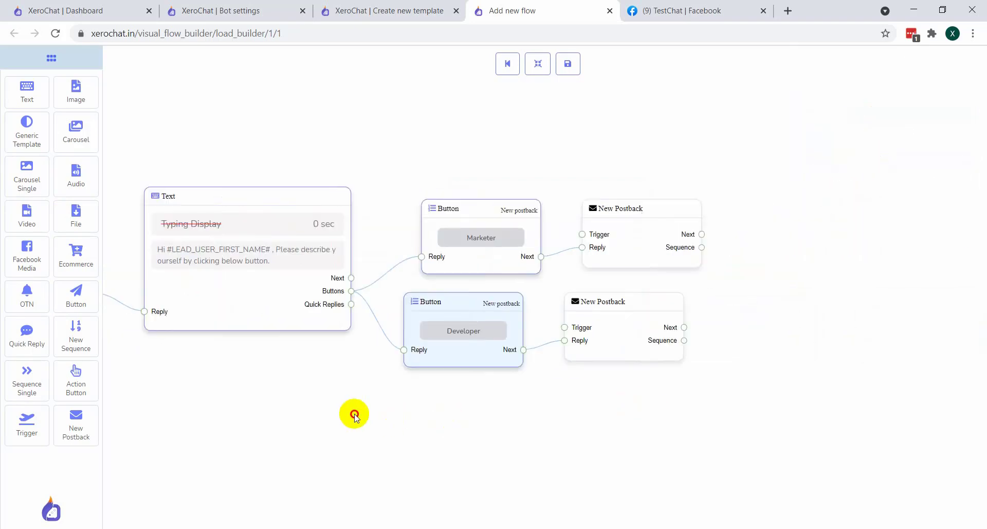
left_click_drag(638, 323, 635, 355)
left_click_drag(730, 305, 547, 303)
left_click_drag(468, 219, 481, 212)
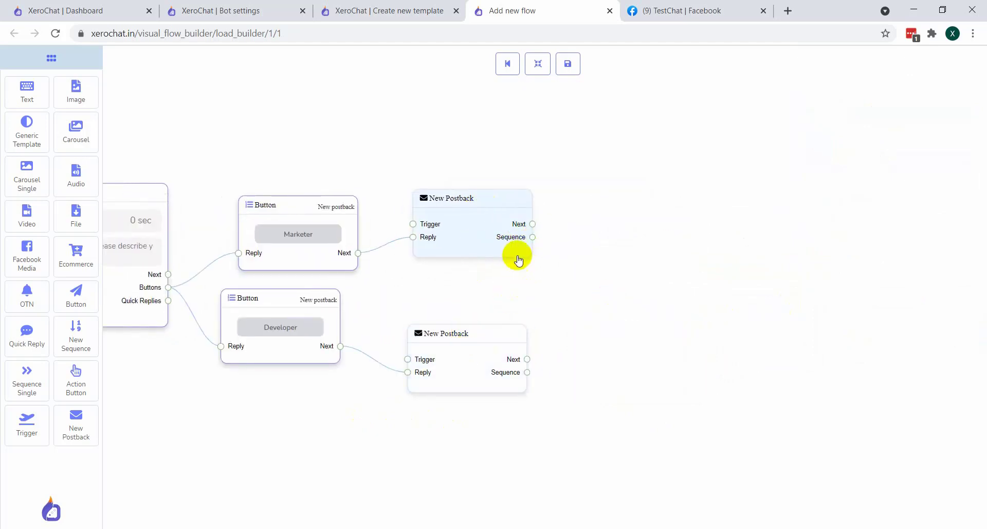
mouse_move(489, 370)
left_mouse_down()
mouse_move(463, 365)
mouse_move(474, 359)
left_mouse_up()
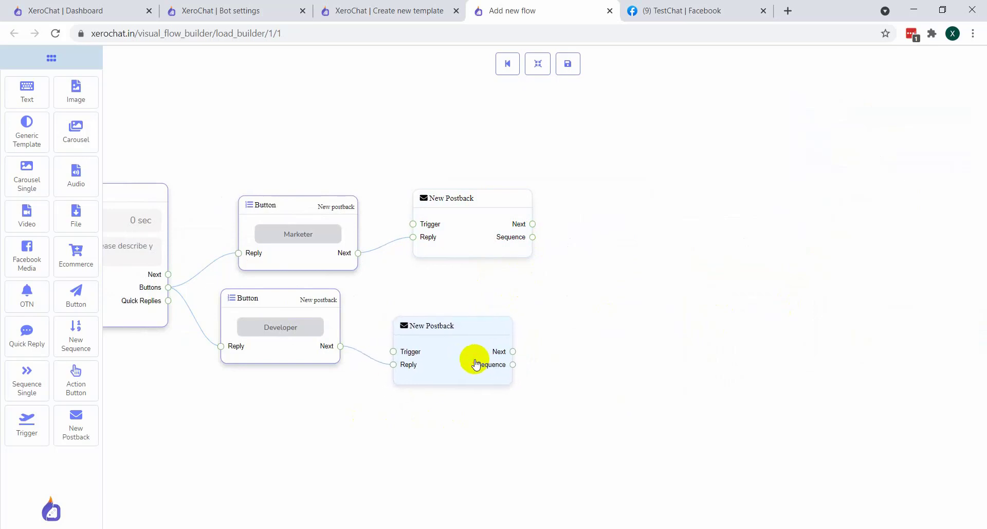
- Configure the Marketer button's New Postback block with the title "Marketer Postback" and the sequence option New sequence
double_click(484, 237)
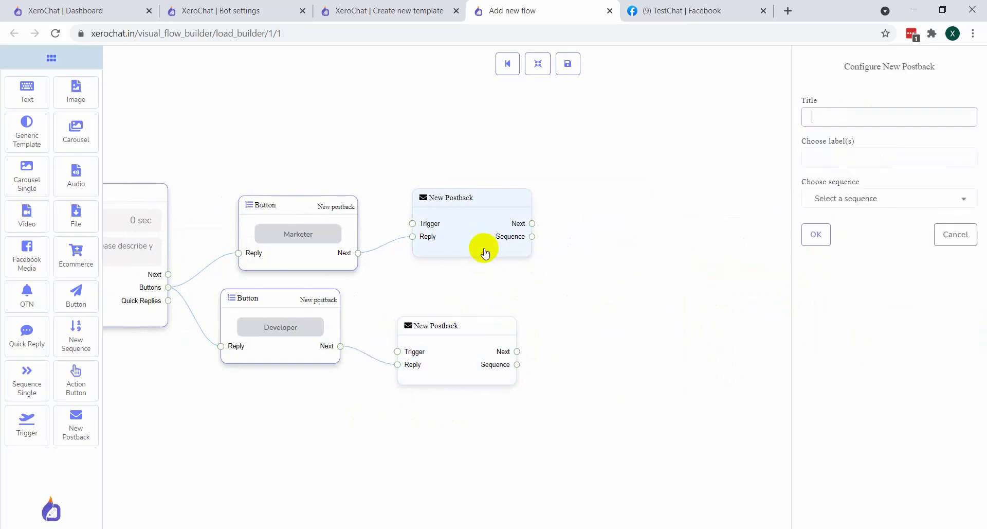
left_click(864, 118)
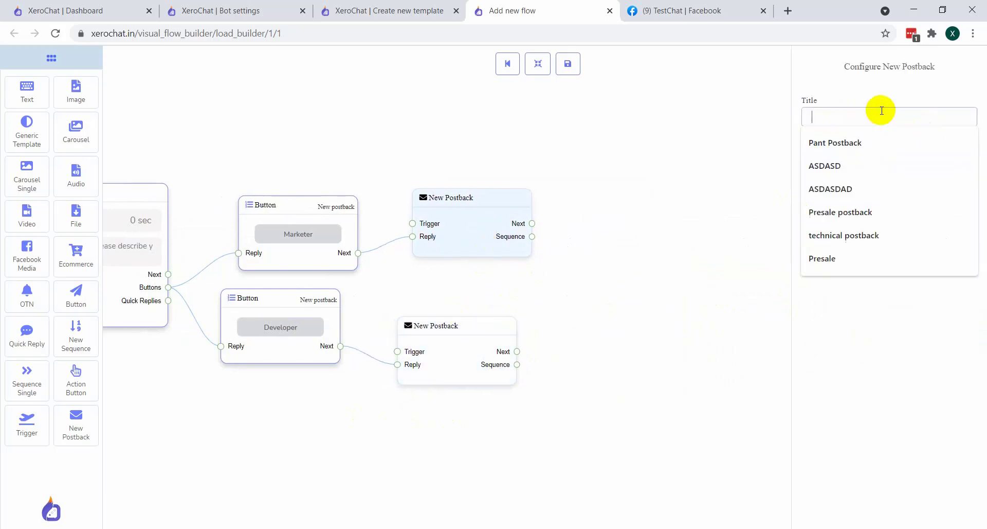
left_click(869, 110)
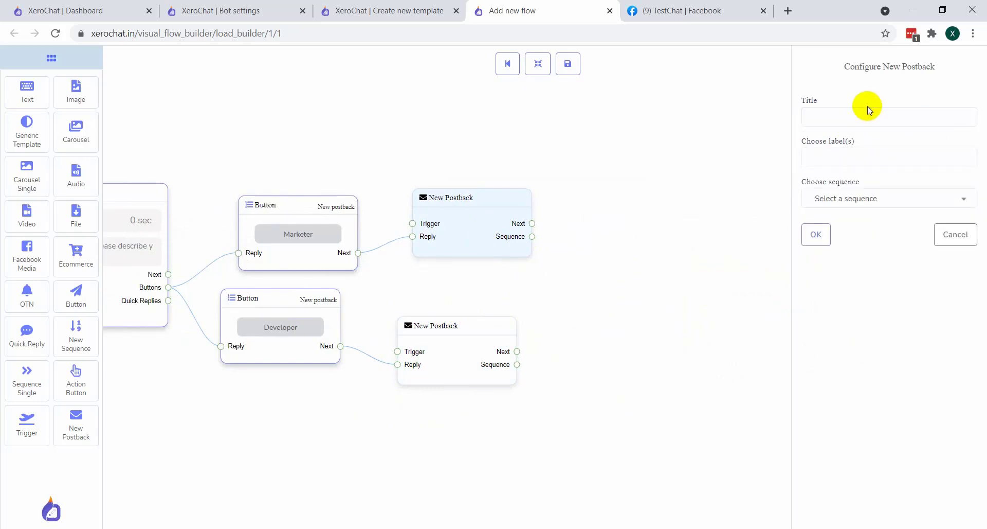
left_click(847, 116)
type("Market")
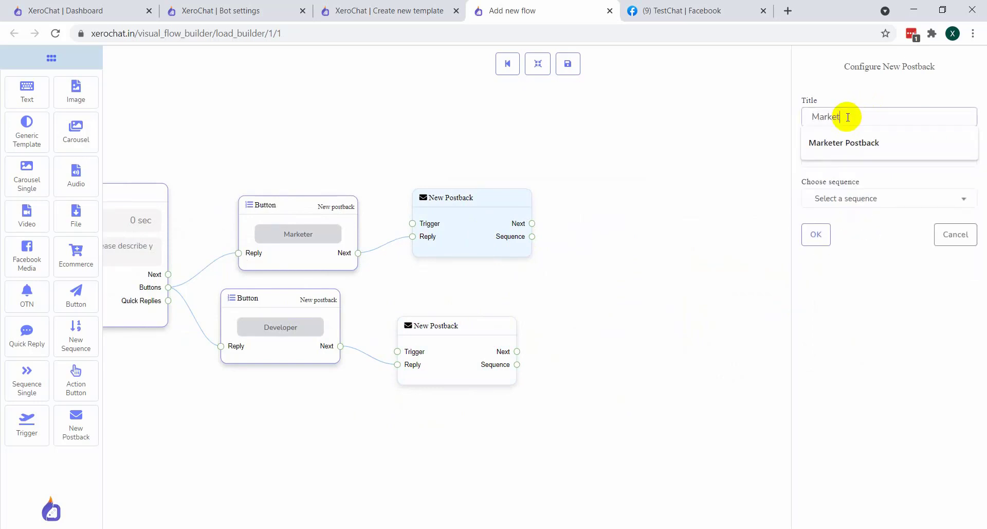
type("er Postback")
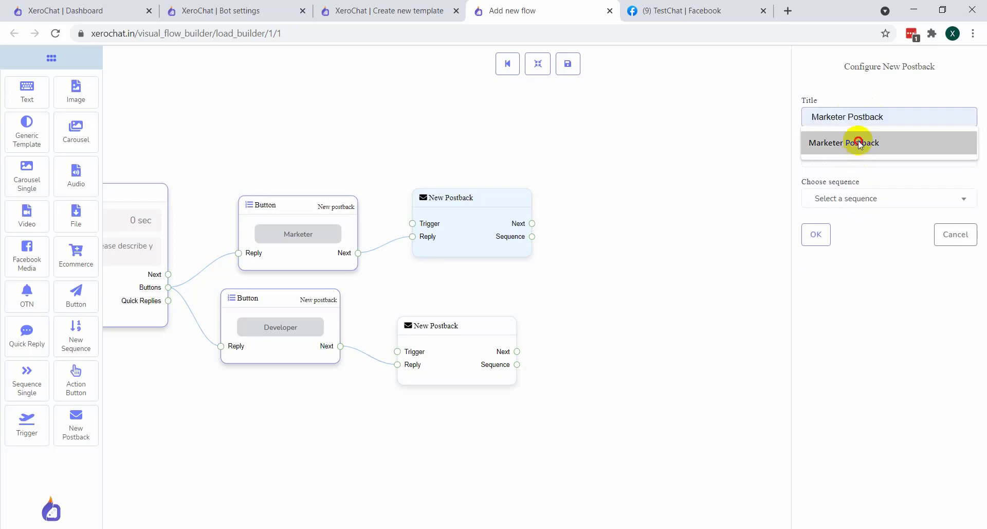
left_click(864, 143)
left_click(832, 203)
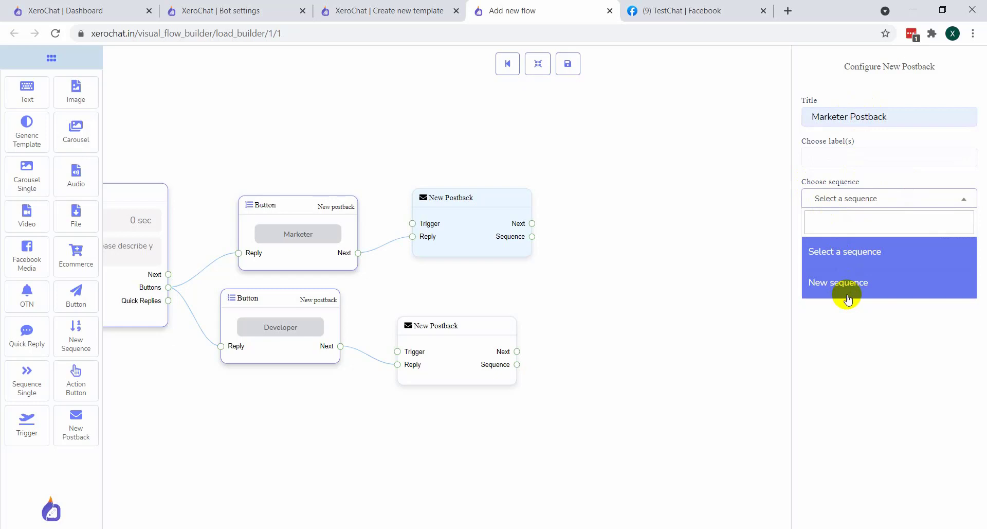
left_click(893, 287)
left_click(826, 236)
- Spread out the three Sequence Single blocks and their New Postback blocks, leaving clear space between the branches
left_click_drag(668, 357, 434, 332)
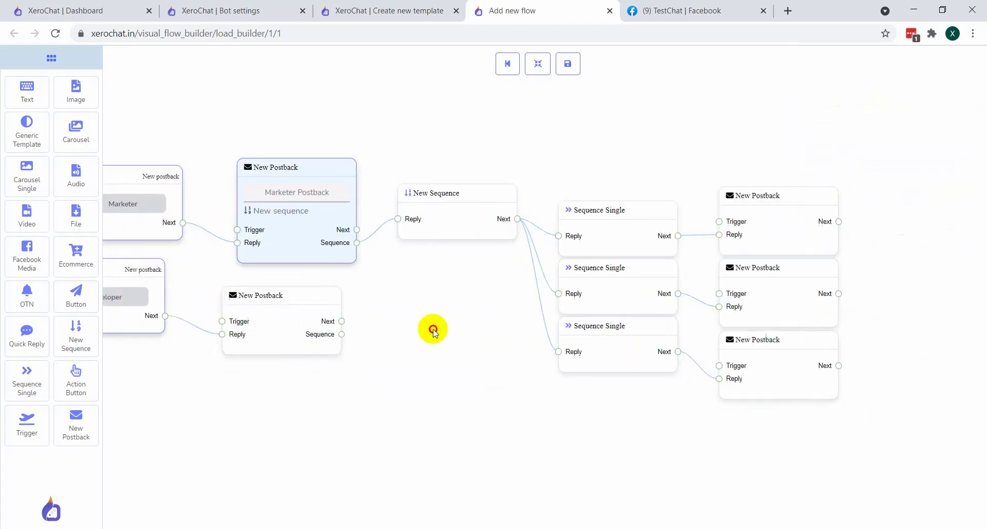
left_click_drag(855, 239, 811, 298)
left_click_drag(508, 268, 494, 186)
left_click_drag(503, 348, 508, 286)
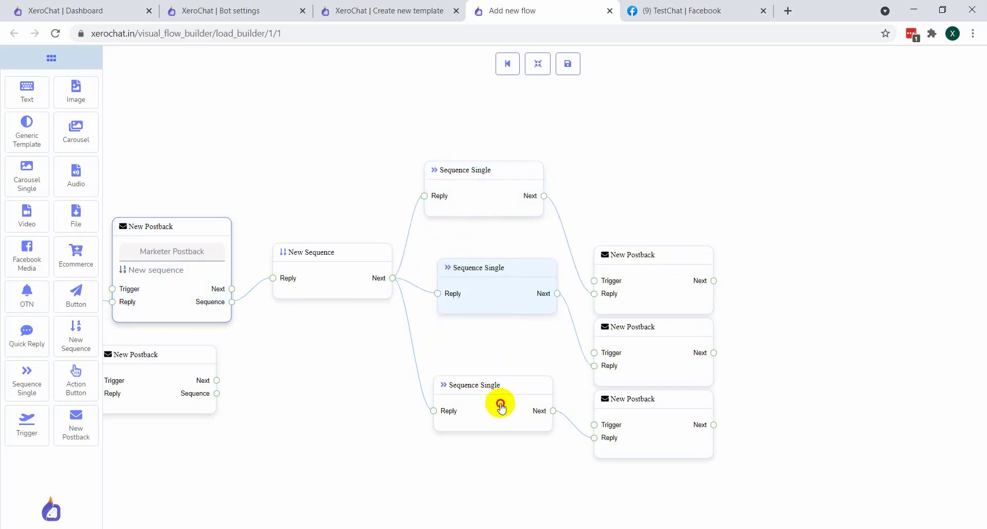
left_click_drag(501, 406, 524, 429)
left_click_drag(642, 279, 665, 157)
left_click_drag(661, 320, 687, 233)
left_click_drag(644, 404, 691, 408)
left_click_drag(327, 334, 391, 342)
- Name the New Sequence block "Marketer Sequence"
double_click(403, 296)
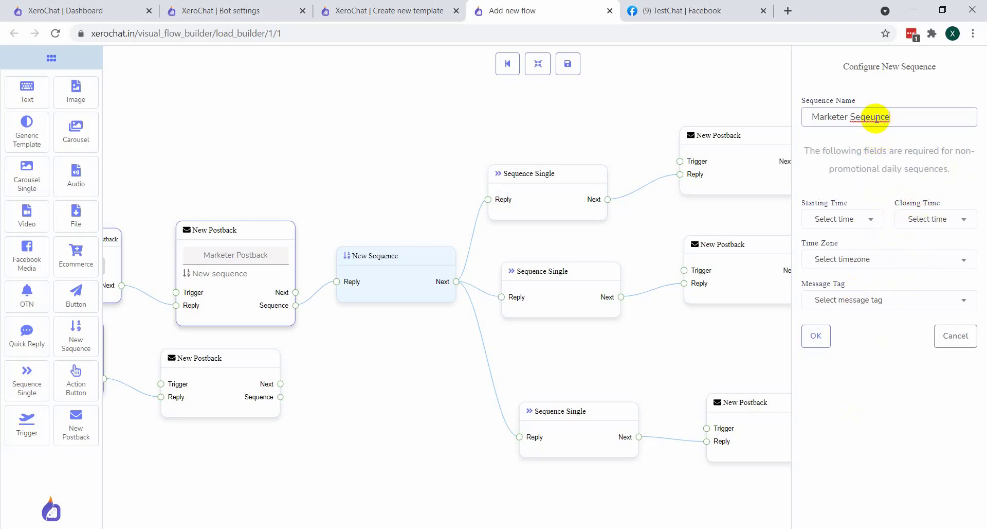
key("BackSpace")
type("ue")
left_click(815, 334)
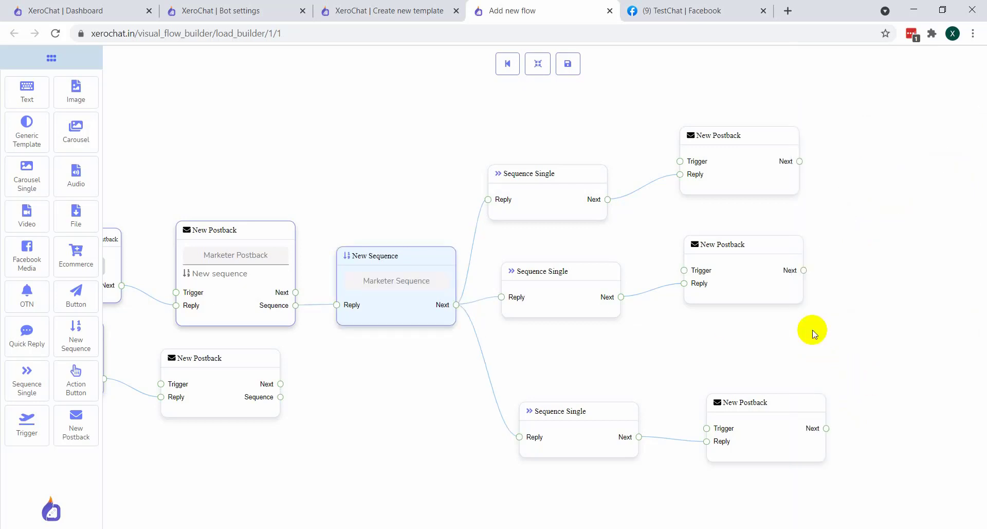
- Align the three Sequence Single blocks into an evenly spaced column
left_click_drag(551, 366, 498, 361)
left_click_drag(479, 222, 496, 227)
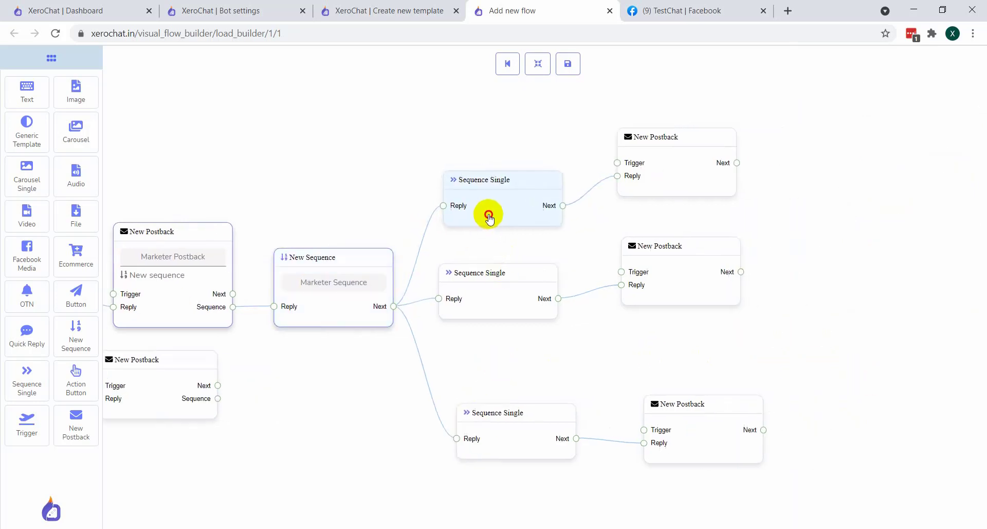
left_click_drag(520, 280, 535, 285)
left_click(526, 446)
left_click_drag(526, 446, 531, 420)
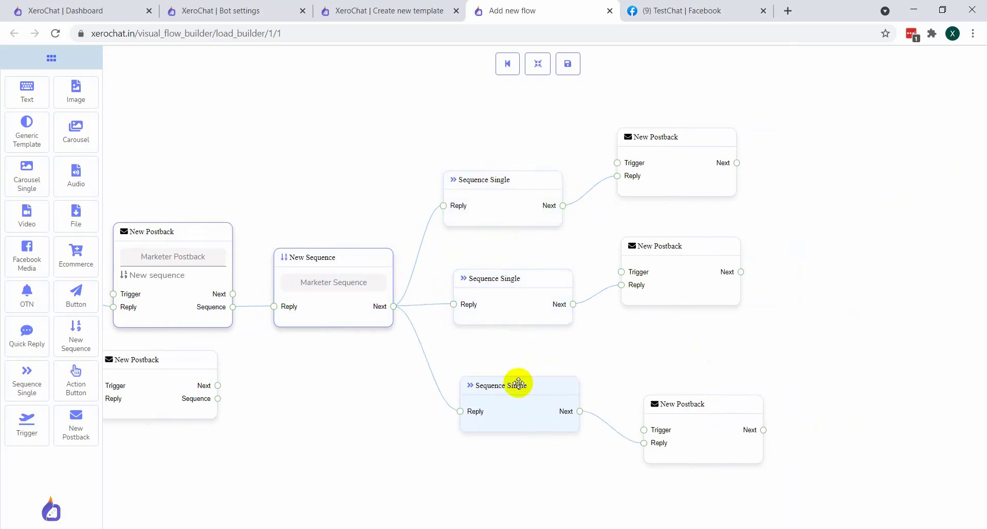
- Configure the uppermost Sequence Single block as Promotional 24 hours with a delay of 5 mins
double_click(514, 205)
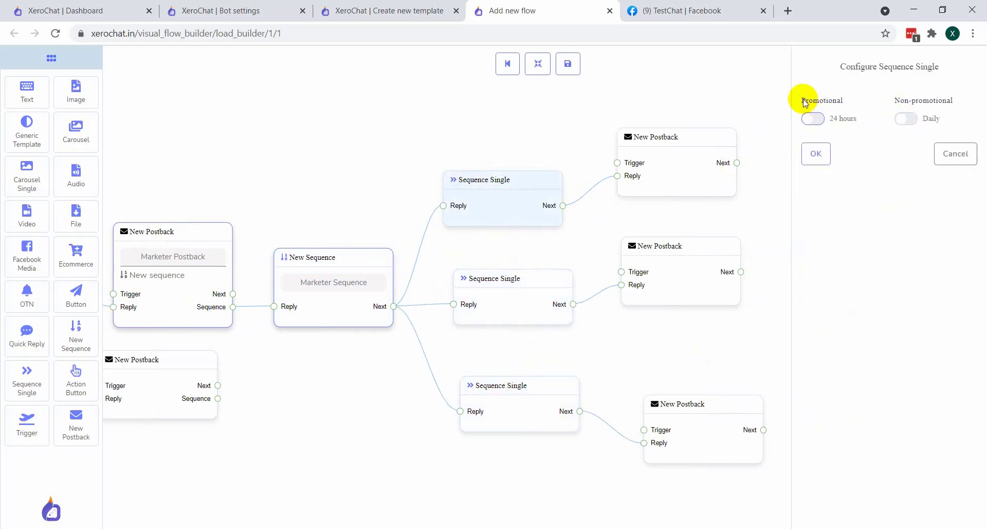
left_click(813, 119)
left_click(868, 164)
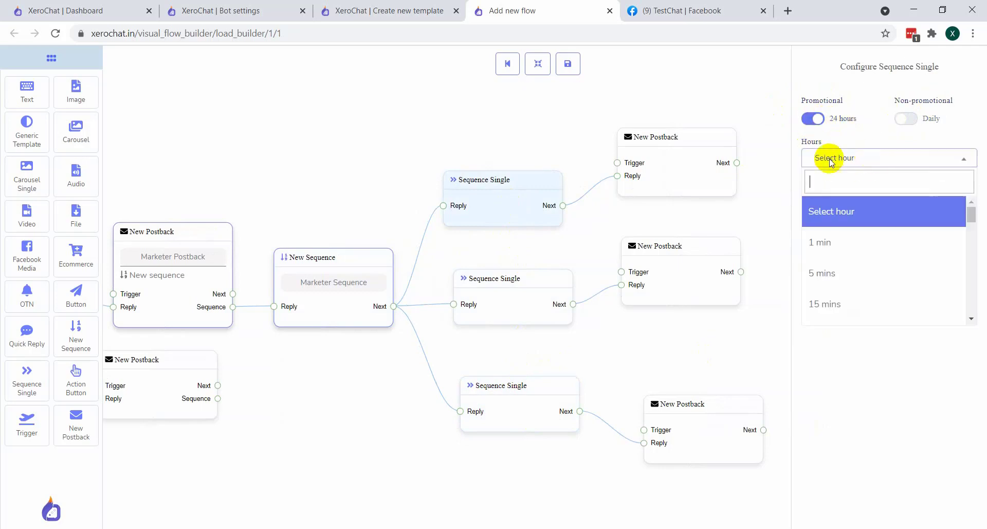
left_click(851, 274)
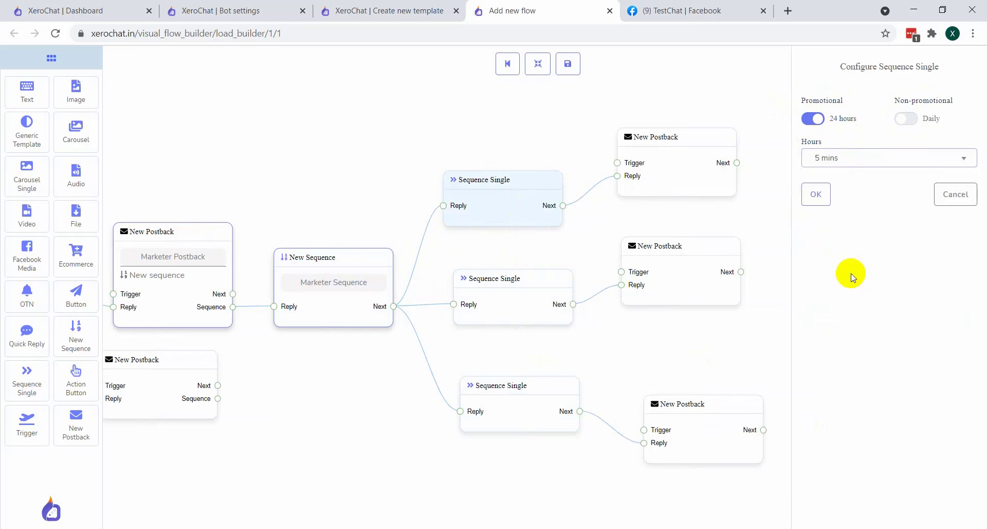
left_click(816, 194)
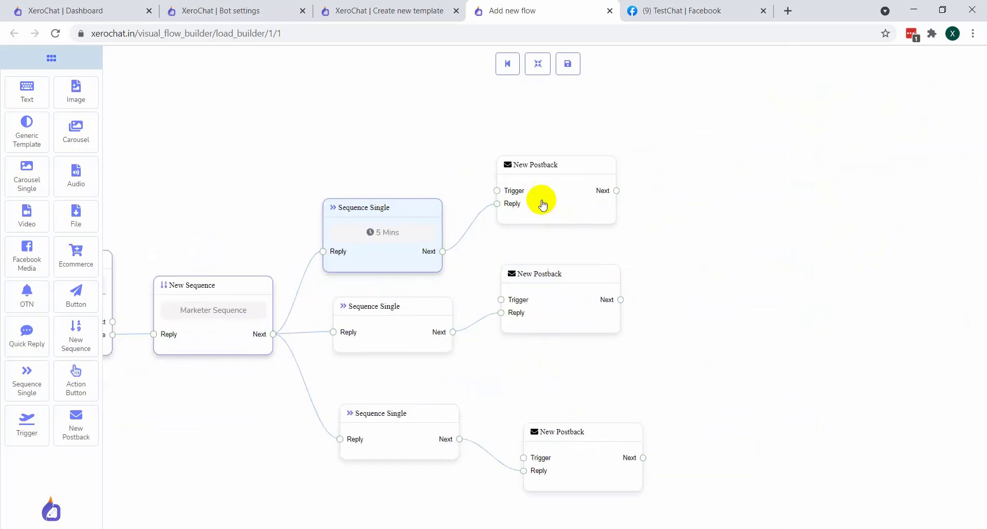
- Title the New Postback block of the 5-minute sequence "Marketer 5 min Seq"
left_click(584, 203)
left_click(583, 202)
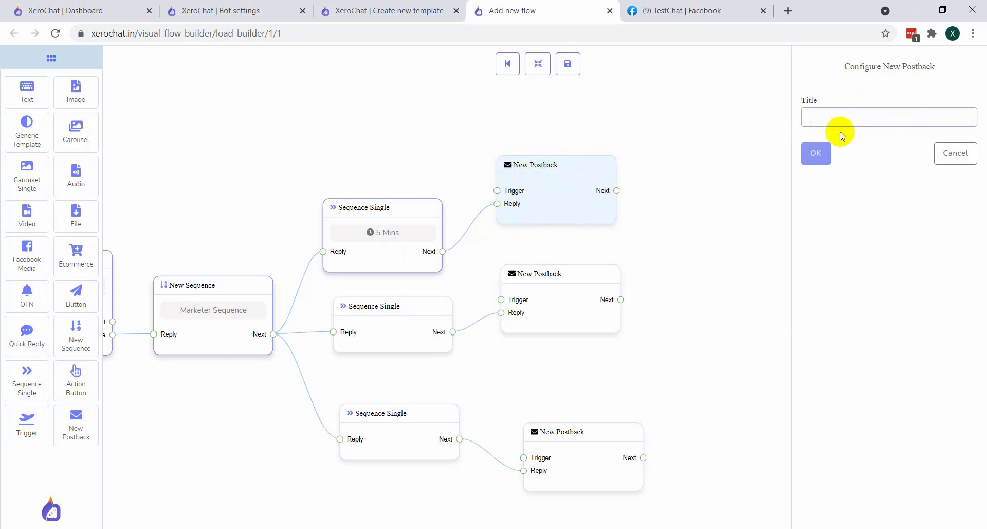
left_click(854, 114)
type("Marker")
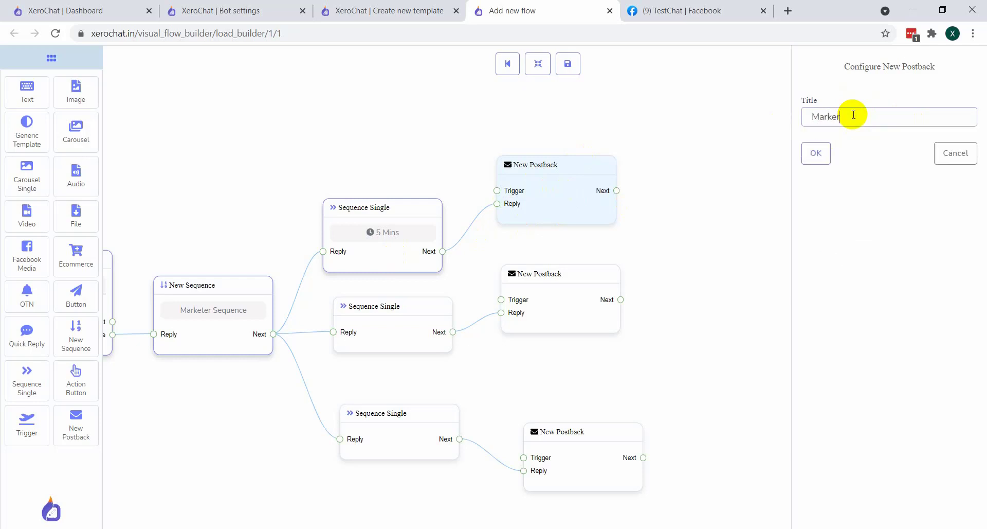
key("BackSpace")
type("ter 5 mi")
type("n Seq")
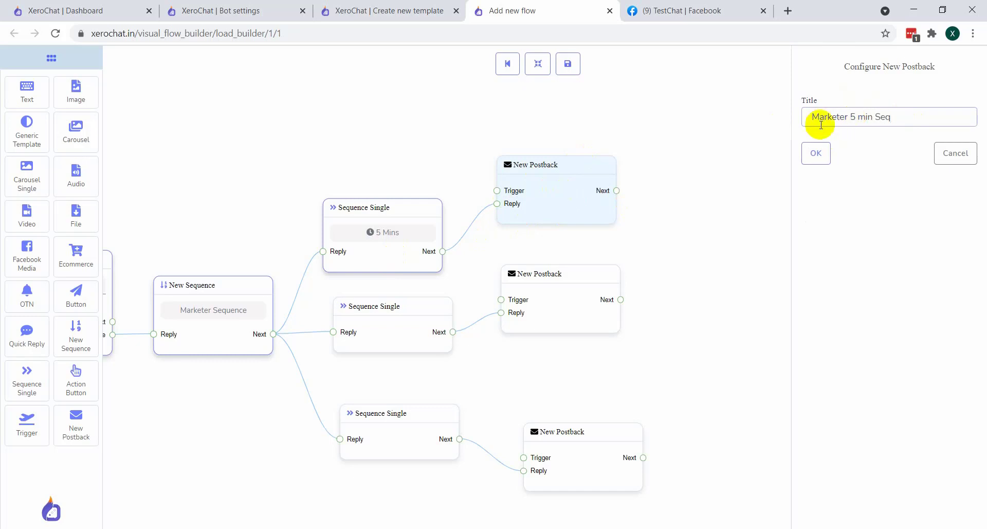
left_click(816, 153)
- Connect a new Text block to the 5-minute postback with the reply "Hi, As you are a Marketer, then this information will be very helpful."
left_click_drag(26, 93, 678, 190)
left_click_drag(604, 208, 676, 250)
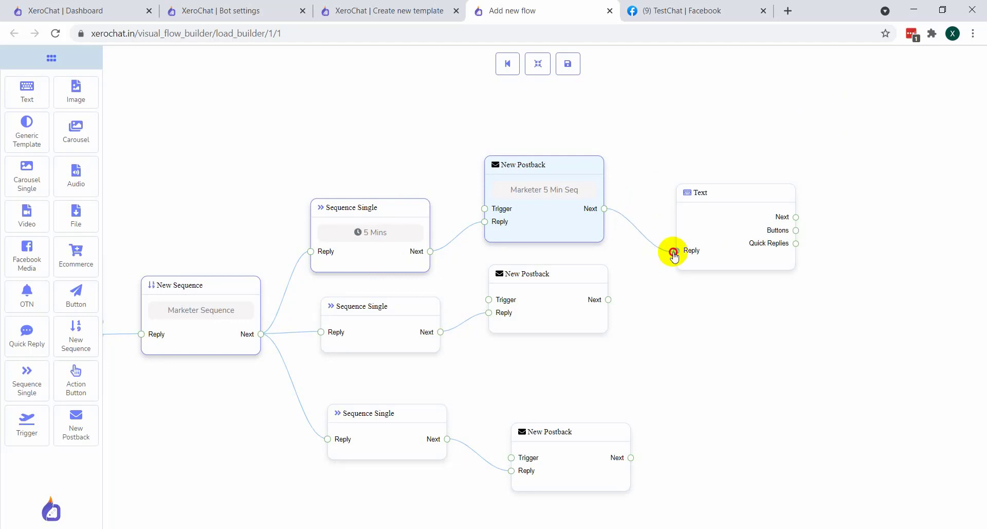
left_click(833, 164)
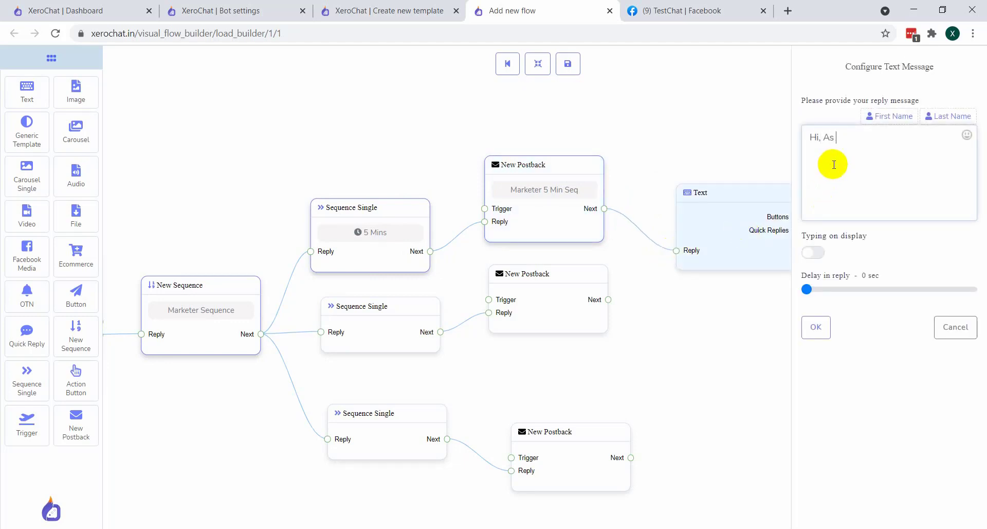
type("Hi, As you are a Marketer, then this")
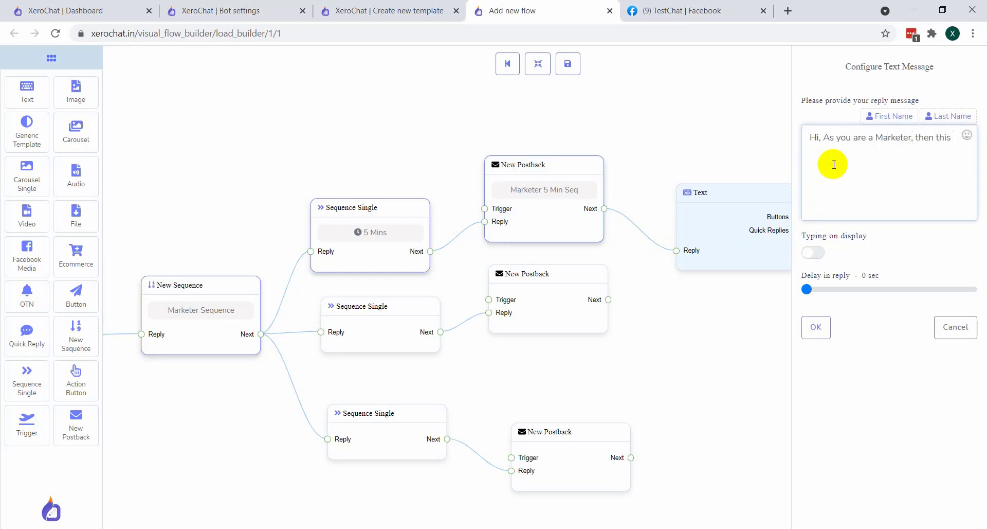
type(" information will be very he")
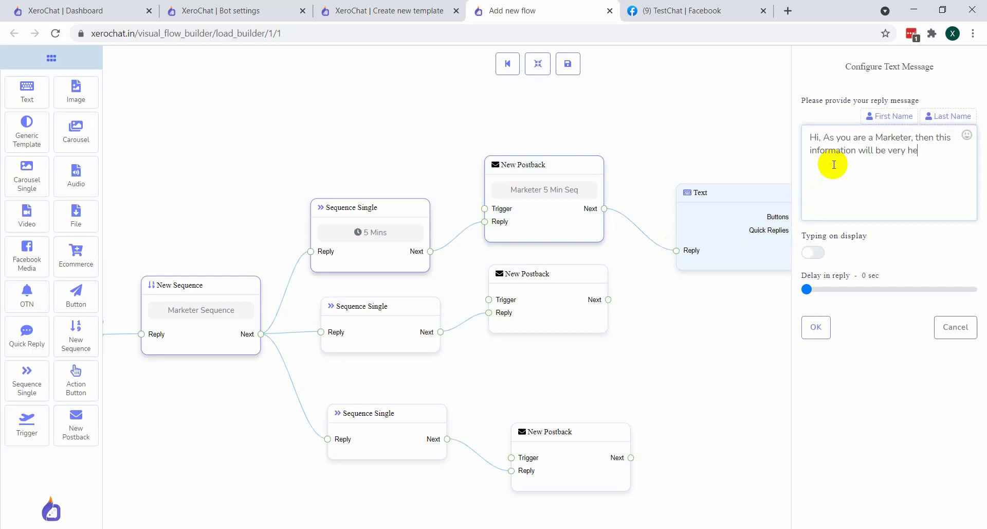
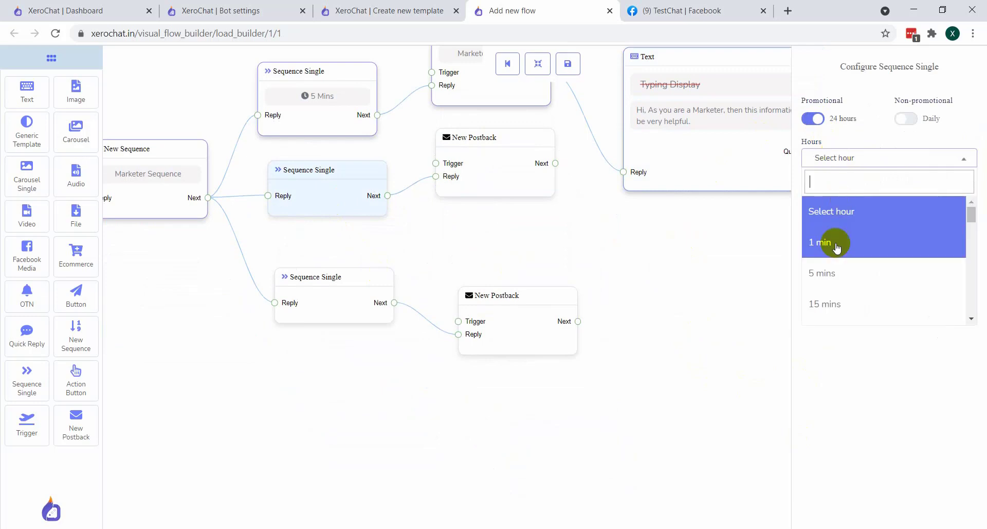
- Set the middle Sequence Single block's promotional delay to 3 Hours
left_click(833, 304)
left_click(863, 155)
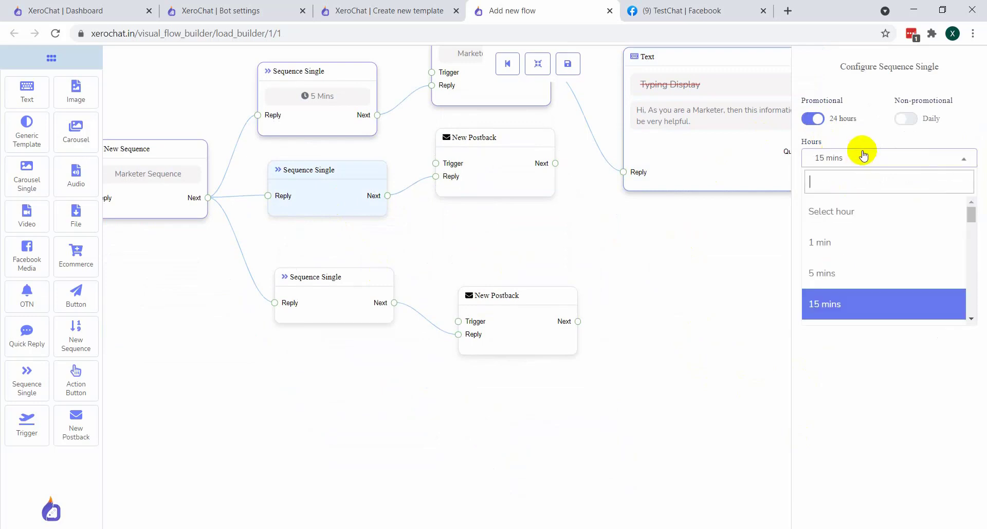
scroll(866, 258, "down", 2)
left_click(838, 264)
left_click(814, 192)
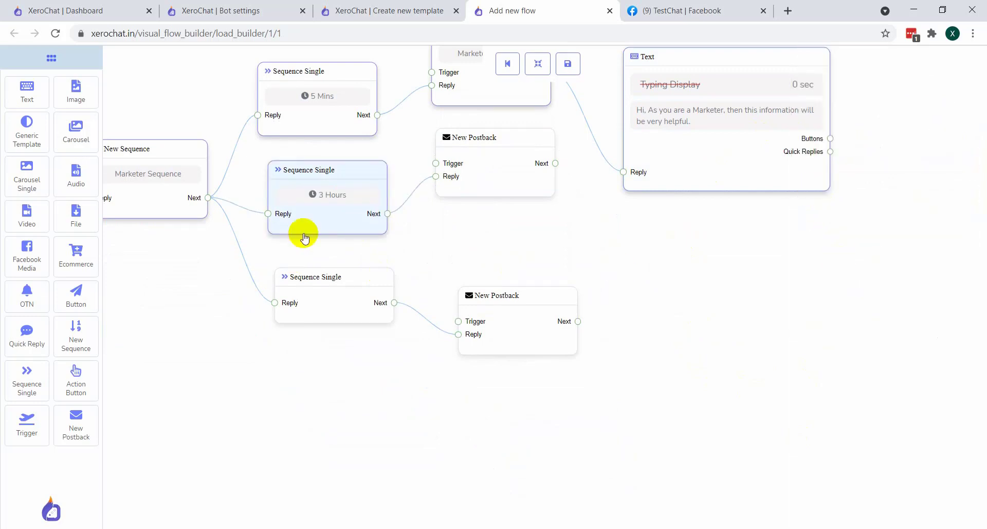
- Title the New Postback block of the 3-hour sequence "3 Hours"
left_click(506, 154)
left_click(831, 117)
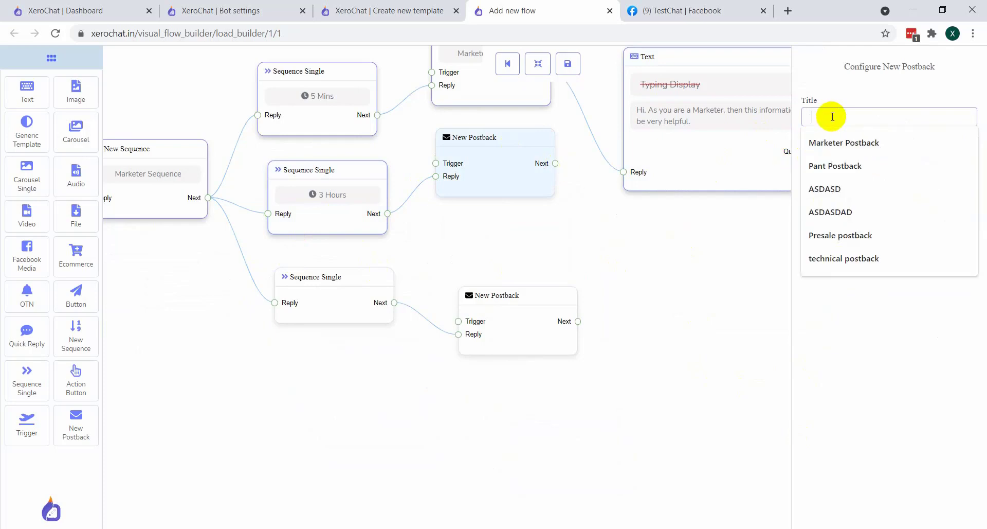
type("3 Hour")
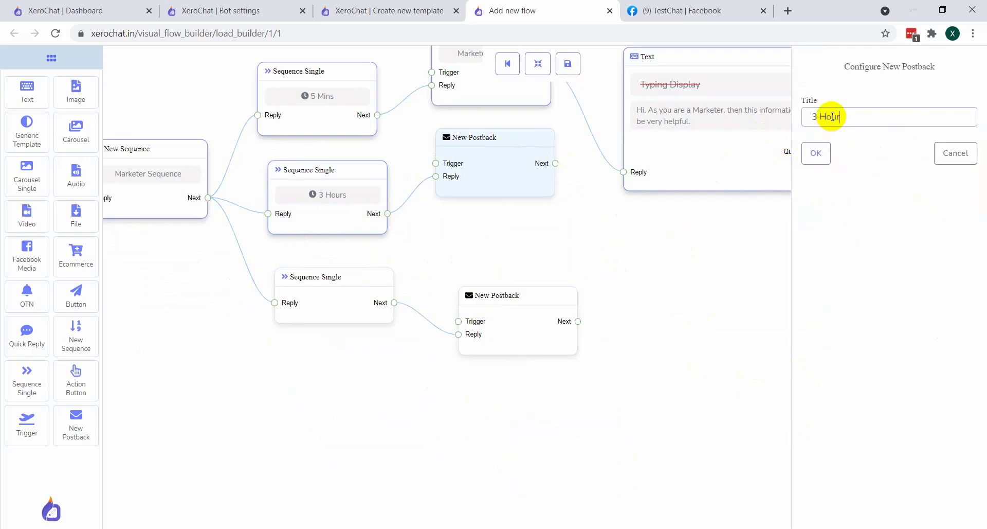
type("s")
left_click(816, 153)
- Clone the Marketer Text block, connect it to the 3 Hours postback and set its reply to "Test Demo messager after 3 hours"
right_click(708, 142)
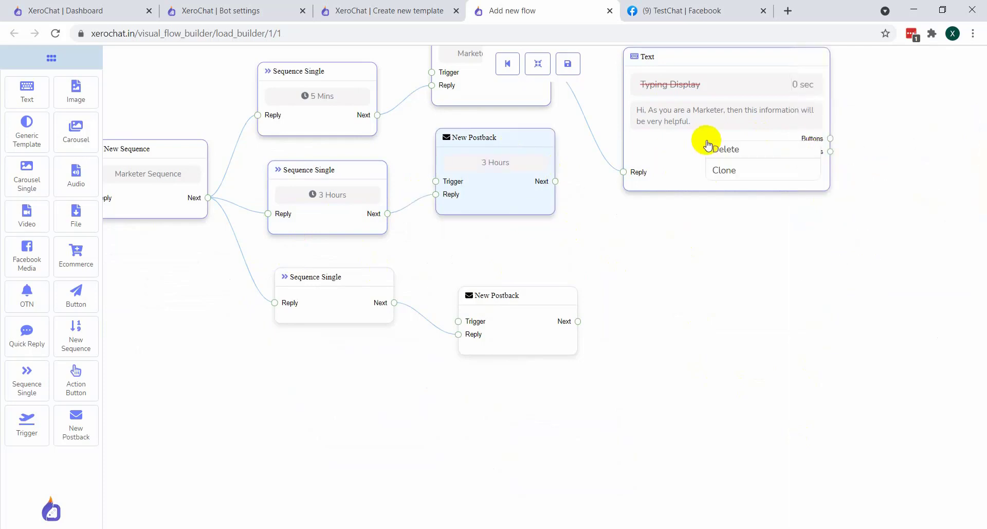
left_click(736, 172)
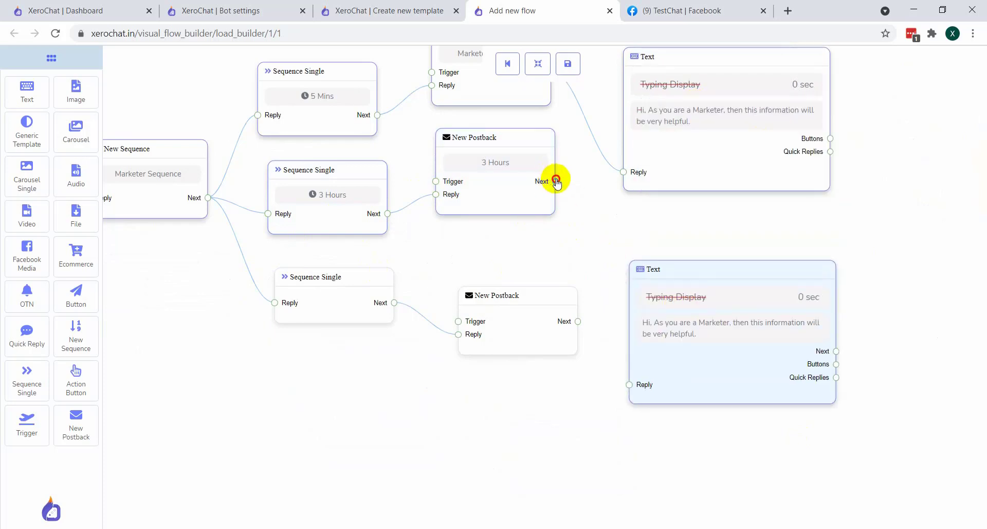
left_click_drag(556, 181, 626, 382)
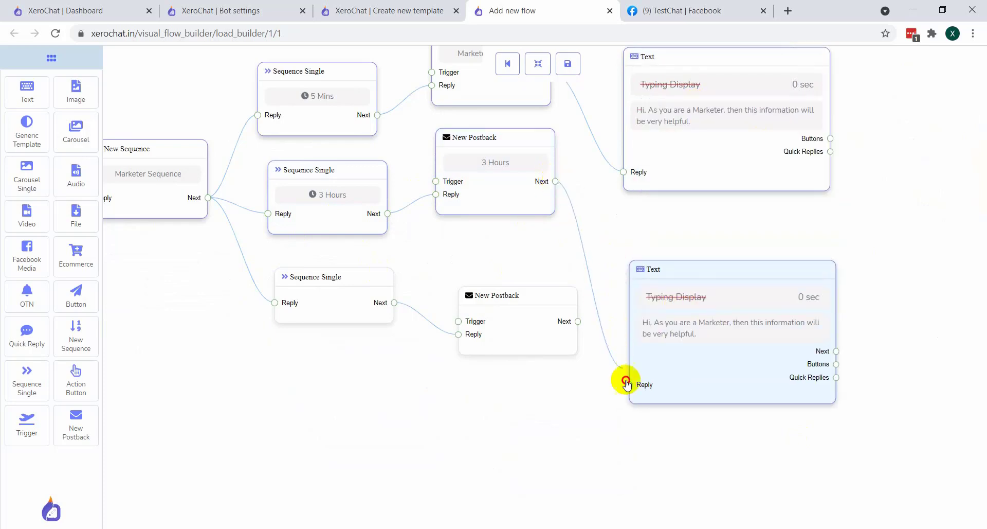
double_click(682, 337)
key("ctrl+a")
type("T")
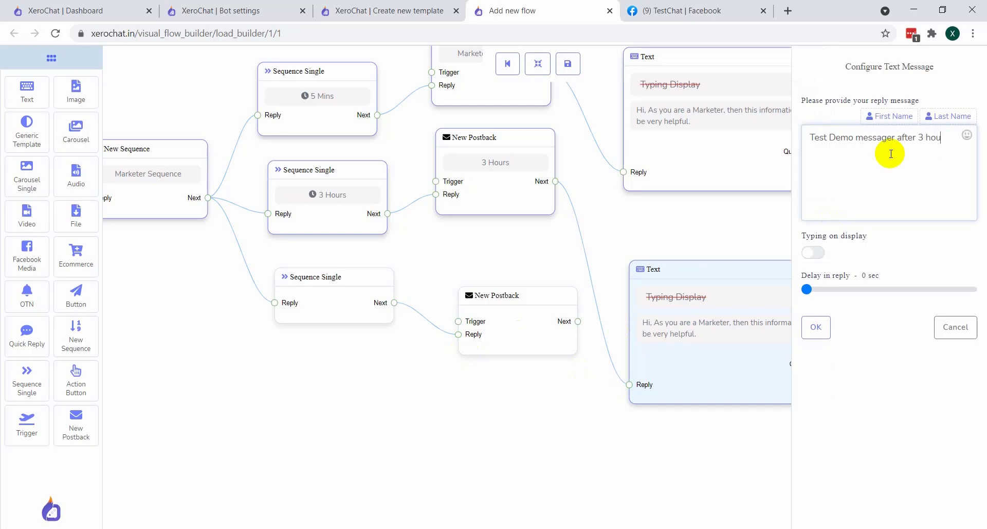
left_click(823, 336)
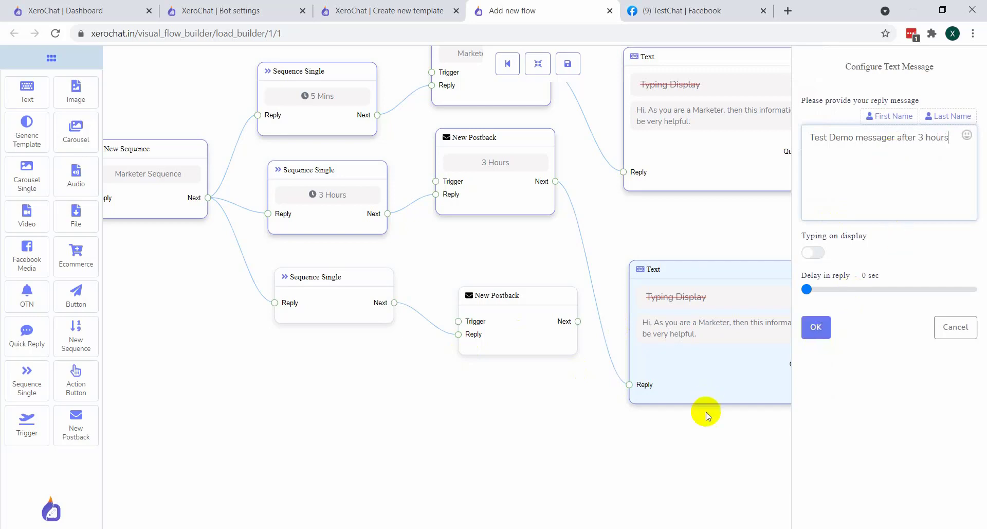
- Clone the 3-hour Text block, connect it to the untitled sequence postback and set its reply to "Test Demo messager after 6 hours"
right_click(717, 199)
left_click(739, 230)
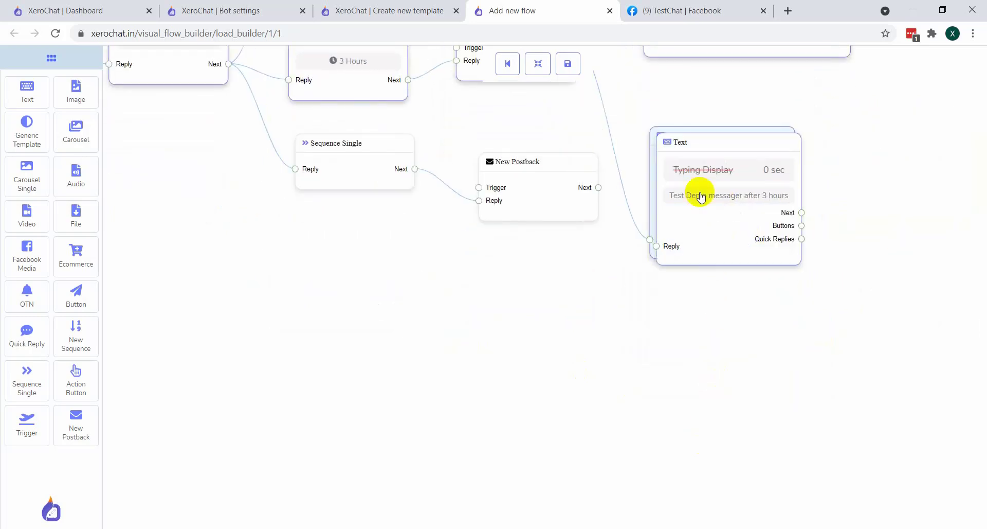
mouse_move(597, 194)
left_mouse_down()
mouse_move(628, 263)
mouse_move(586, 256)
mouse_move(686, 421)
left_mouse_up()
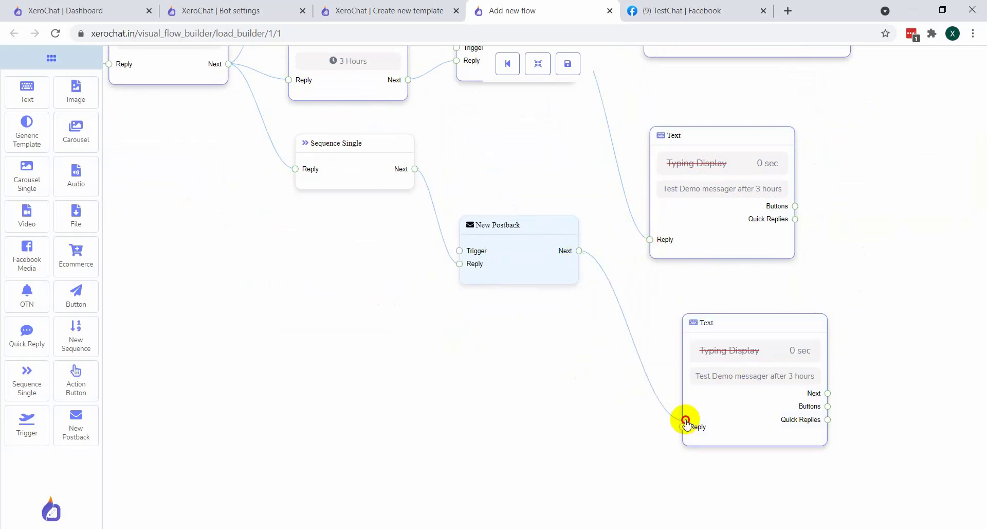
double_click(757, 414)
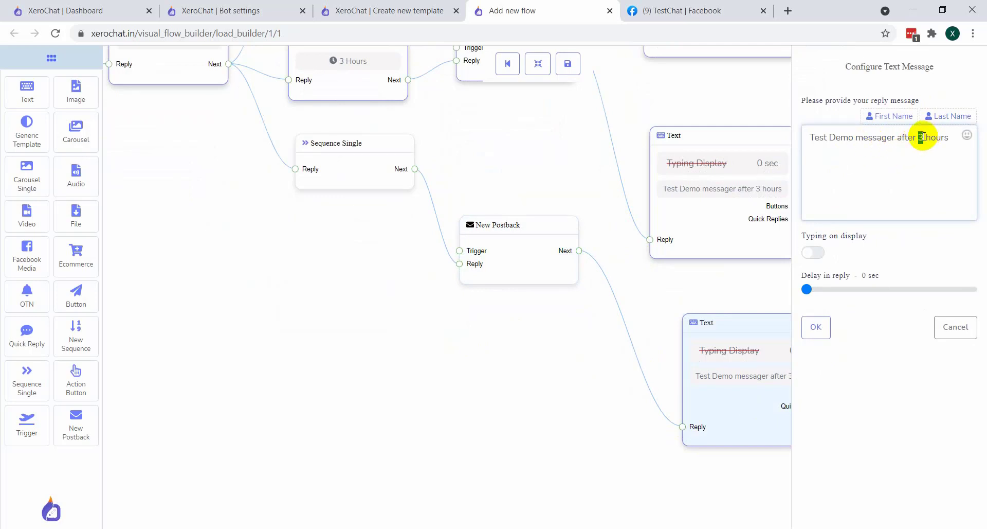
left_click(818, 328)
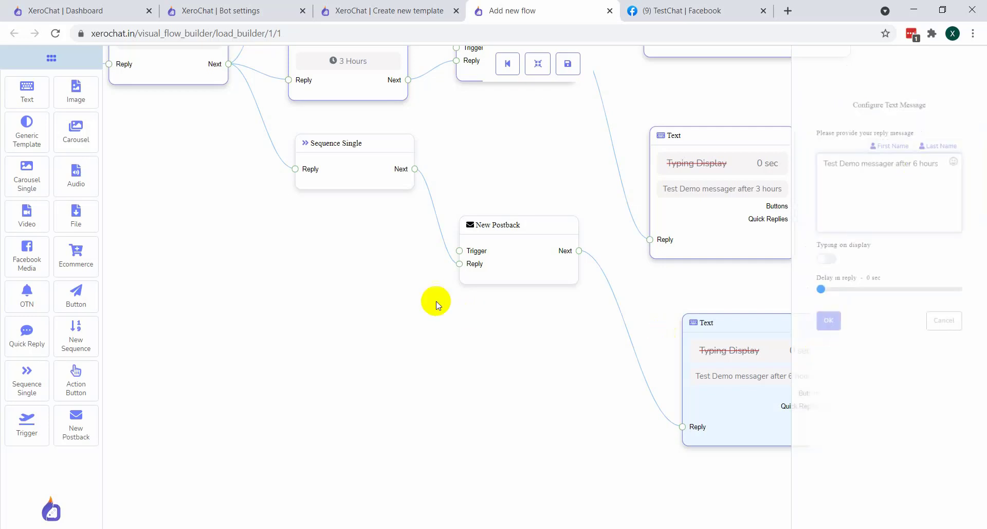
- Set the promotional delay of the unconfigured third Sequence Single block to 6 hours
double_click(326, 163)
left_click(817, 118)
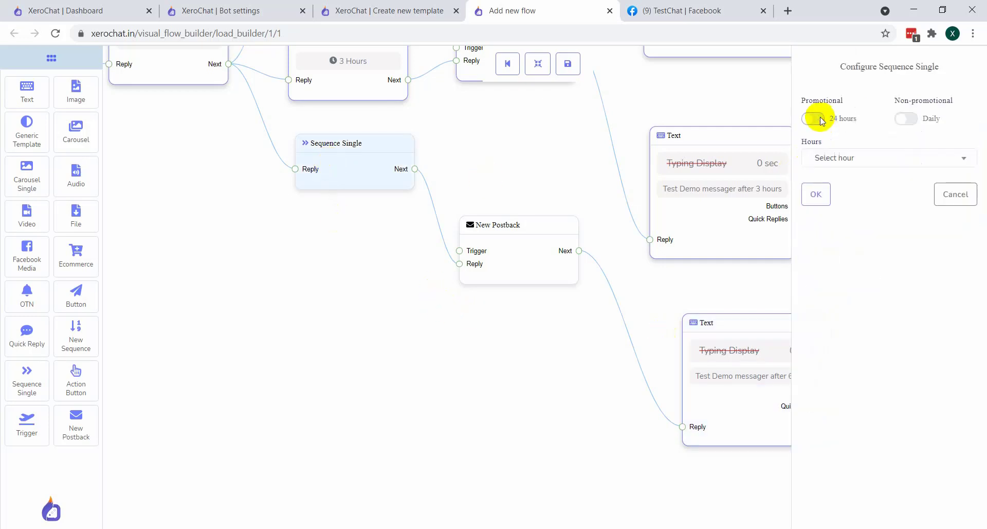
left_click(850, 176)
scroll(838, 275, "down", 3)
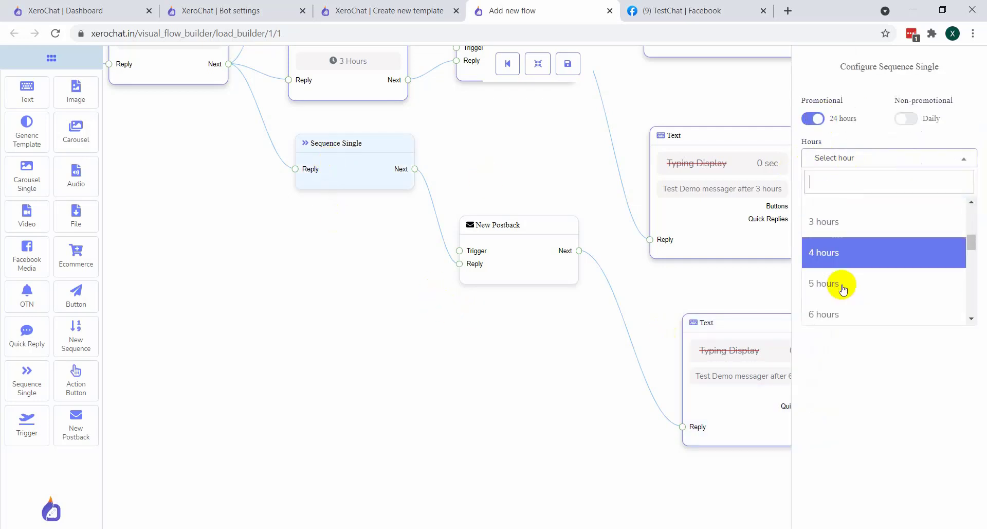
left_click(824, 227)
left_click(816, 198)
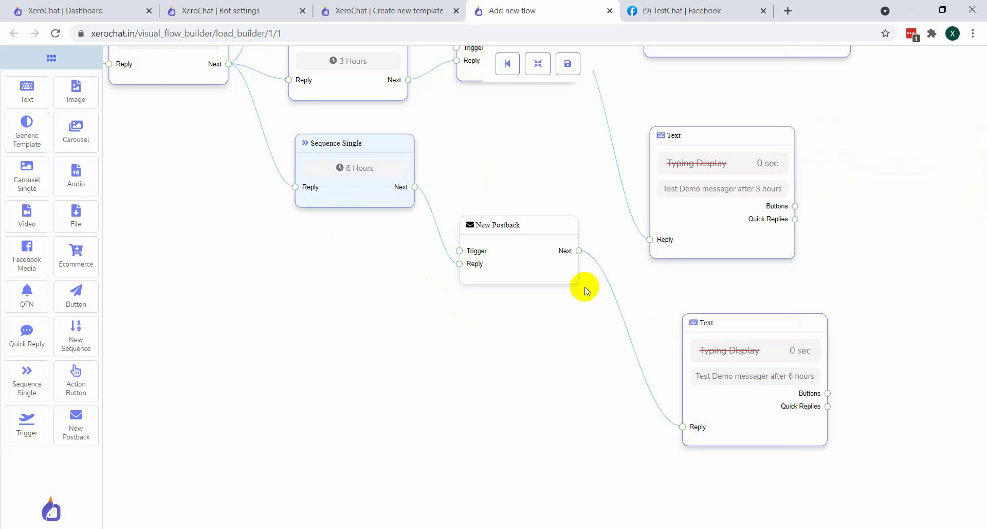
- Title the New Postback block of the 6-hour sequence "Marketer 6 hours postback"
left_click(540, 275)
double_click(540, 276)
left_click(834, 121)
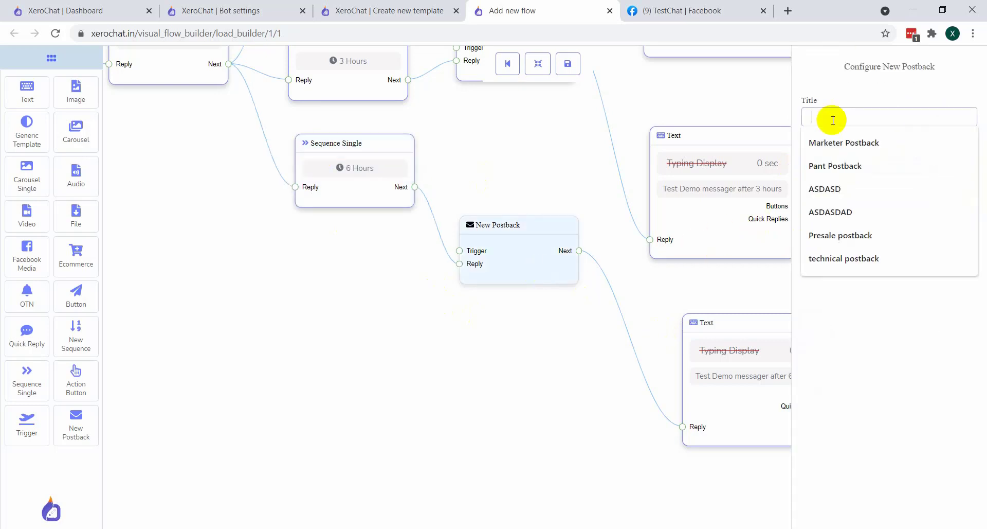
type("6")
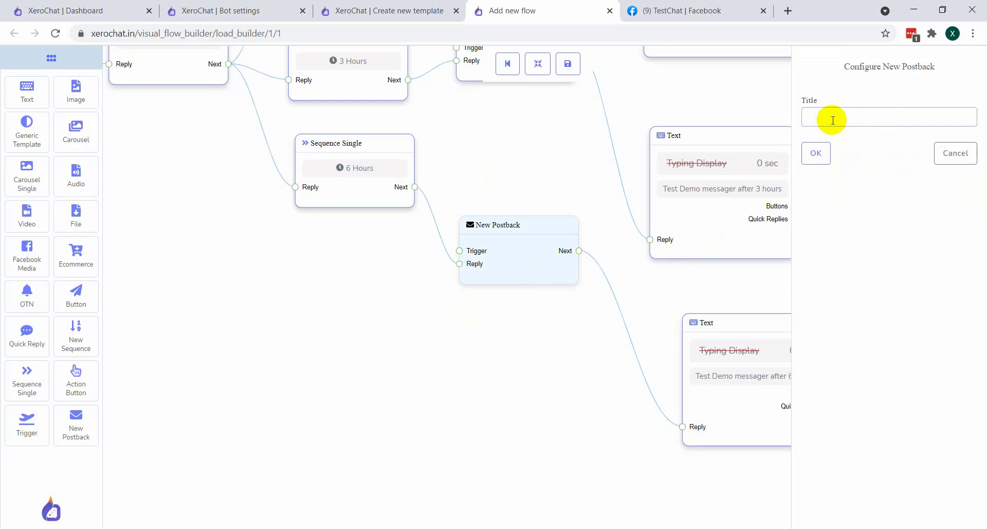
type("Markete")
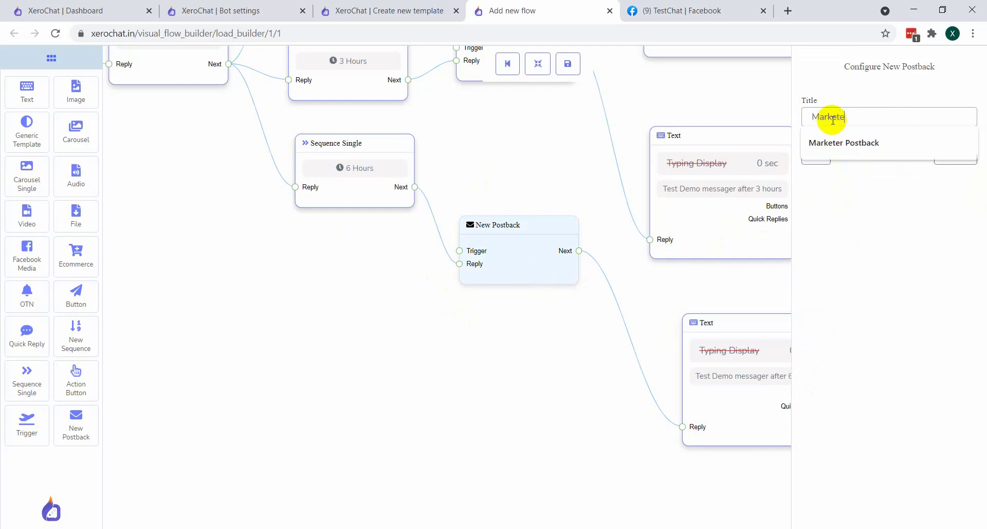
type("r 6 hours postback")
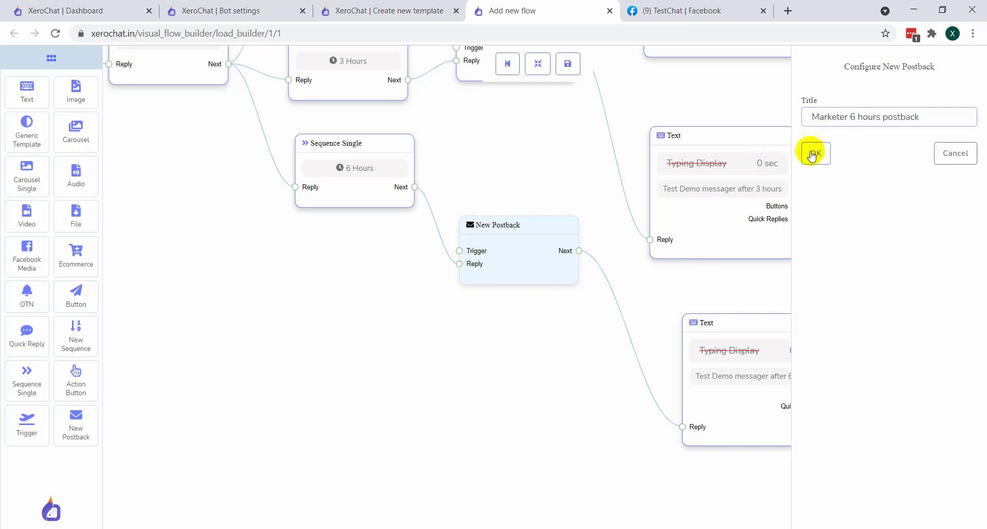
left_click(815, 153)
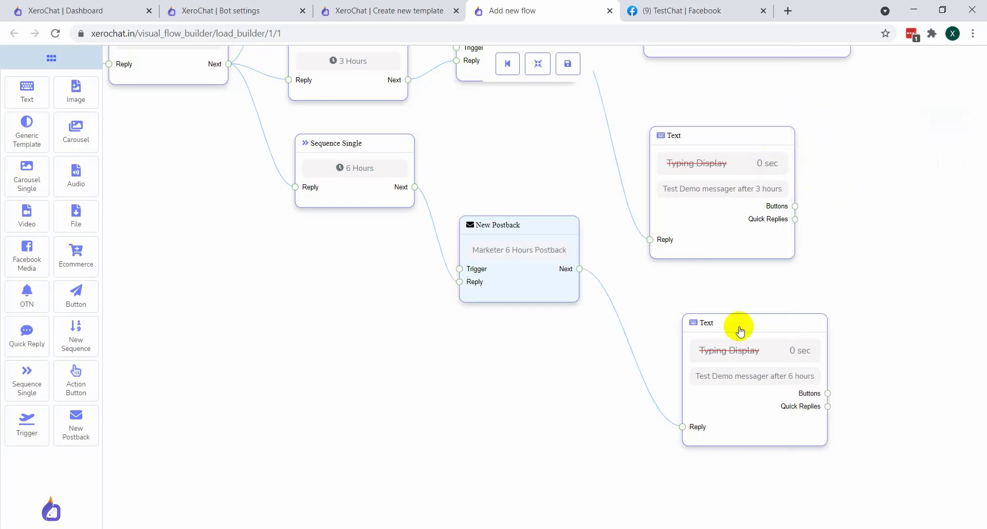
- Automatically rearrange the flow's blocks into an orderly layout
left_click_drag(934, 221, 827, 294)
left_click(538, 64)
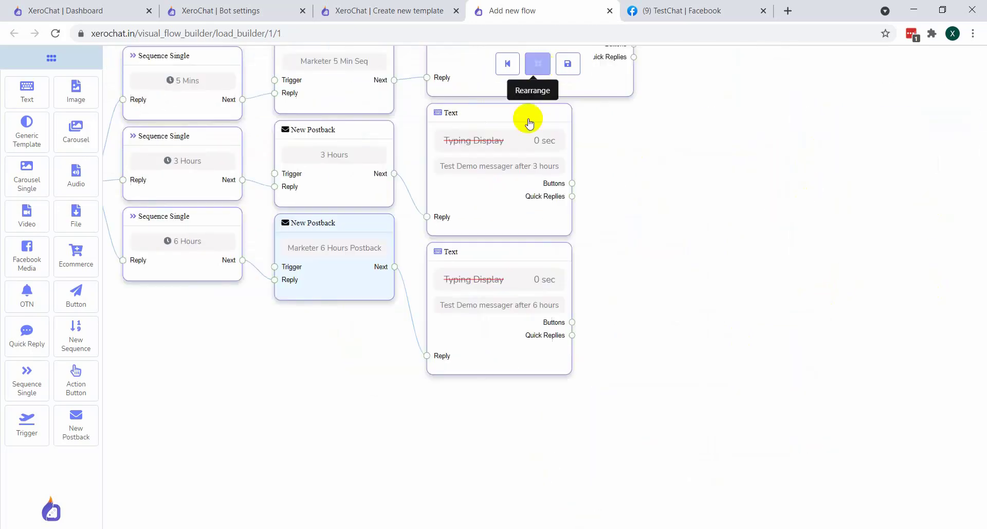
left_click_drag(728, 334, 723, 247)
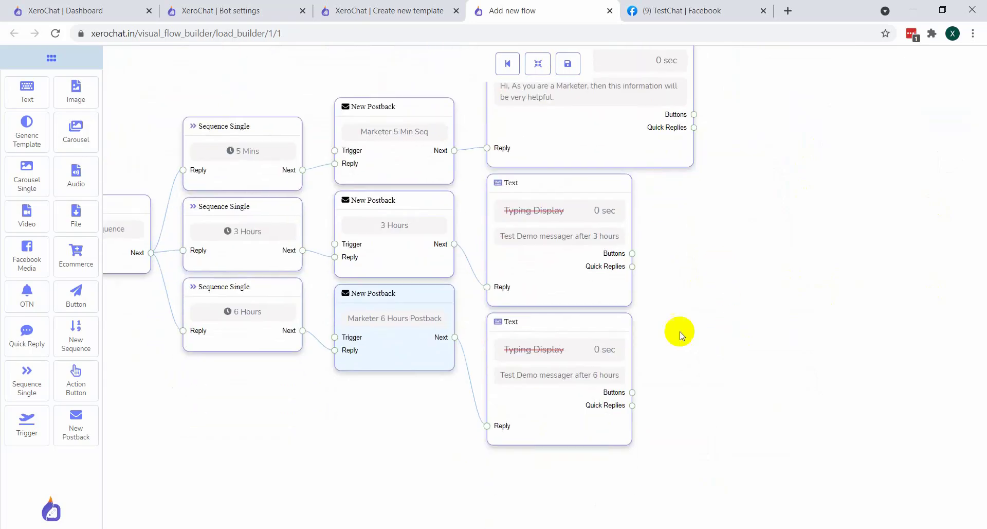
- Add a fourth Sequence Single block below the 6-hour one and connect the Marketer Sequence block to it
left_click_drag(676, 331, 800, 285)
left_click_drag(308, 386, 434, 420)
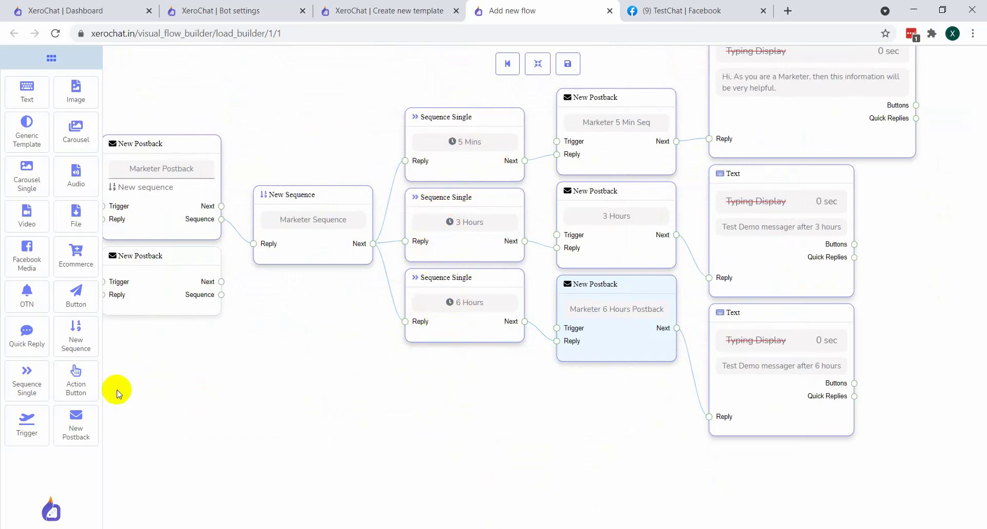
left_click_drag(22, 379, 425, 425)
left_click_drag(434, 487, 390, 362)
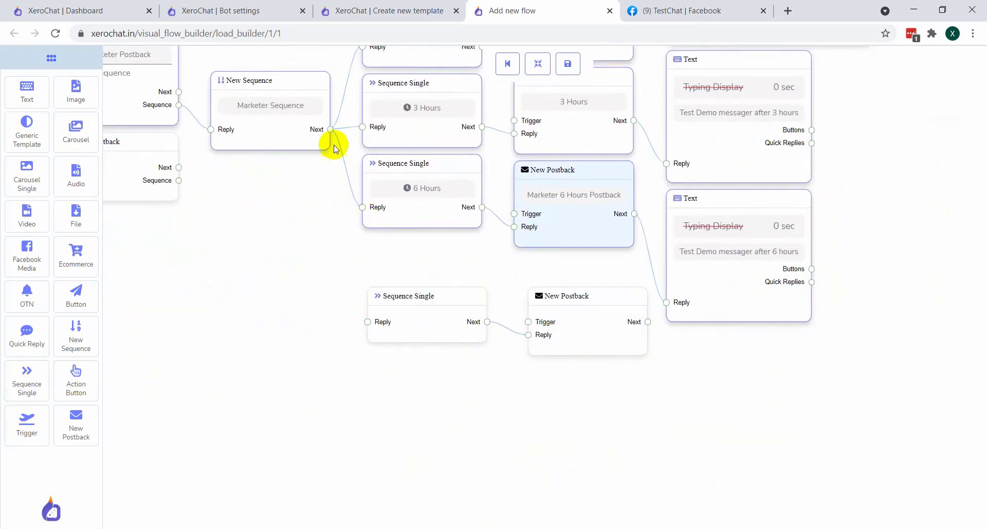
left_click_drag(331, 129, 364, 322)
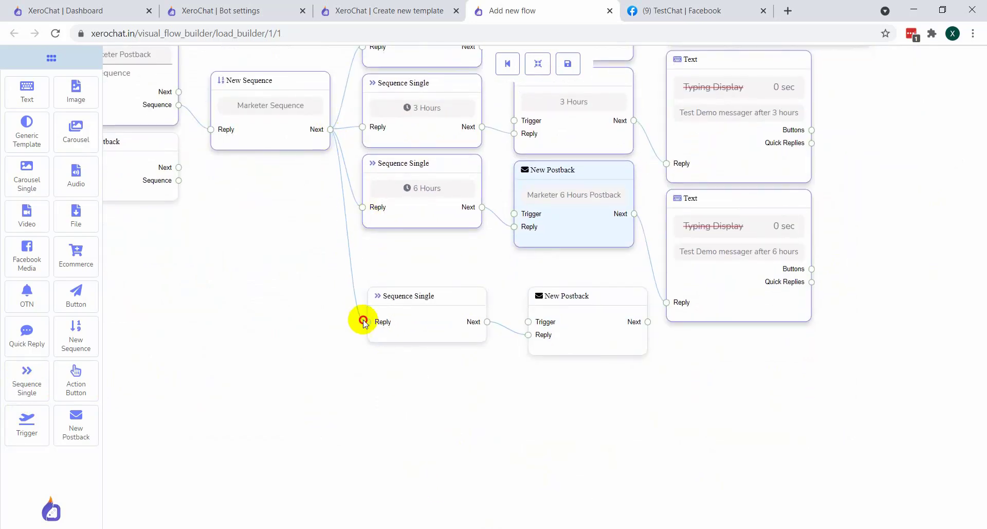
- Set the fourth Sequence Single block's promotional delay to 23 hours
double_click(419, 322)
left_click(820, 118)
left_click(844, 159)
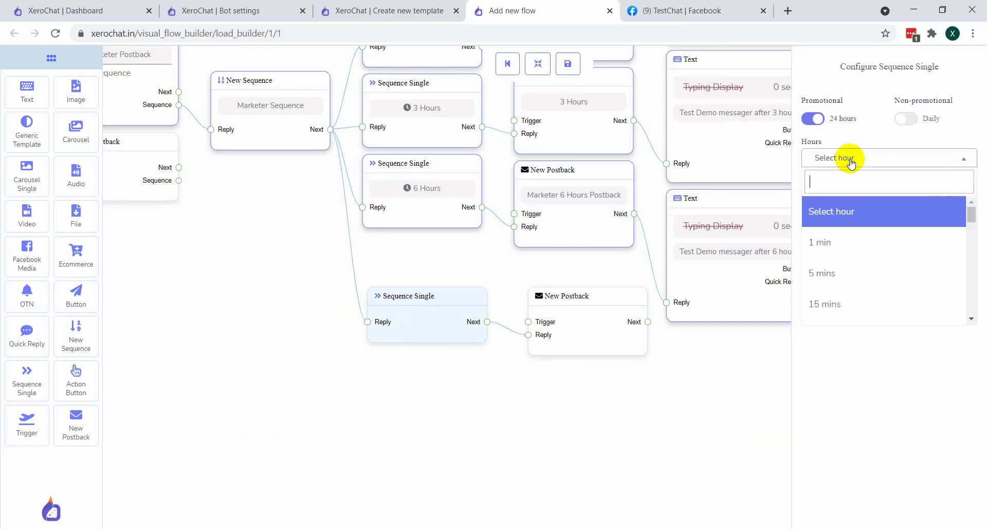
scroll(857, 293, "down", 10)
left_click(836, 311)
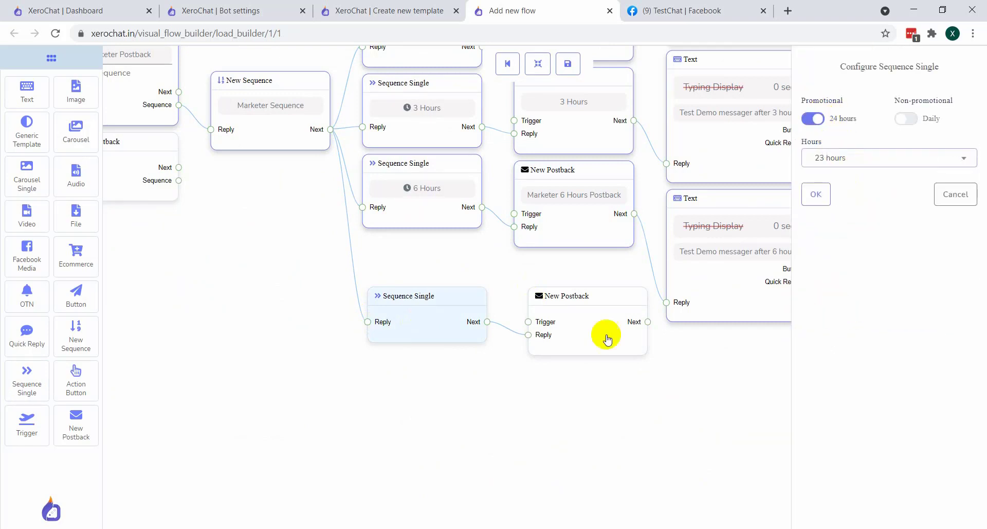
left_click(825, 190)
- Title the New Postback block of the 23-hour sequence "23 hours postback"
double_click(570, 336)
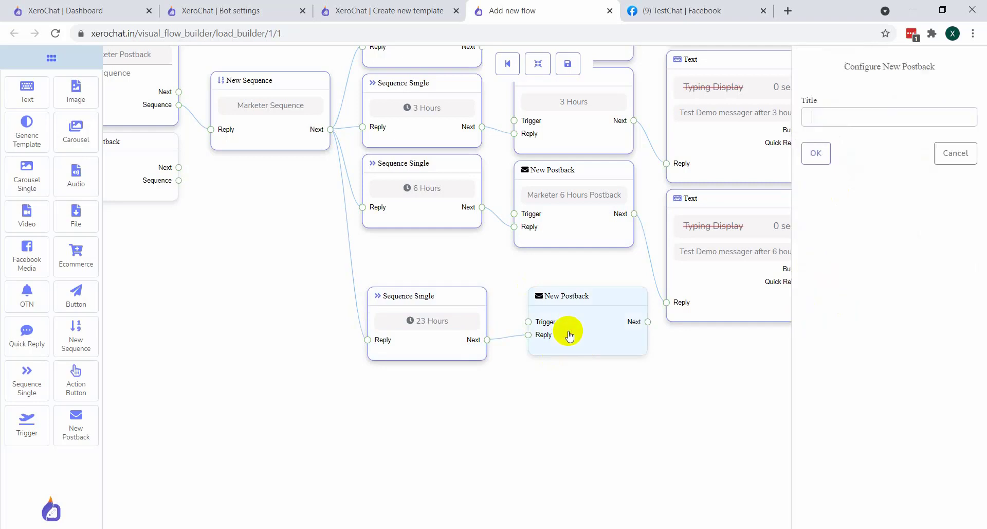
left_click(835, 118)
type("23 hours postback")
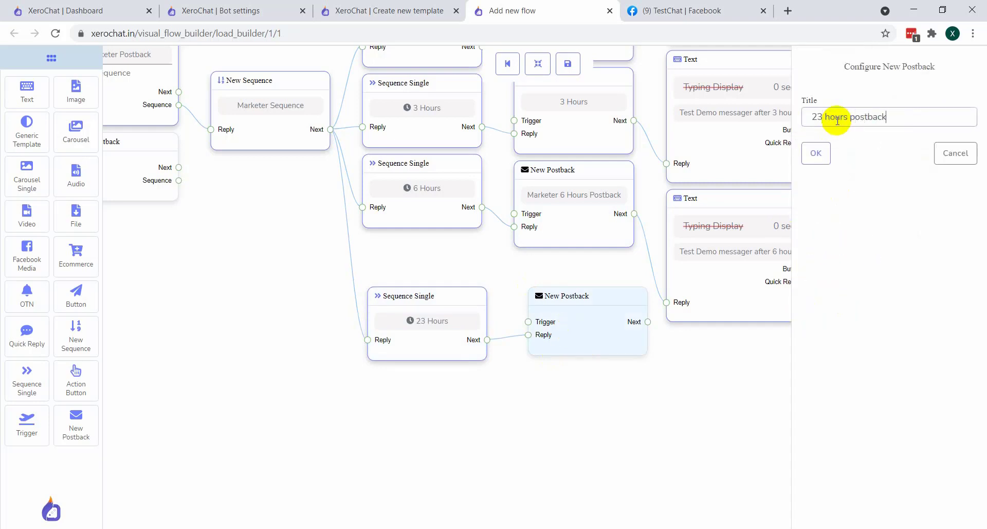
left_click(816, 153)
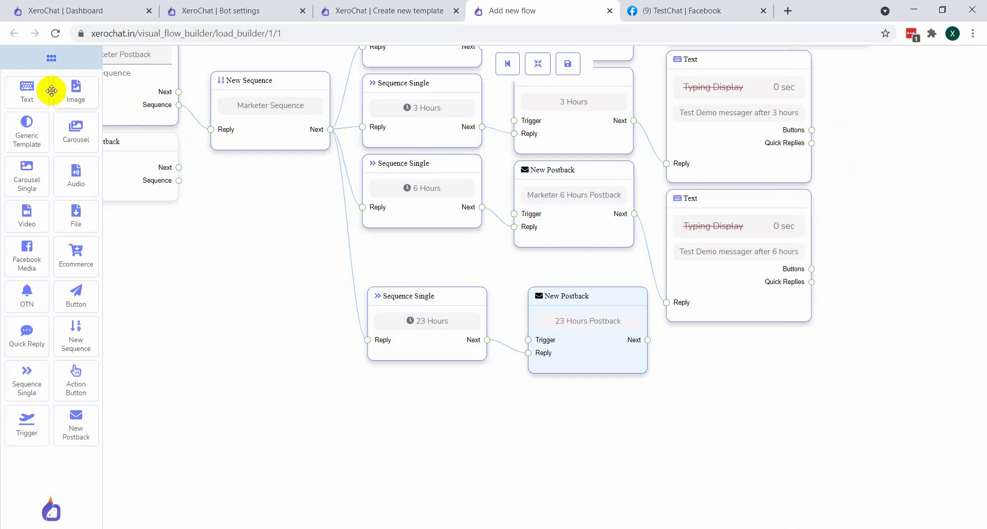
- Add a Text block connected to the 23-hour postback and space out the 23-hour branch's blocks below the 6-hour branch
left_click_drag(47, 90, 755, 422)
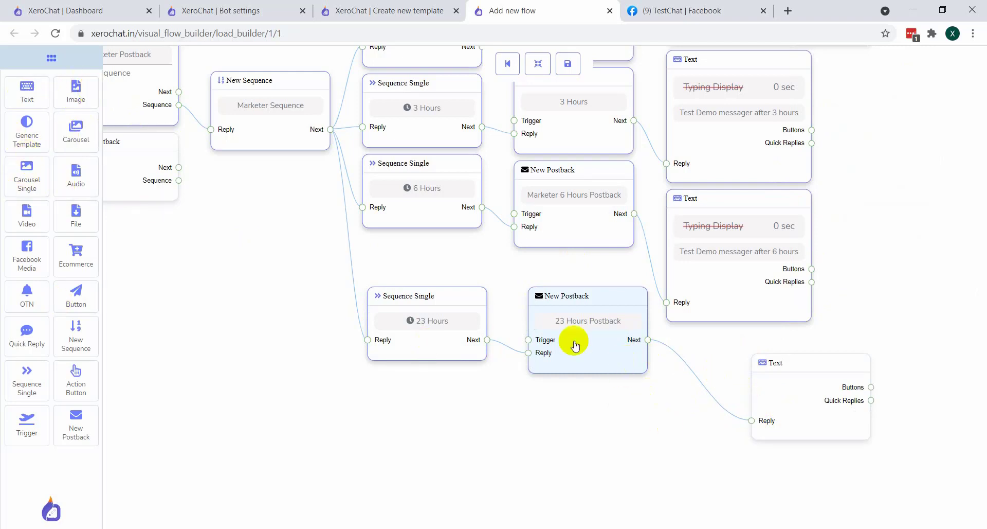
left_click_drag(573, 341, 560, 401)
left_click_drag(779, 381, 738, 384)
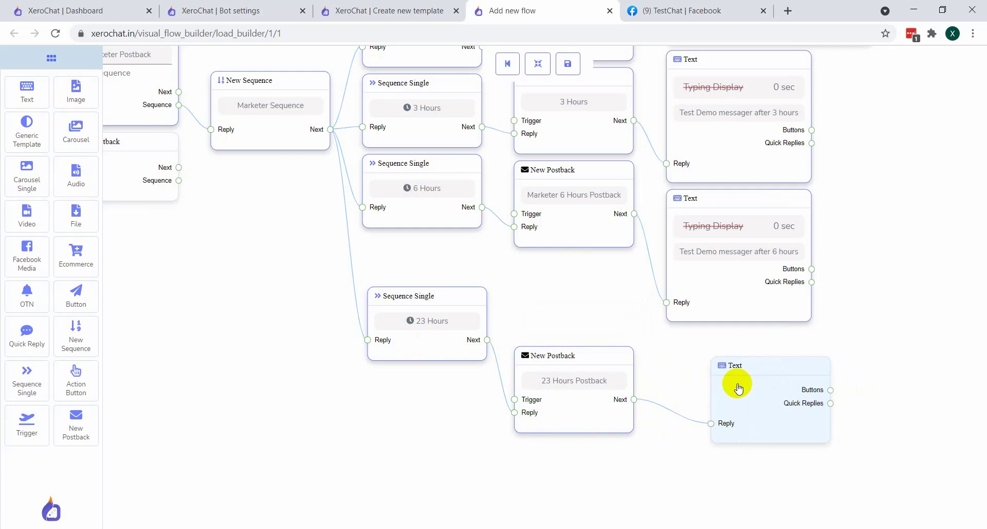
left_click_drag(416, 349, 390, 392)
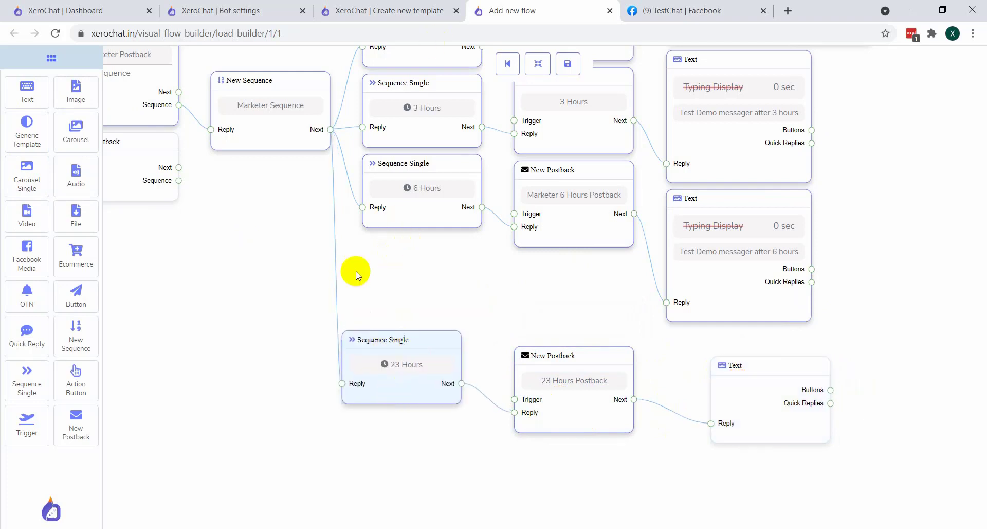
- Set the new Text block's reply to "Test messager after 23 hours" and automatically rearrange the flow's blocks
left_click_drag(604, 279, 533, 298)
double_click(697, 432)
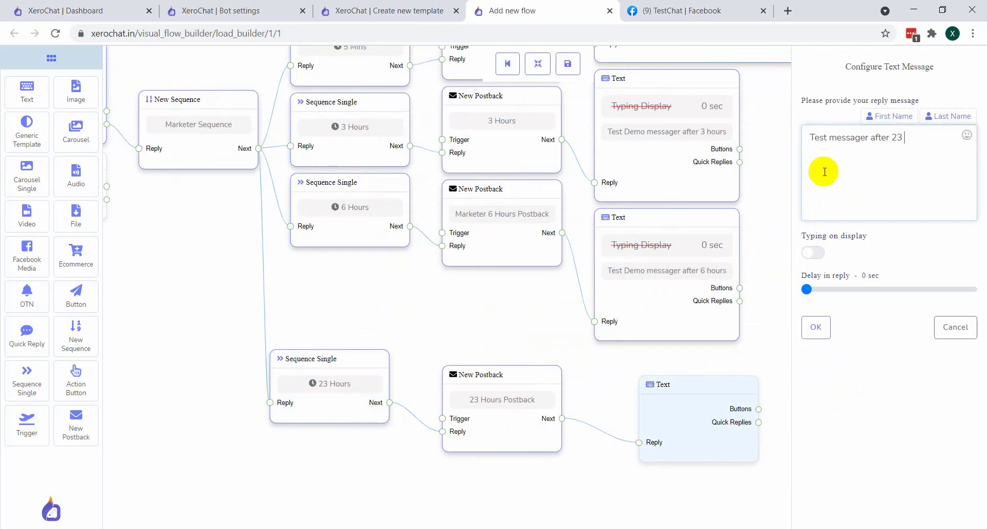
left_click(816, 327)
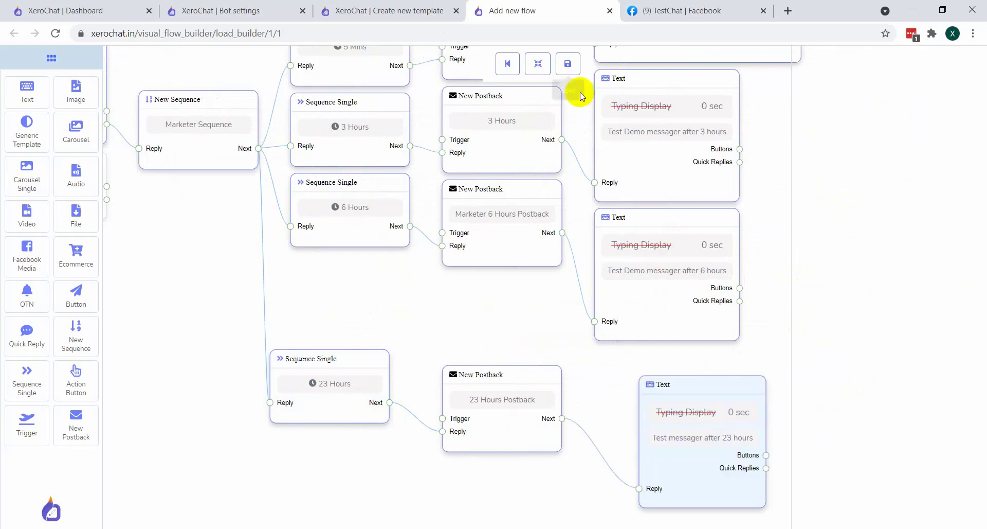
left_click(535, 64)
- Move the Developer Button block further down below the Marketer Button block
left_click_drag(329, 350, 519, 352)
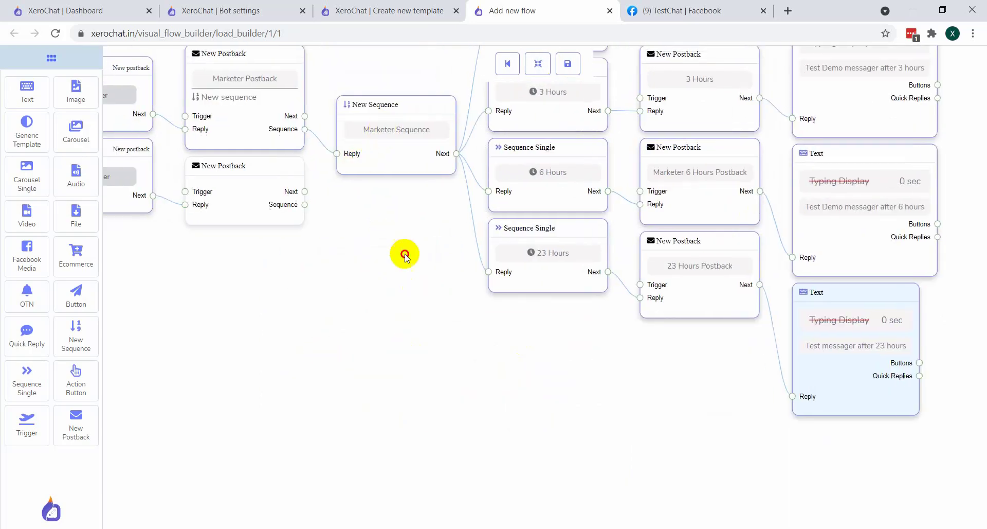
left_click_drag(404, 248, 424, 282)
scroll(357, 398, "down", 3)
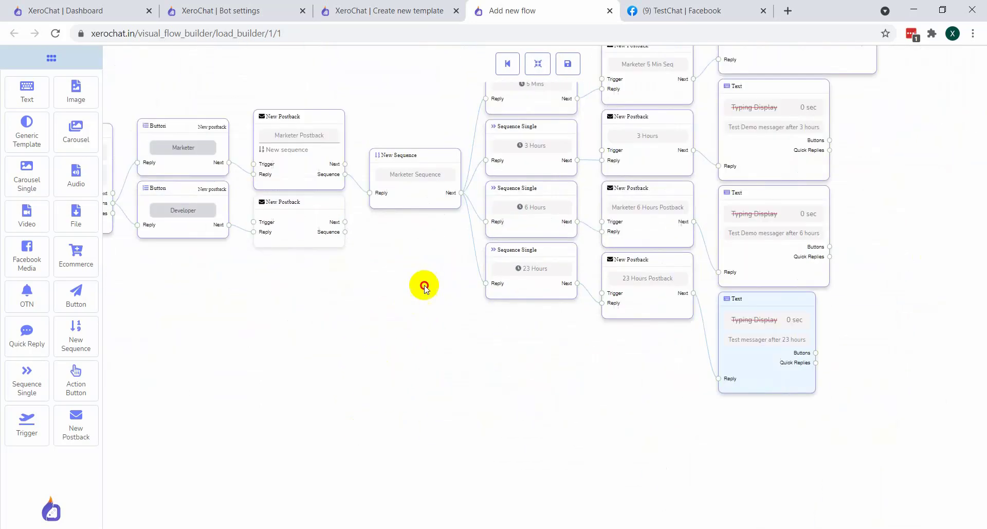
left_click_drag(185, 338, 279, 404)
left_click_drag(281, 268, 284, 319)
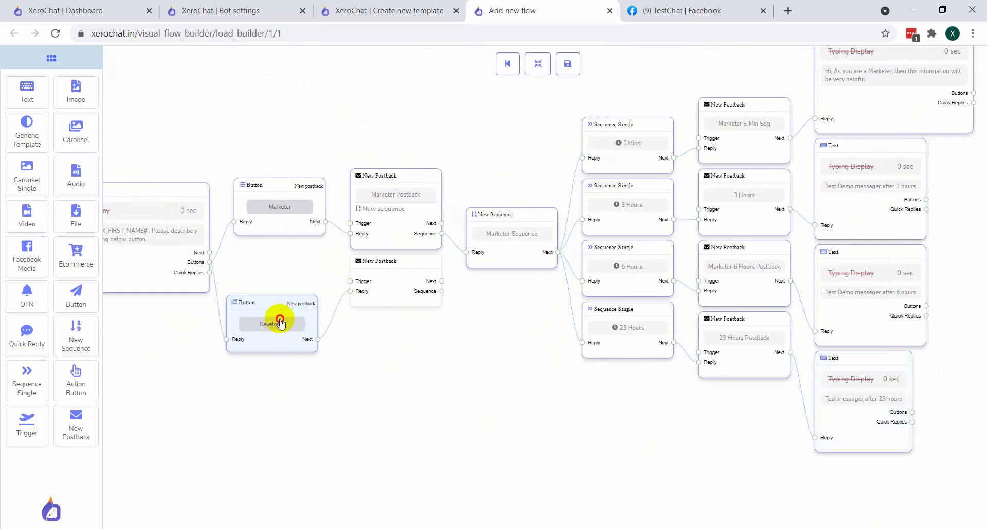
- Move the Developer button's New Postback block and the Developer Button block further down, away from the Marketer blocks
left_click(401, 294)
left_click_drag(401, 294, 413, 375)
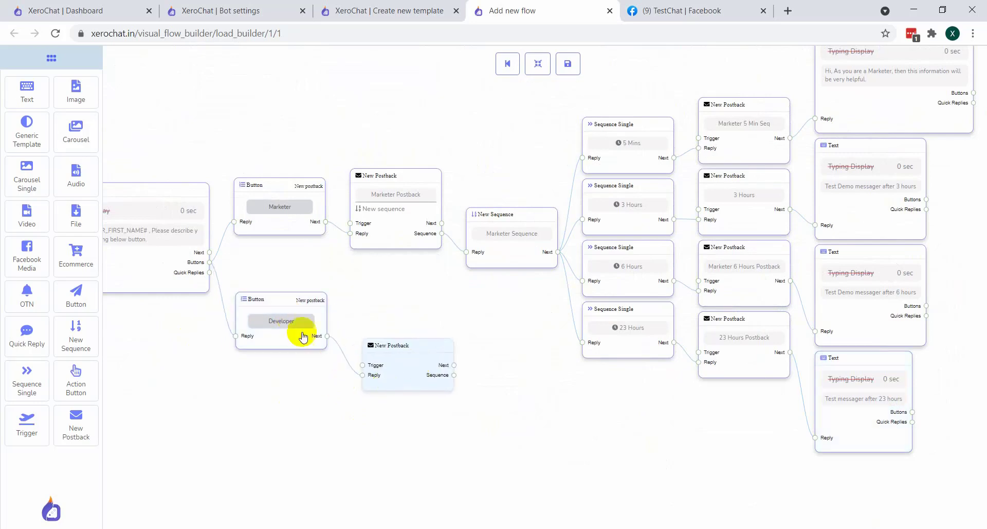
left_click_drag(304, 335, 291, 350)
- Title the New Postback block connected to the Developer button "Developer Postback"
left_click(380, 367)
left_click(381, 368)
left_click(836, 114)
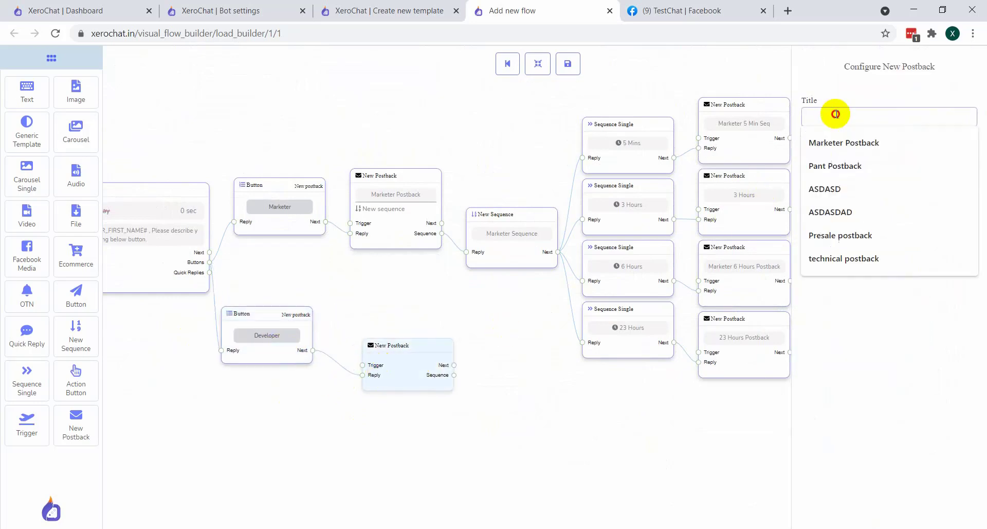
type("Developer Postback")
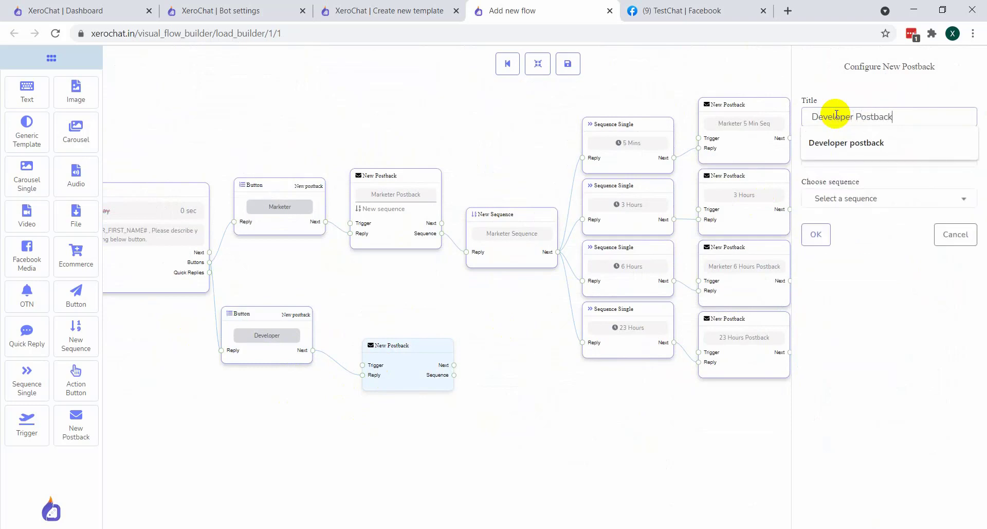
left_click(816, 234)
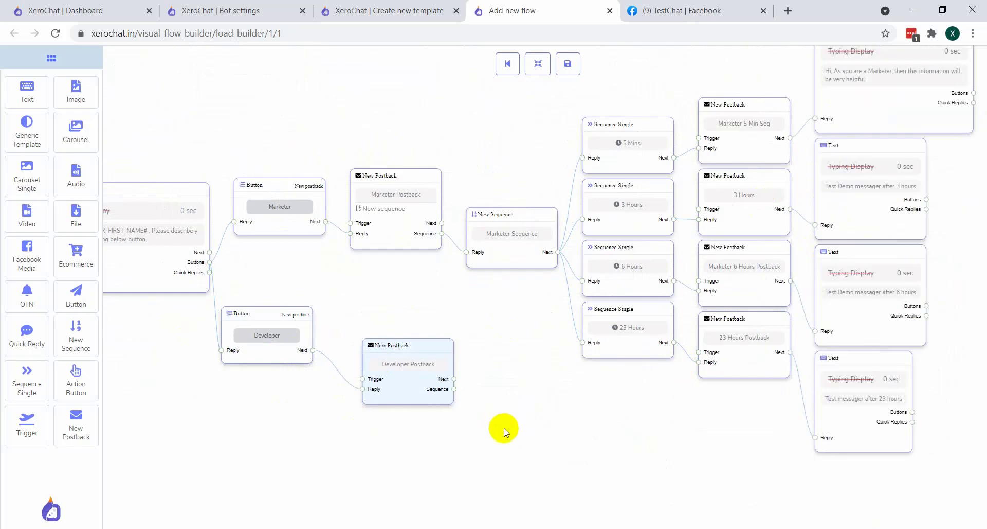
- Assign a new sequence to the Developer Postback block and automatically rearrange the flow's blocks
left_click_drag(505, 427, 443, 328)
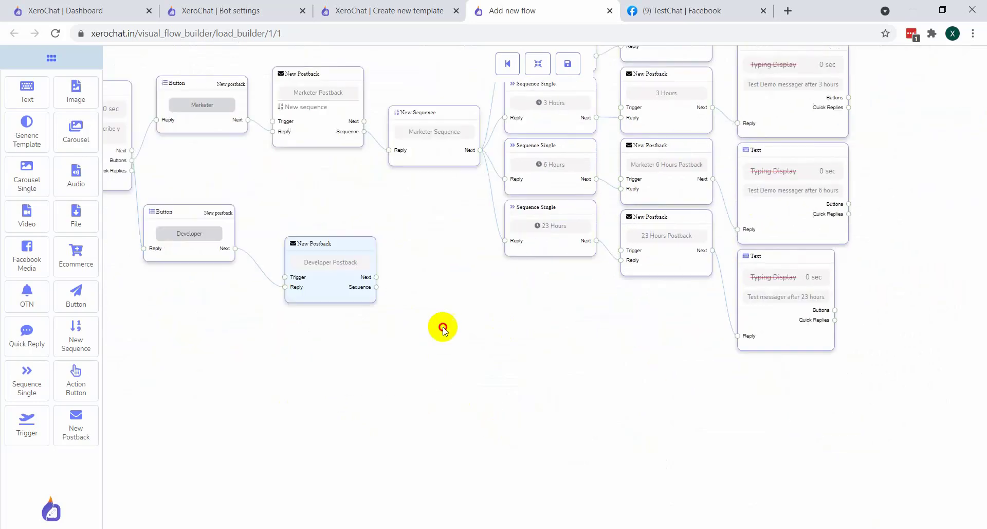
double_click(355, 295)
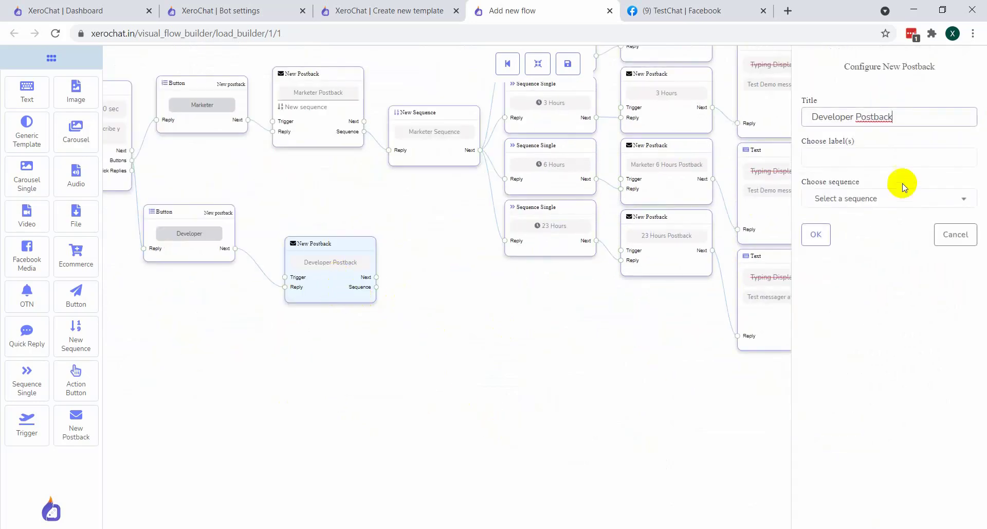
left_click(882, 199)
left_click(844, 285)
left_click(817, 234)
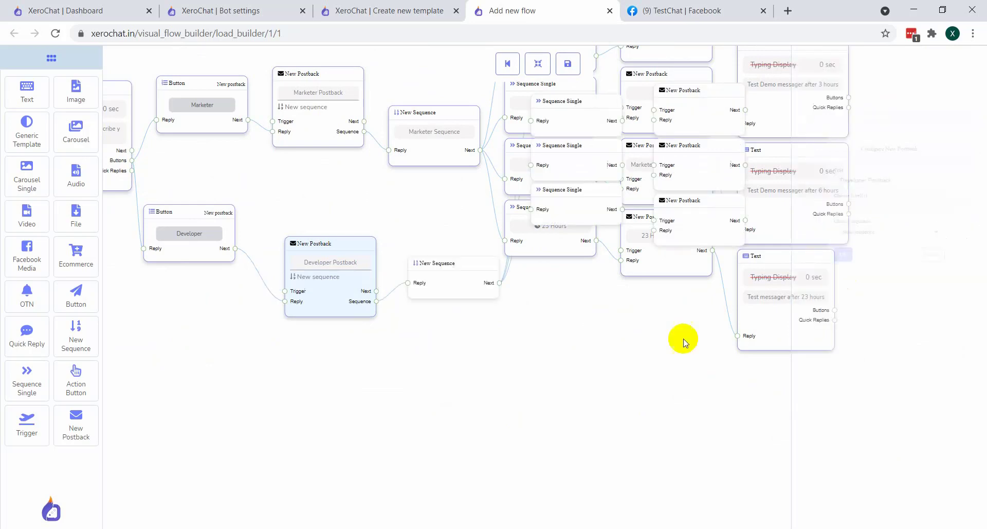
left_click(538, 64)
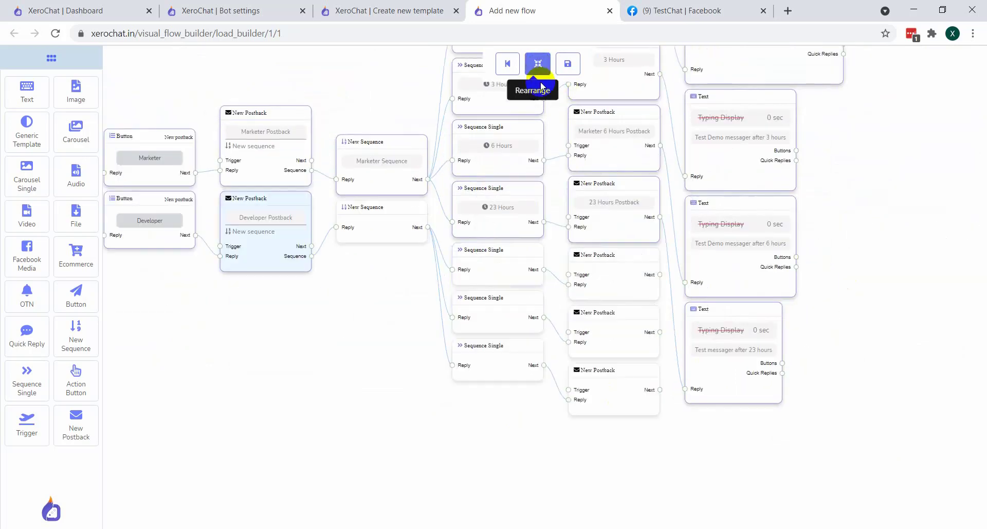
- Name the New Sequence block connected to the Developer Postback "Developer Sequence"
left_click(334, 315)
double_click(334, 315)
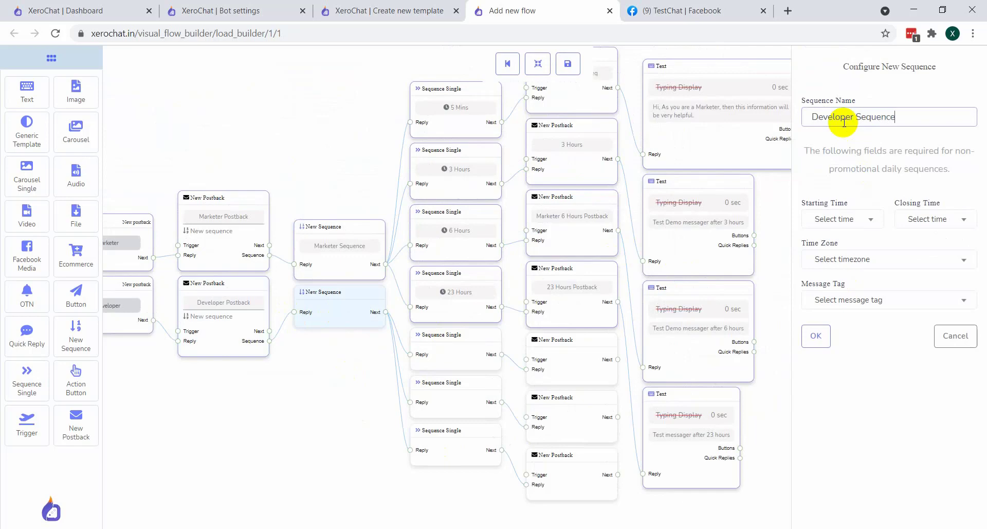
left_click(816, 335)
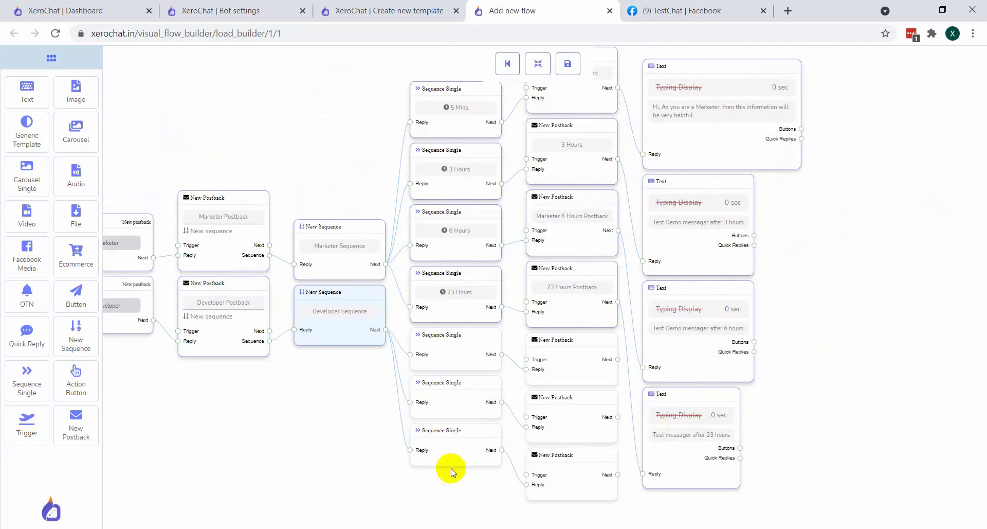
- Set the Developer Sequence's starting time to 01:30 and closing time to 17:30 for non-promotional daily messages
double_click(310, 326)
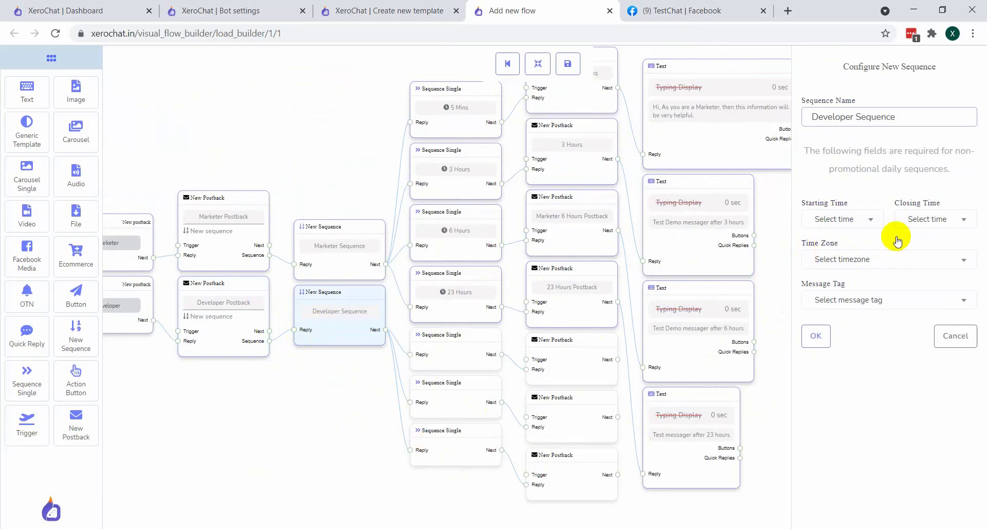
left_click(851, 222)
scroll(838, 309, "down", 1)
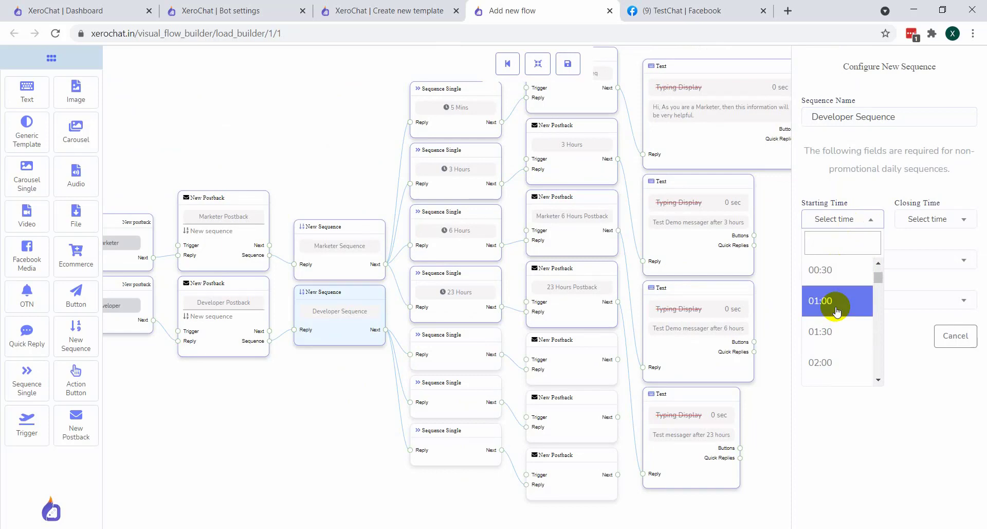
scroll(837, 311, "up", 1)
scroll(833, 316, "down", 1)
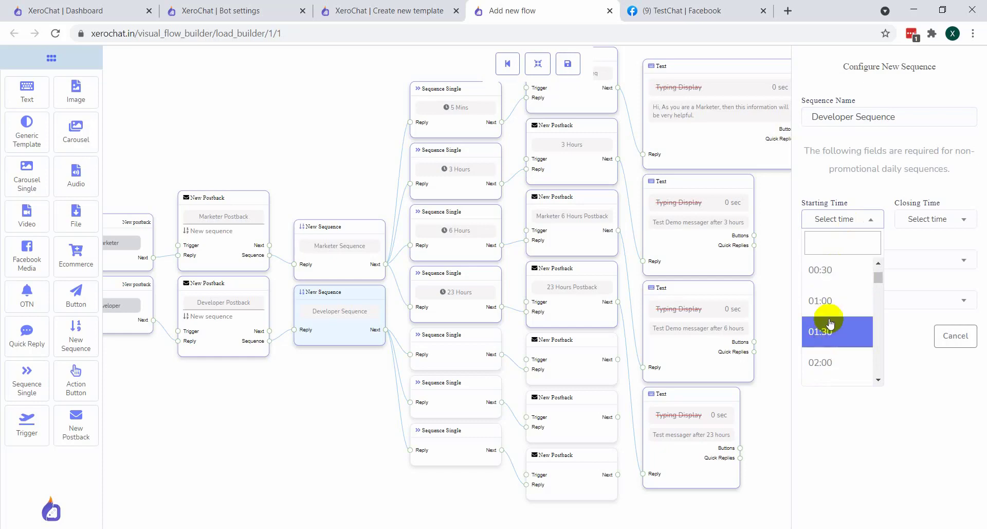
left_click(829, 323)
left_click(914, 226)
scroll(916, 319, "down", 15)
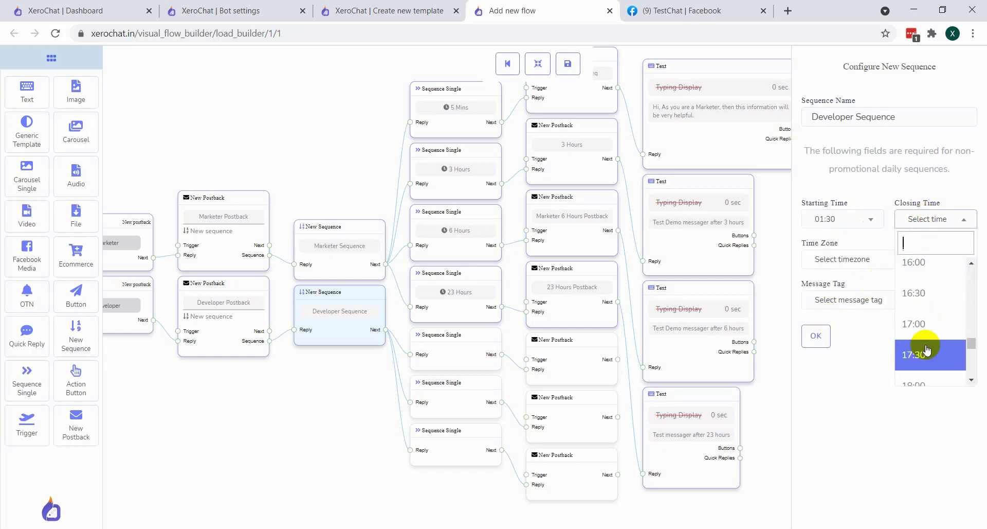
left_click(926, 350)
- Set the Developer Sequence's time zone to (GMT-8:00) America/Dawson and its message tag to ACCOUNT_UPDATE
left_click(855, 259)
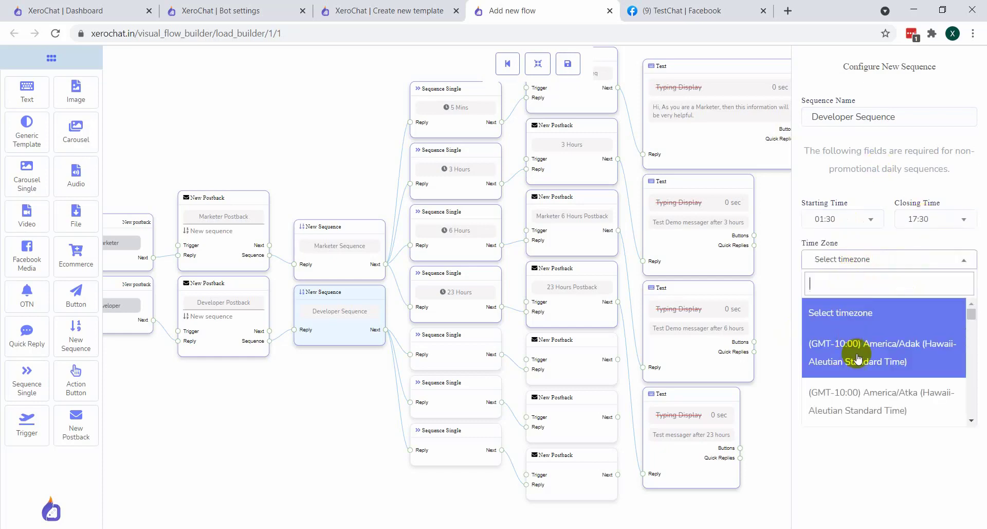
scroll(858, 358, "down", 5)
left_click(841, 381)
left_click(878, 303)
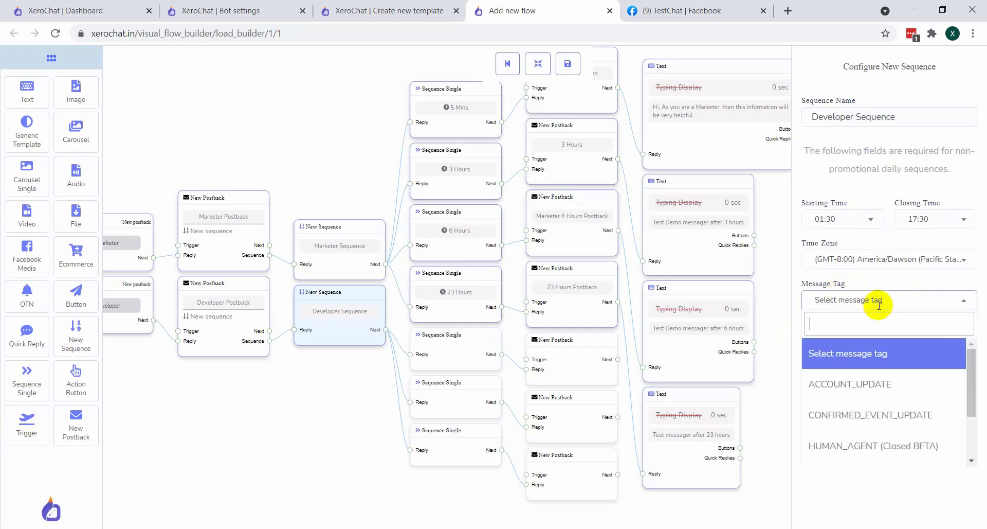
scroll(854, 391, "down", 2)
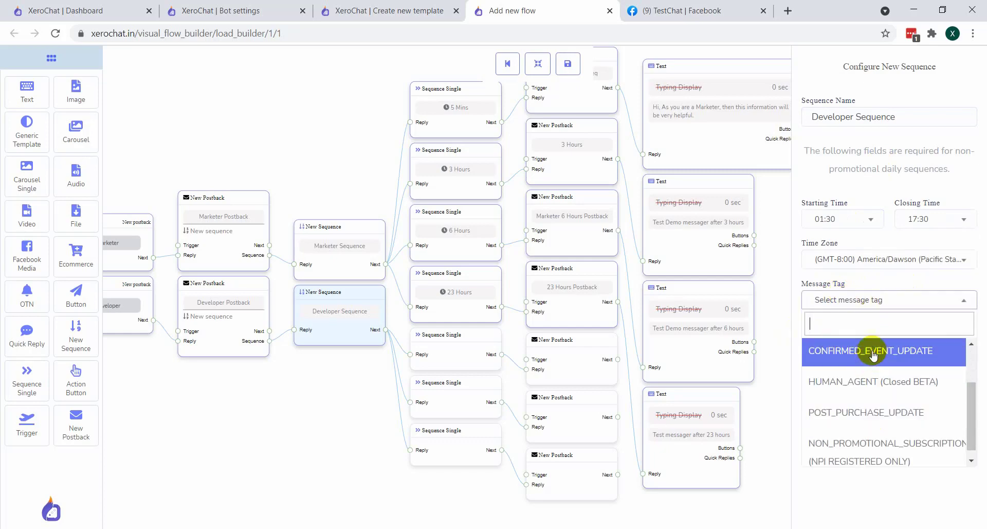
scroll(873, 355, "up", 2)
left_click(869, 376)
left_click(814, 335)
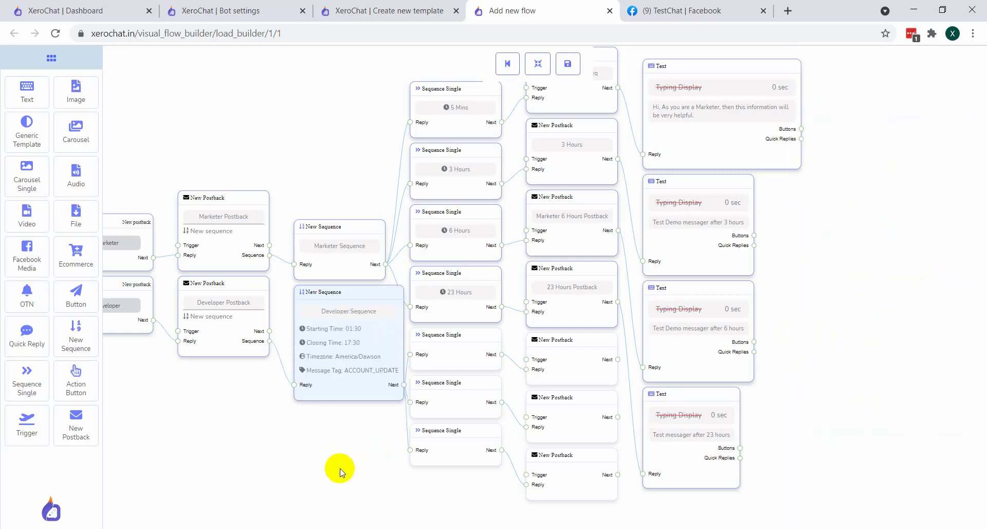
- Move the Developer Sequence block clear of its Sequence Single blocks and set the first of them to promotional, 12 hours
left_click_drag(339, 469, 358, 407)
left_click_drag(379, 309, 329, 367)
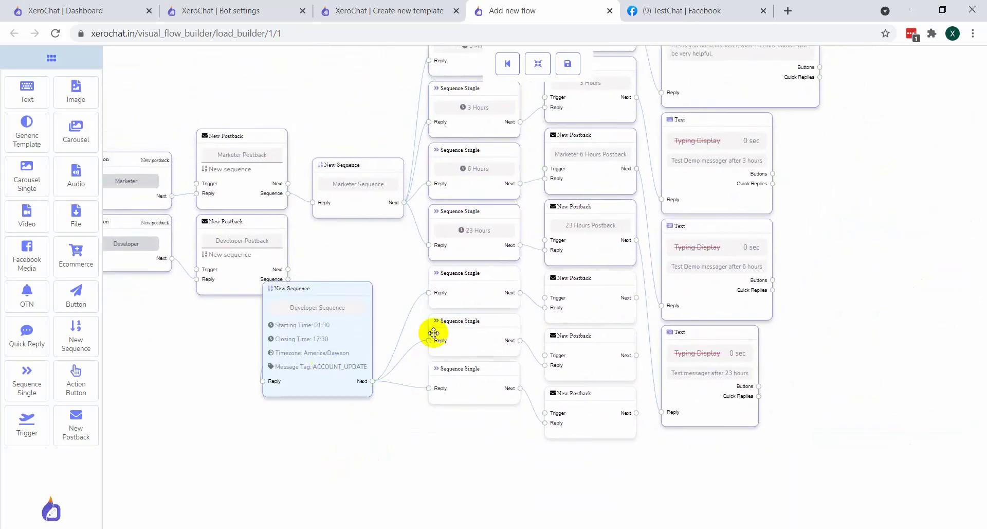
double_click(468, 286)
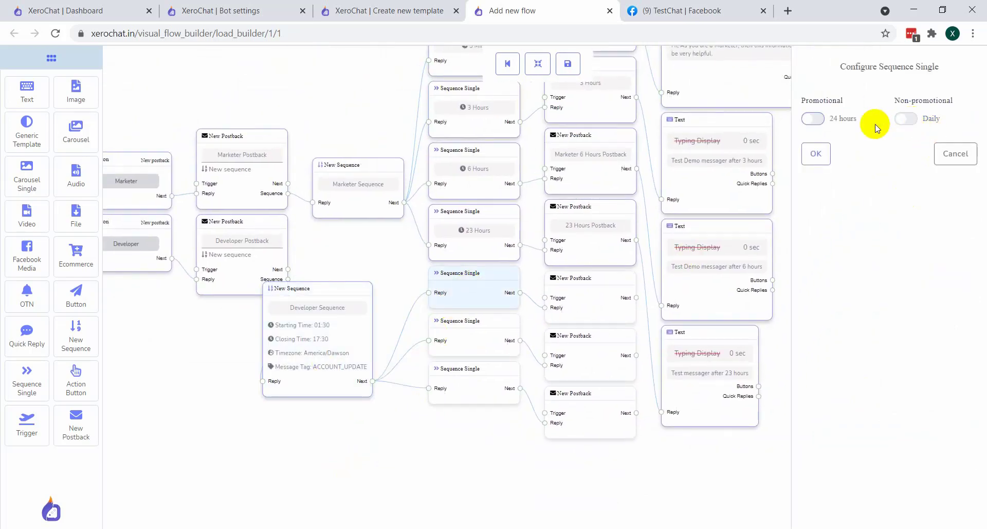
left_click(813, 118)
left_click(828, 157)
scroll(833, 257, "down", 2)
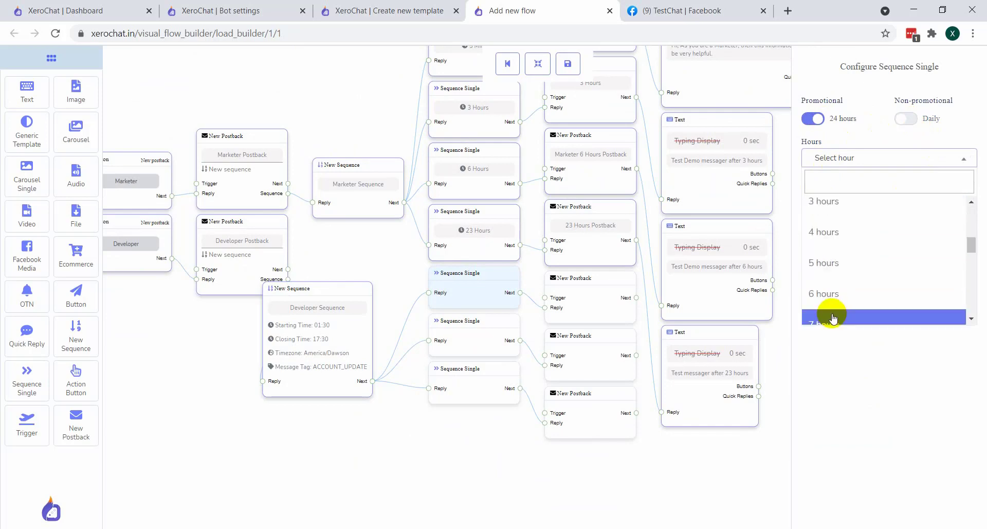
scroll(834, 309, "down", 3)
left_click(823, 282)
left_click(817, 197)
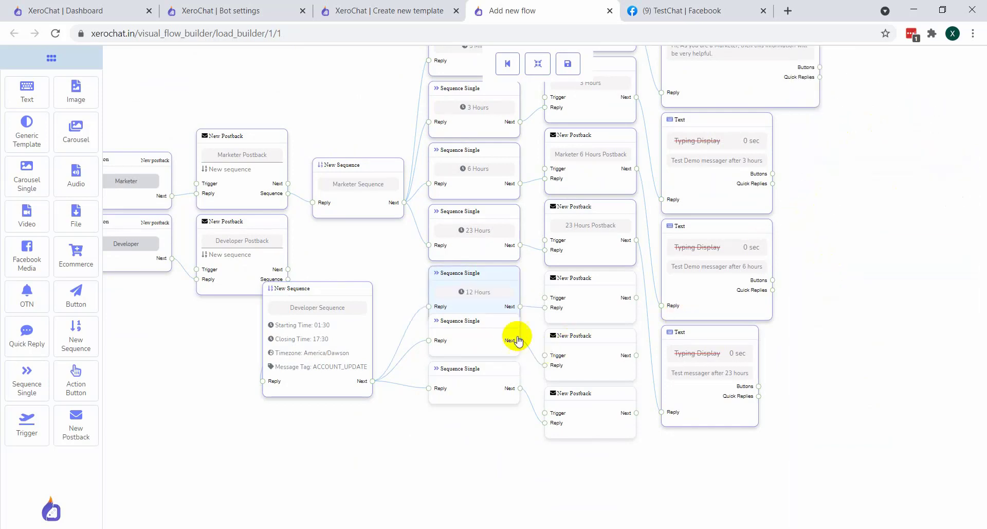
- Title the New Postback block of the 12-hour sequence "developer 12 hours" and automatically rearrange the flow's blocks
double_click(590, 293)
left_click(867, 117)
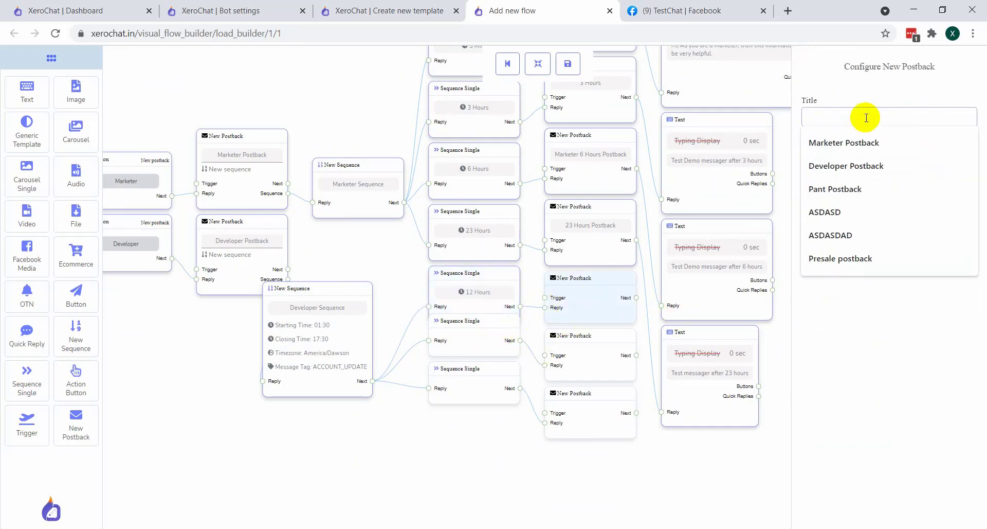
type("developer")
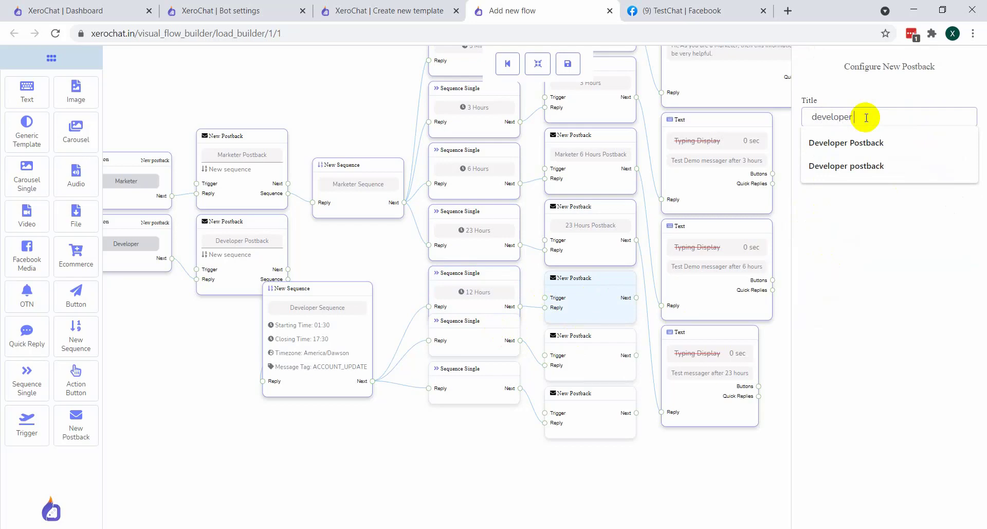
type(" 12 hours")
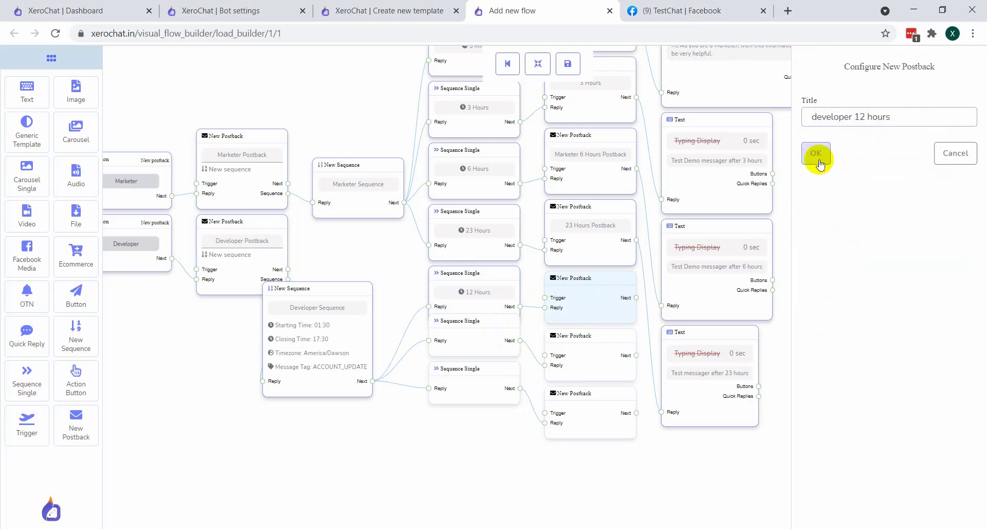
left_click(817, 155)
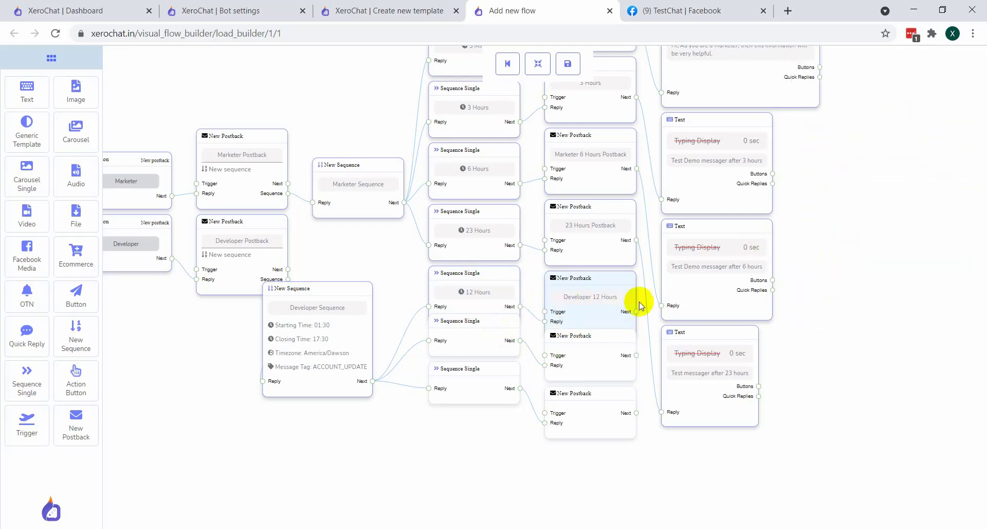
left_click(538, 63)
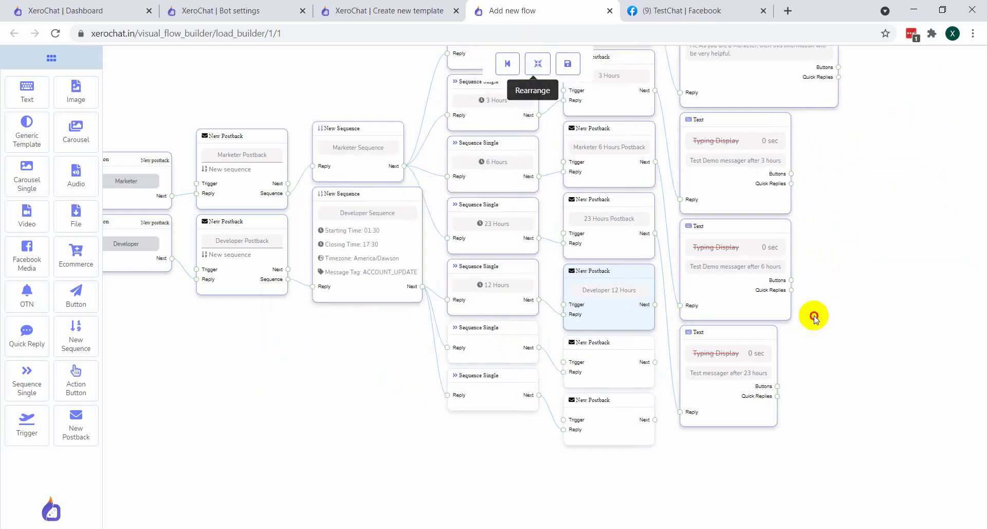
- Add a Text block connected to the Developer 12 Hours postback with the reply "12 hours developer test message"
left_click_drag(813, 316, 633, 345)
left_click_drag(26, 87, 698, 303)
left_click_drag(475, 334, 708, 360)
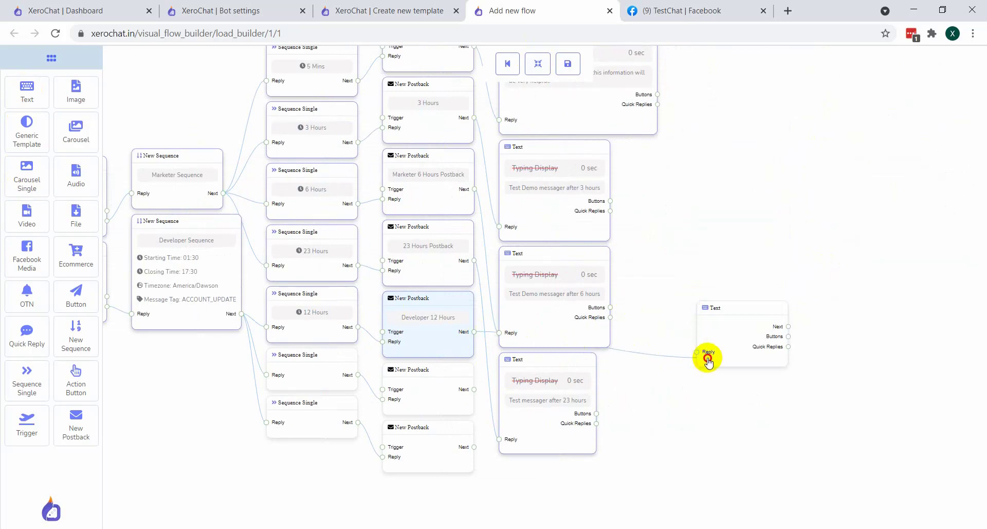
double_click(745, 330)
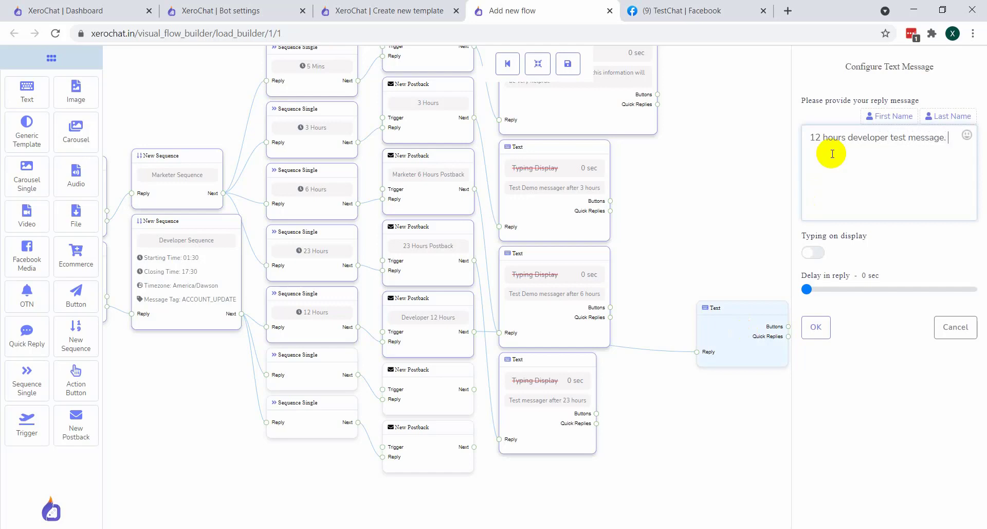
left_click(817, 342)
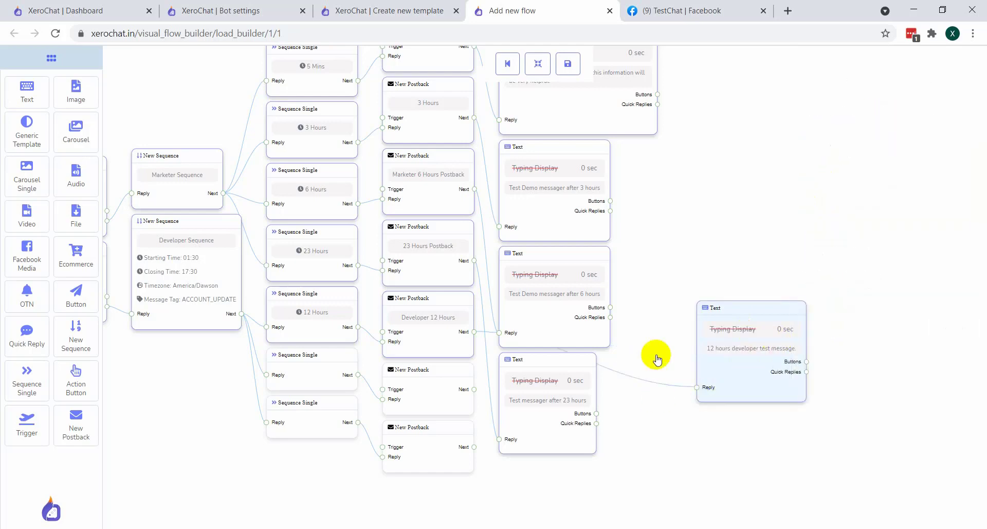
- Set the Developer Sequence's second Sequence Single block to non-promotional daily, Day-1
left_click(319, 379)
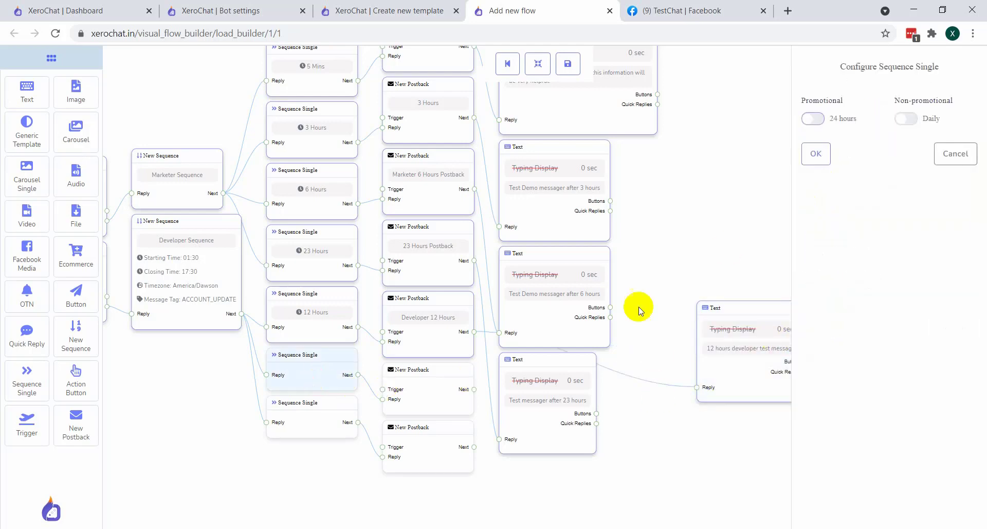
left_click(906, 118)
left_click(906, 161)
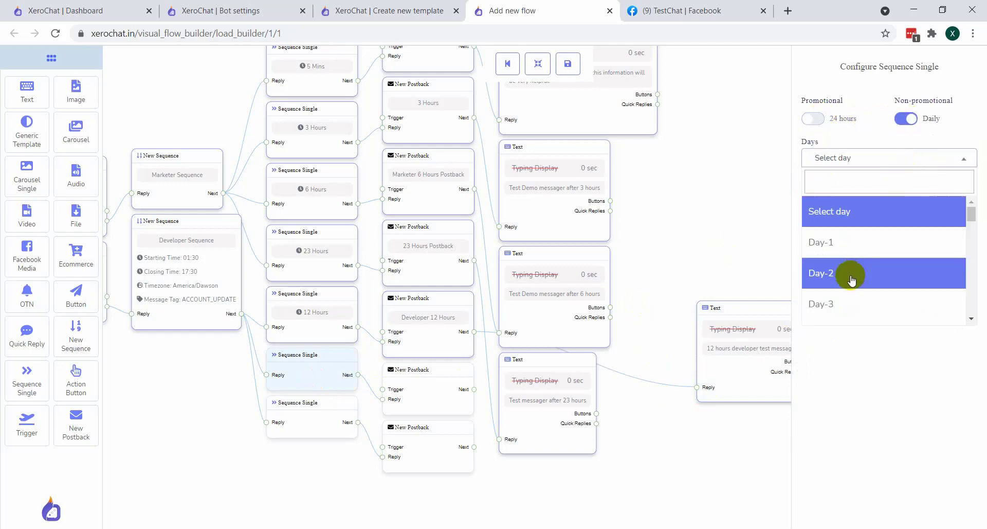
left_click(846, 242)
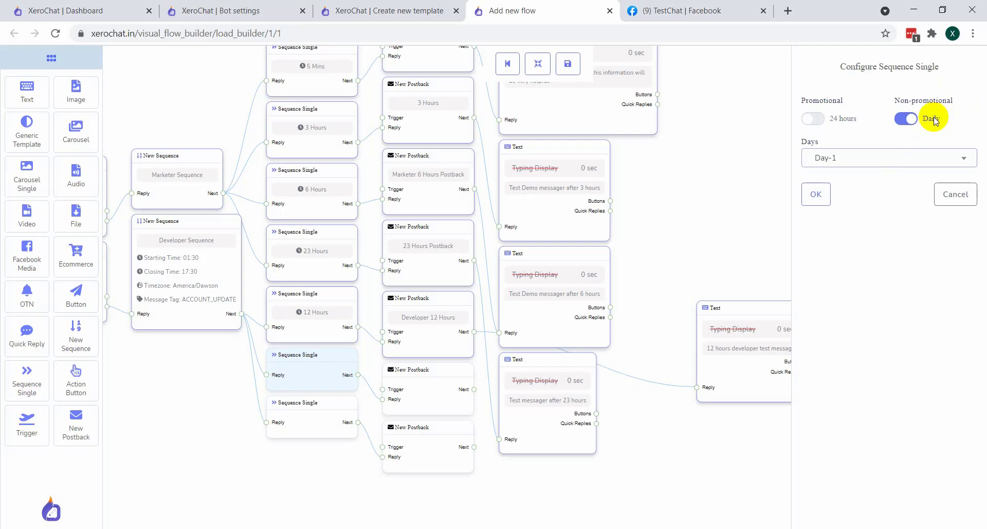
left_click(816, 195)
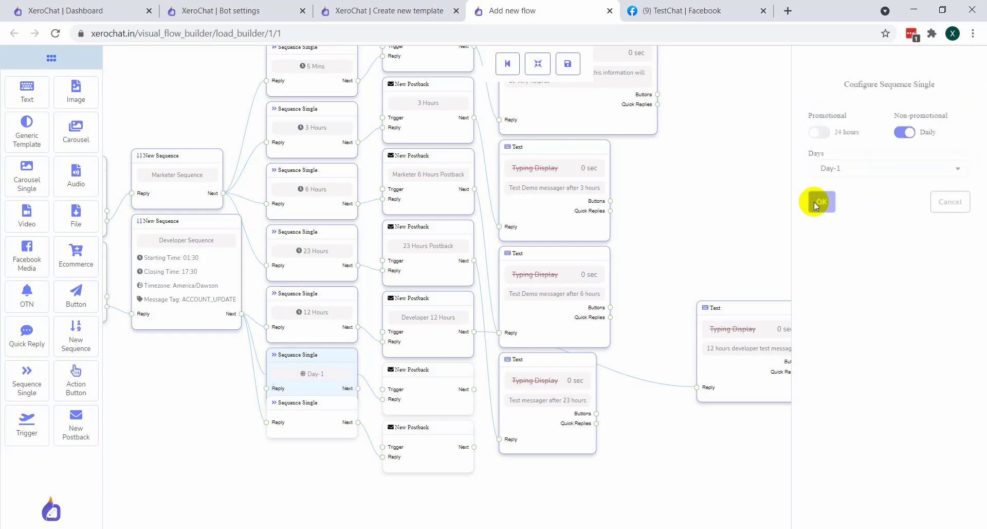
left_click_drag(599, 466, 623, 391)
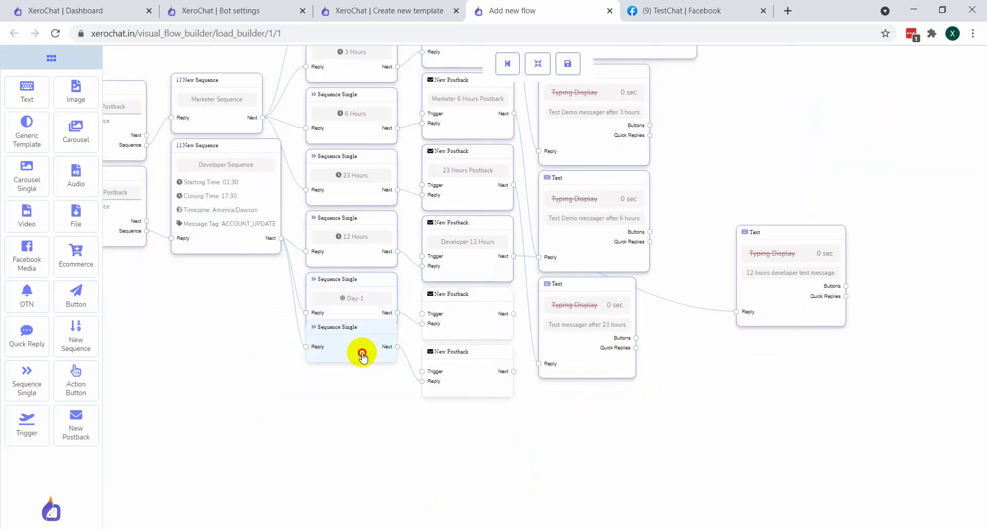
- Move the unconfigured Sequence Single and its New Postback block lower, and title the Day-1 sequence's postback "Day 1 Developer"
left_click_drag(359, 353, 342, 401)
left_click_drag(463, 368, 463, 399)
left_click(452, 324)
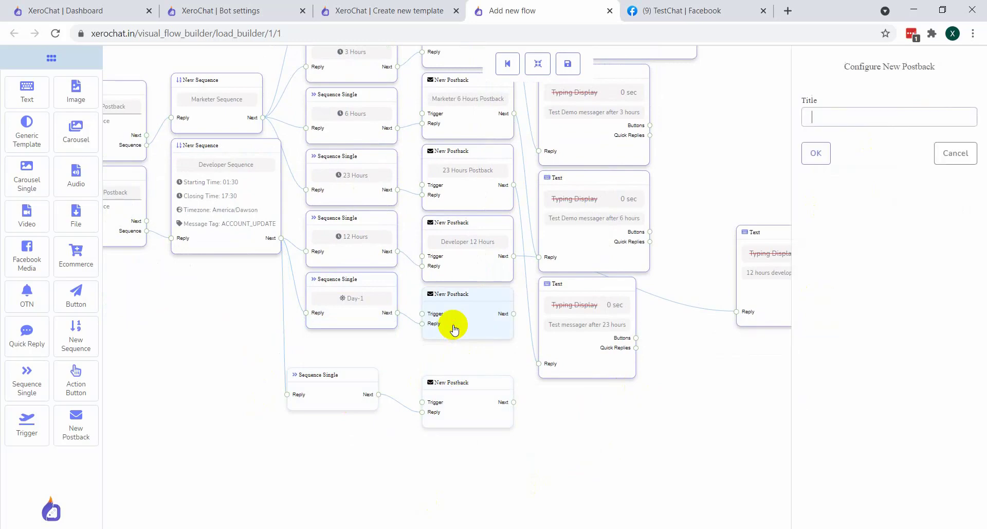
left_click(845, 110)
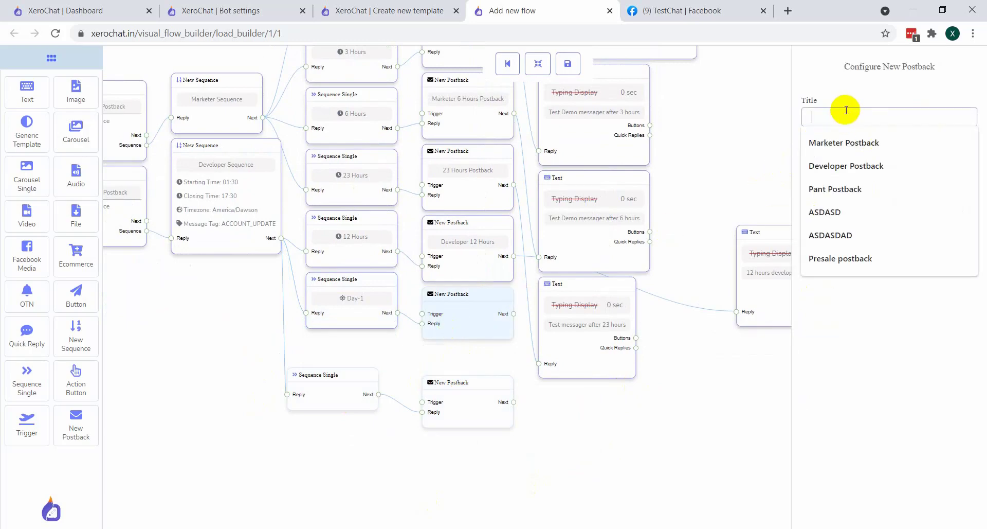
type("Day 1 Developer")
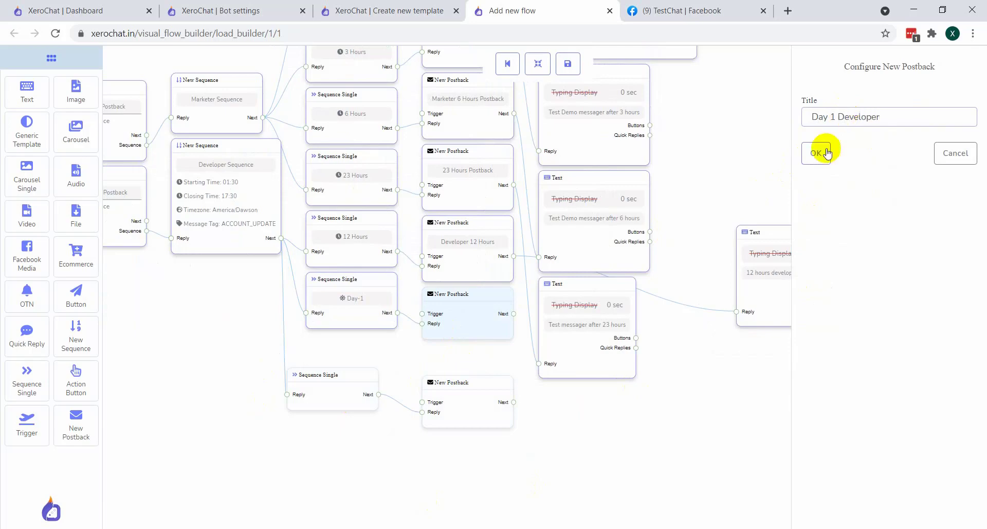
left_click(818, 151)
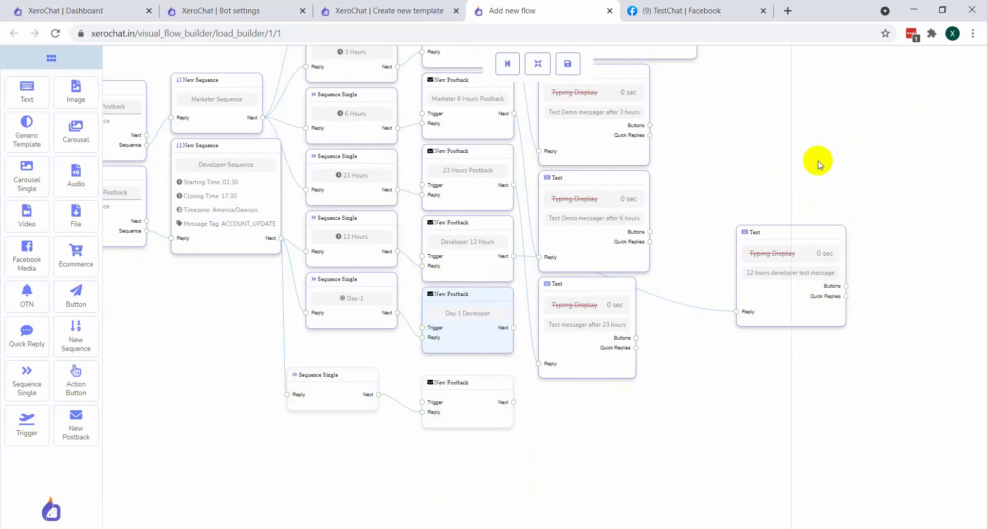
double_click(459, 344)
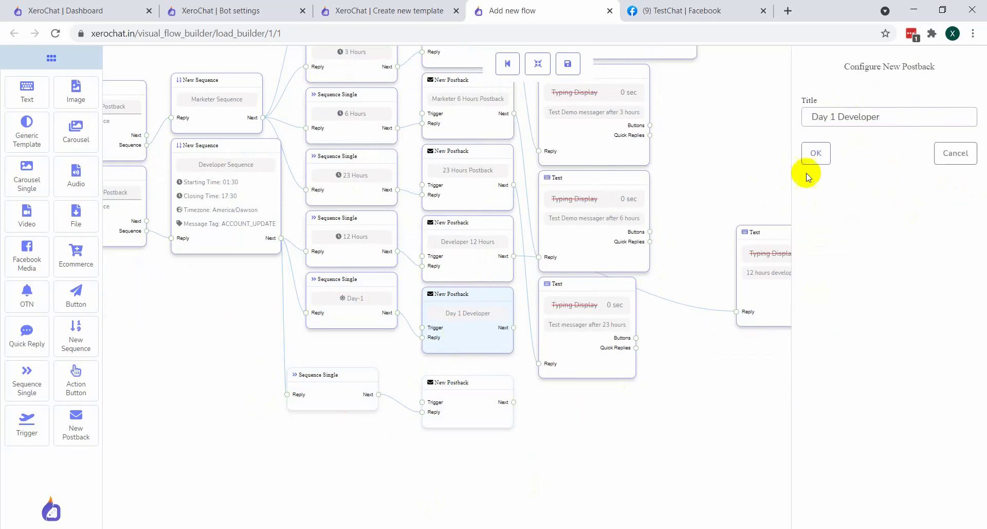
left_click(813, 152)
- Add a Text block connected to the Day 1 Developer postback with the reply "Daily 1 test message." and automatically rearrange the blocks
left_click_drag(27, 87, 680, 355)
left_click_drag(515, 329, 680, 404)
left_click(710, 397)
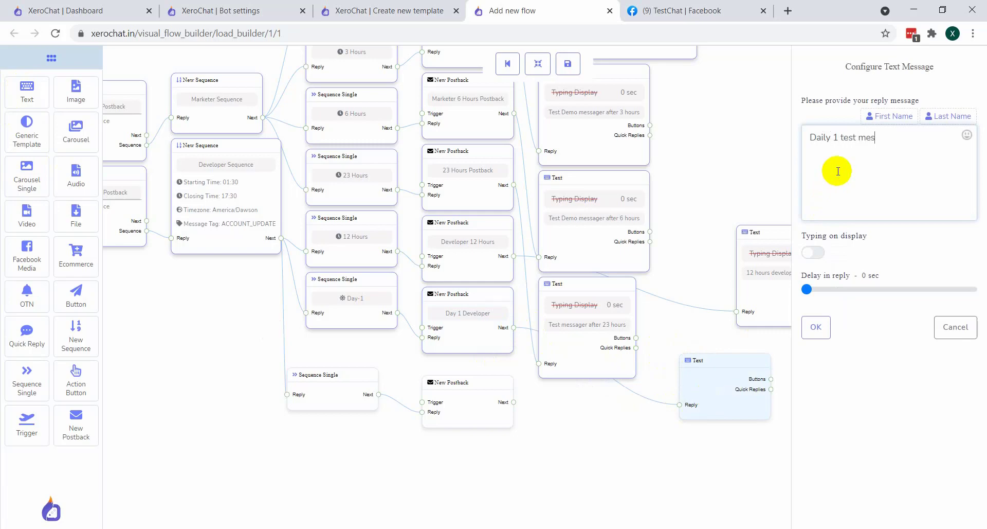
left_click(816, 327)
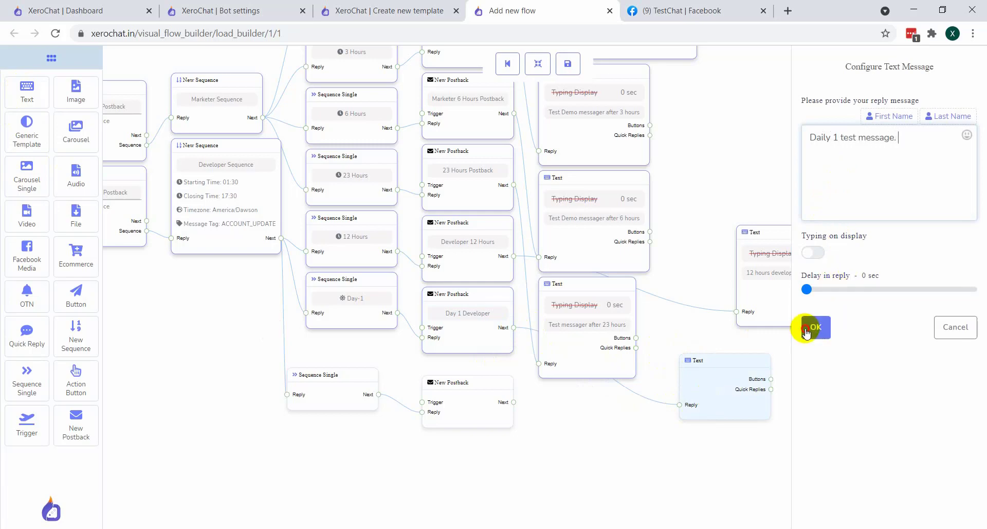
left_click(533, 57)
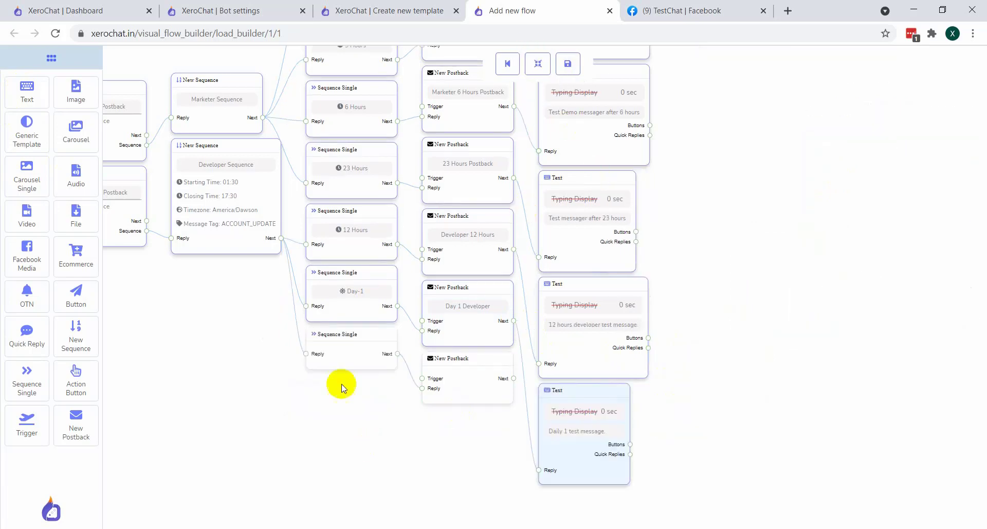
- Set the Developer Sequence's third Sequence Single block to promotional, 16 hours
left_click(346, 349)
left_click(813, 119)
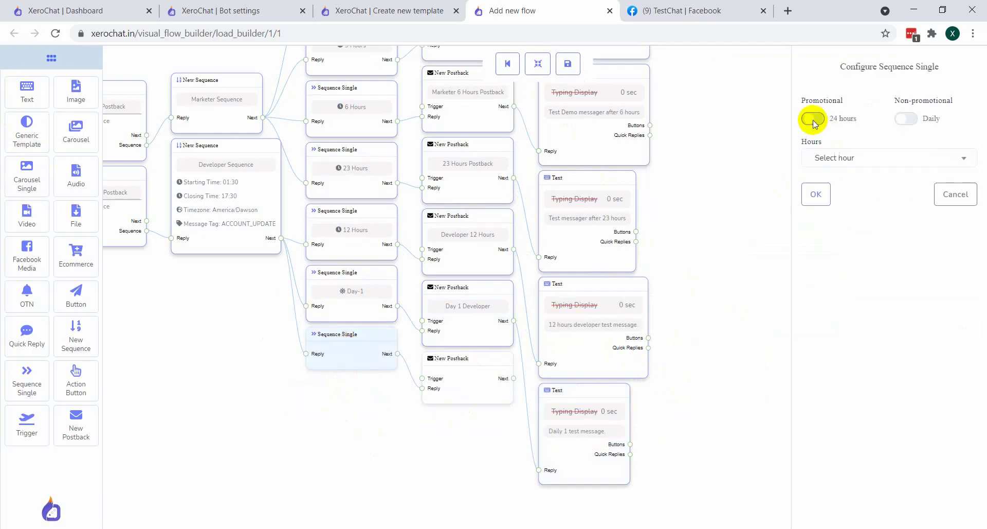
left_click(856, 158)
scroll(863, 288, "down", 4)
scroll(863, 298, "down", 5)
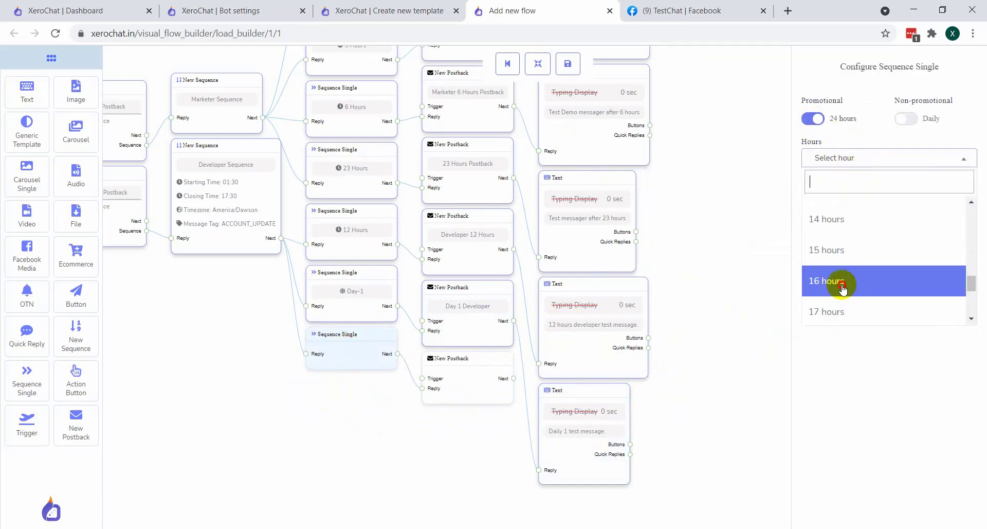
left_click(838, 281)
left_click(816, 196)
- Title the New Postback block of the 16-hour sequence "16 hours postback"
left_click(477, 386)
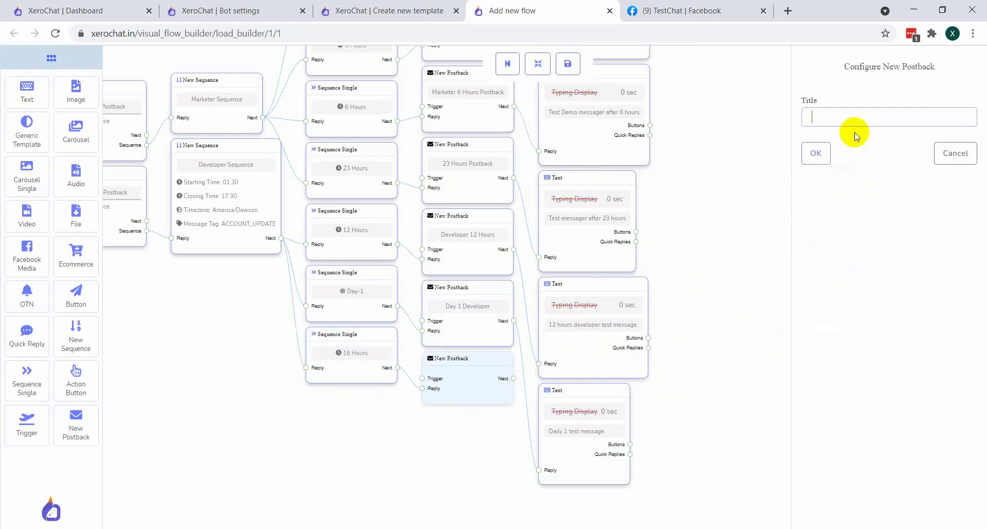
left_click(854, 120)
type("16 hours postback")
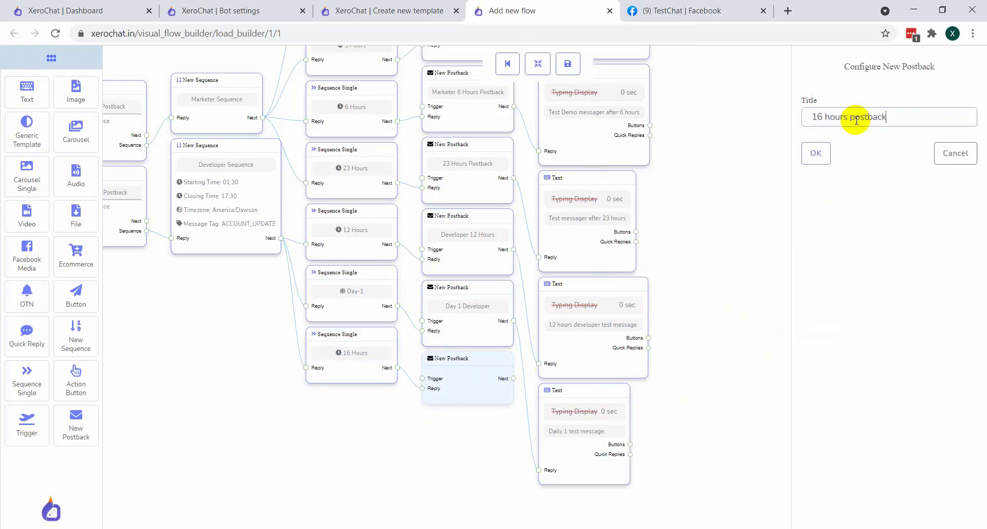
left_click(817, 152)
- Add a Text block connected to the 16 Hours Postback with the reply "16hours test message for developer" and automatically rearrange the blocks
left_click_drag(24, 87, 691, 304)
left_click_drag(514, 391, 689, 356)
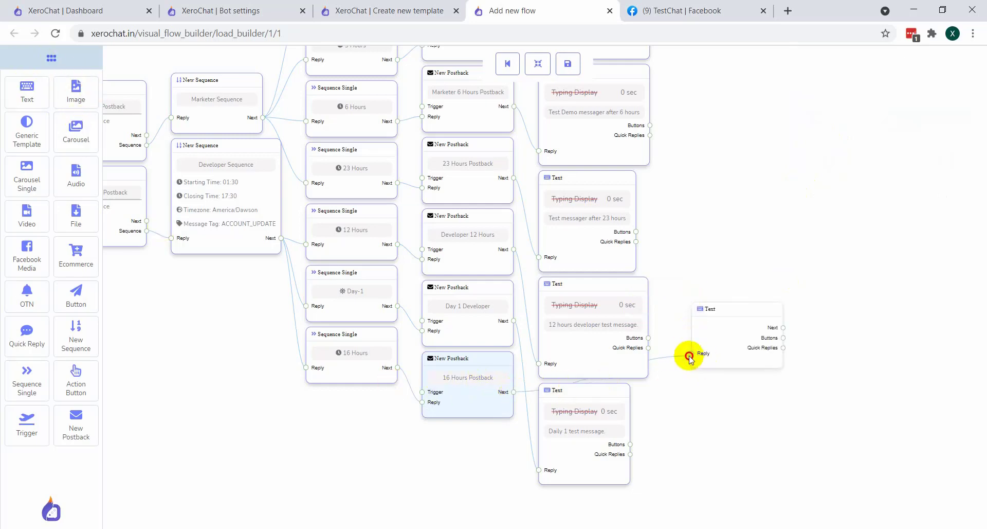
left_click(745, 335)
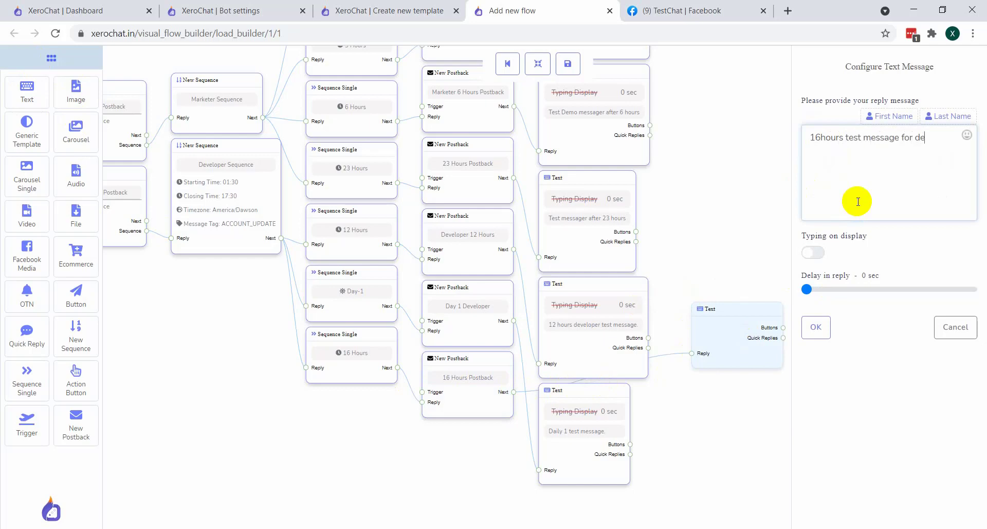
left_click(816, 327)
left_click(538, 63)
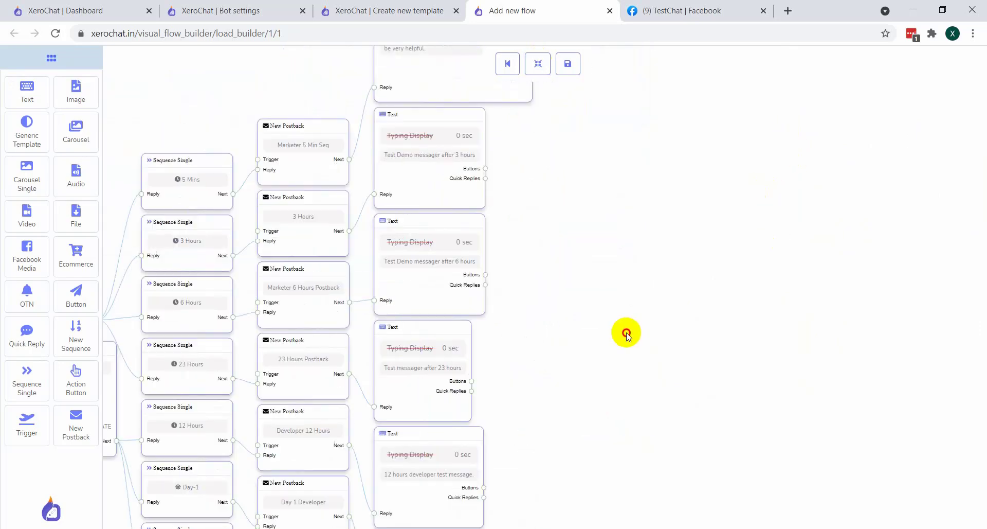
- Review the whole flow from the start block to the sequence messages and try to save it
left_click_drag(386, 386, 584, 381)
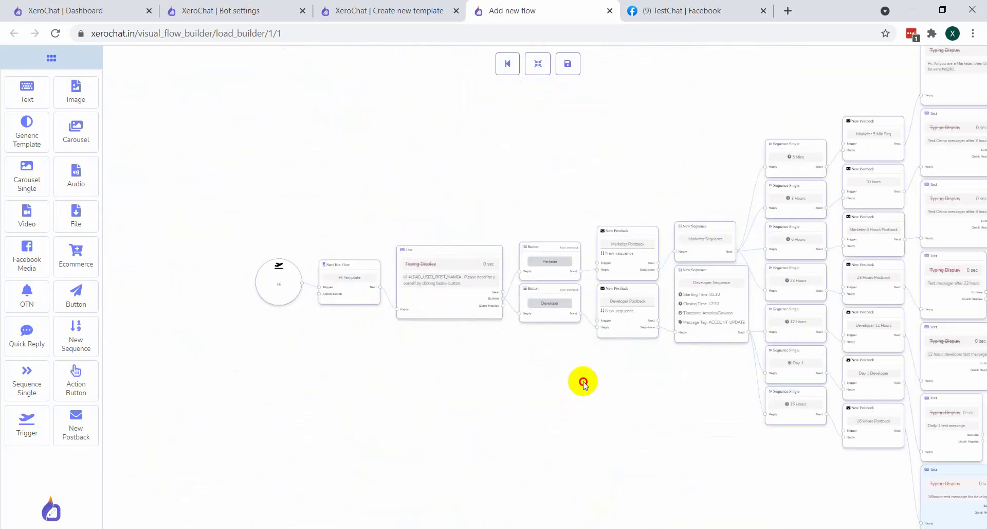
left_click_drag(670, 386, 445, 419)
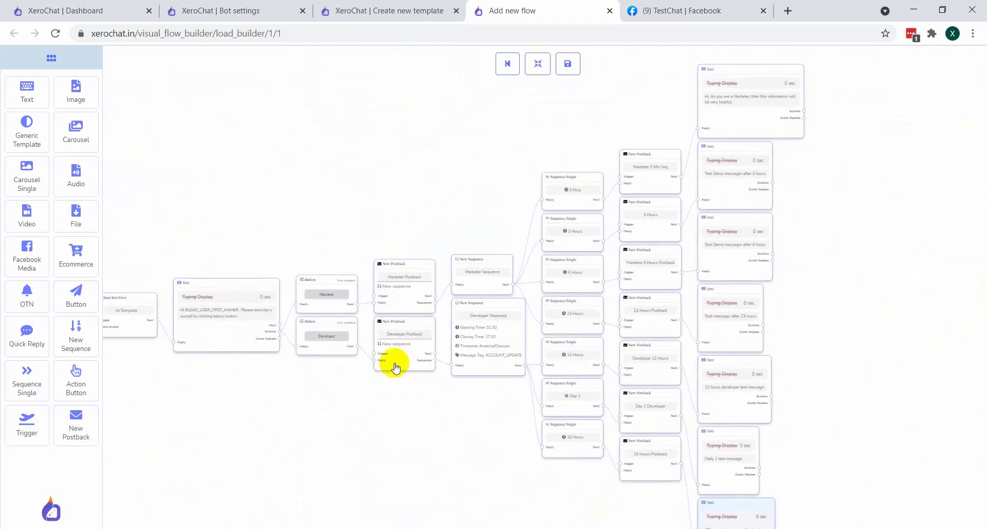
left_click_drag(842, 317, 718, 297)
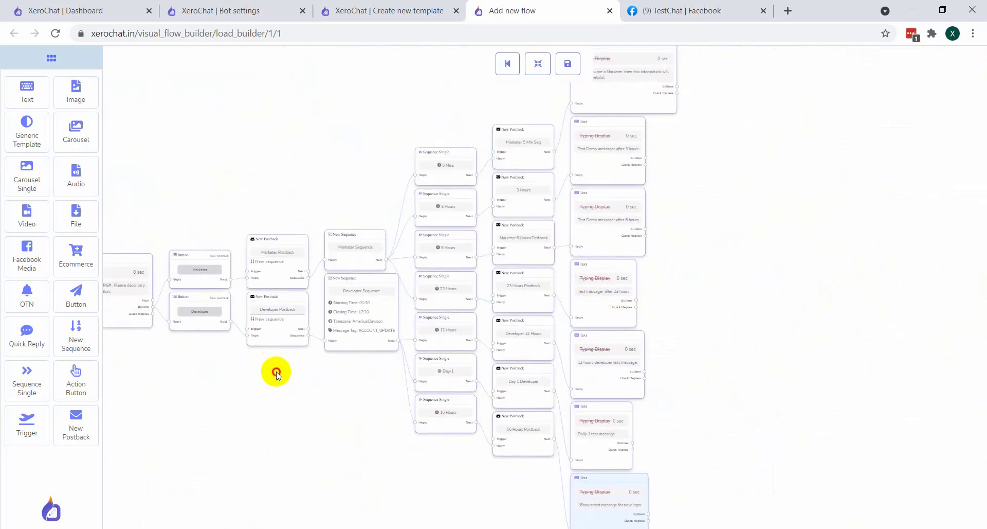
left_click_drag(276, 371, 370, 367)
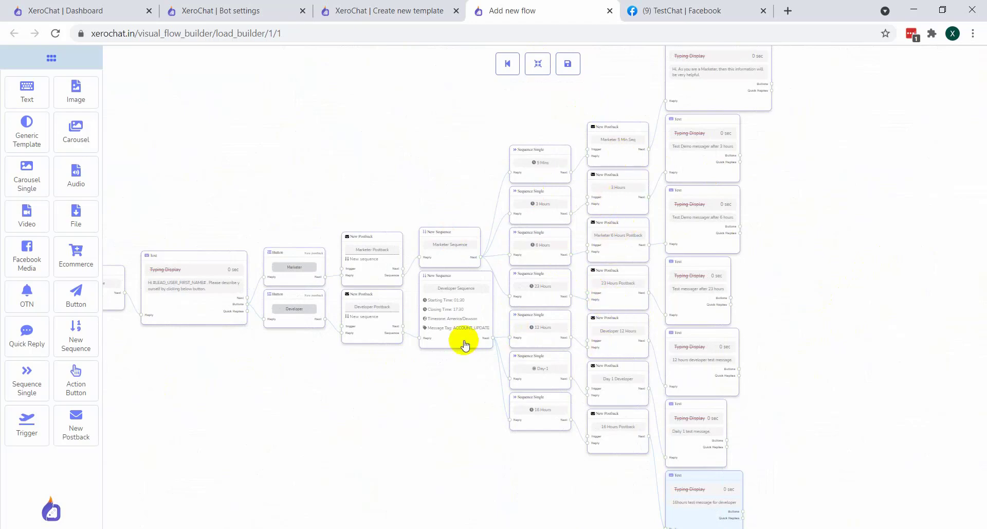
left_click(567, 72)
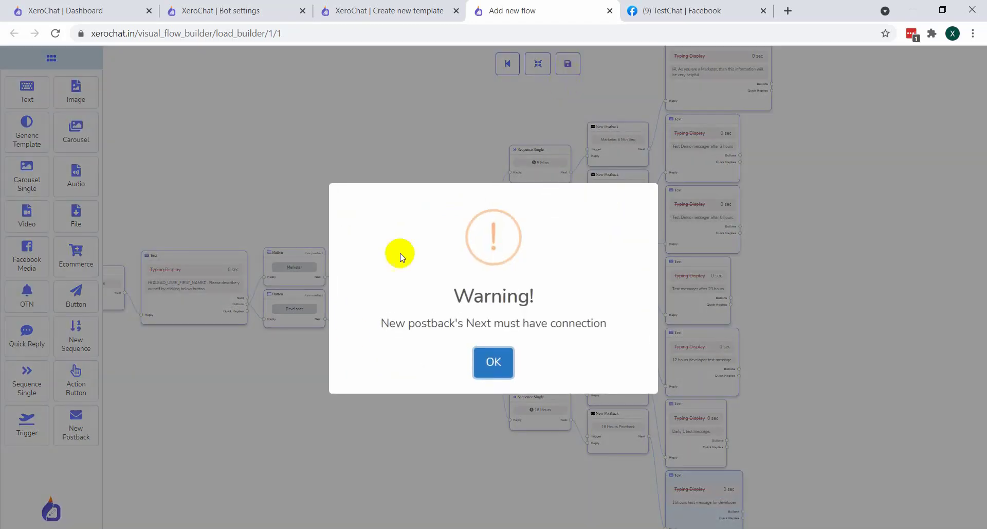
left_click(493, 363)
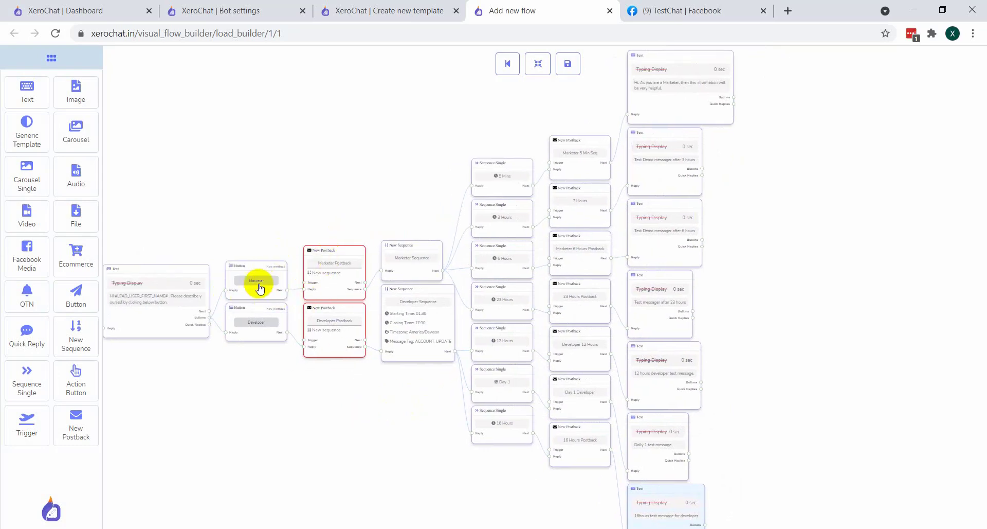
- Spread the Marketer and Developer button blocks and their postback blocks apart to make room for new reply blocks
left_click_drag(258, 282, 258, 204)
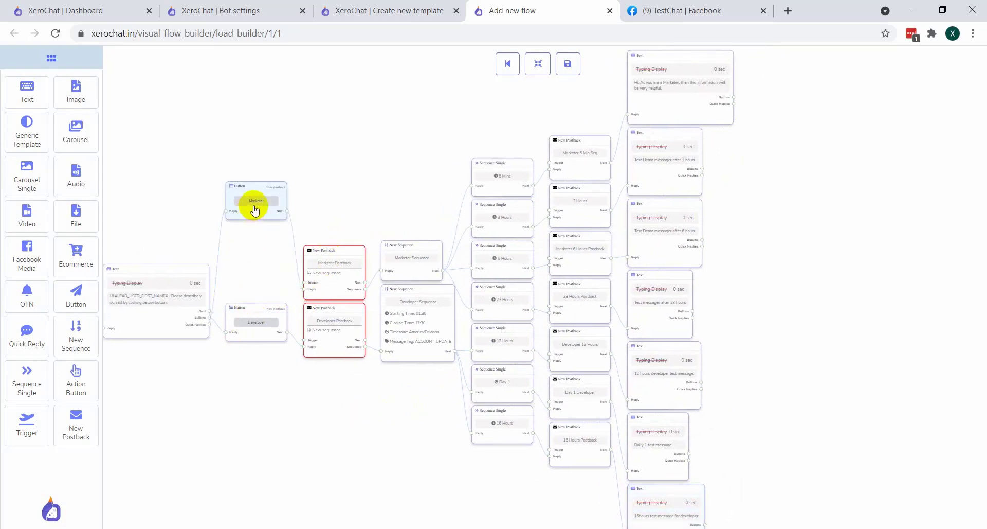
left_click_drag(256, 324, 251, 383)
left_click_drag(316, 350, 315, 408)
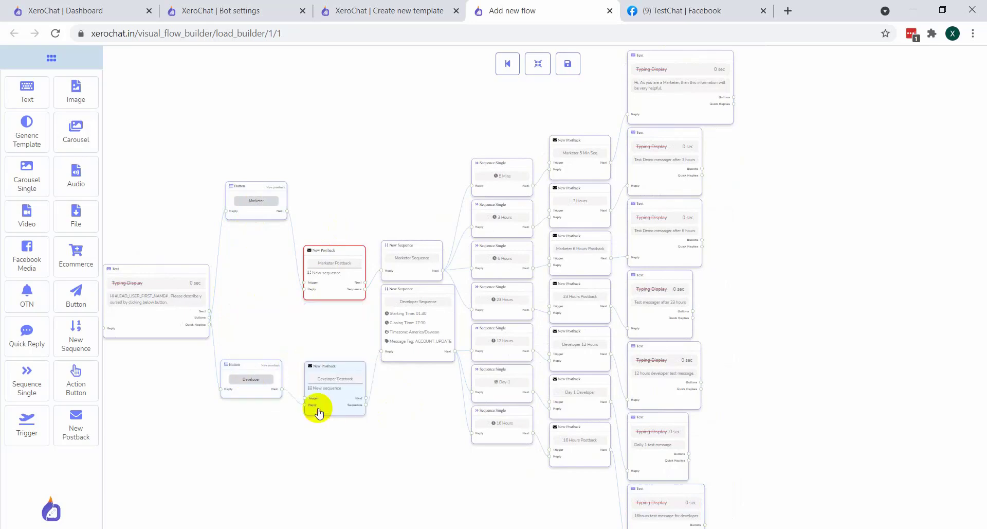
left_click_drag(329, 282, 326, 116)
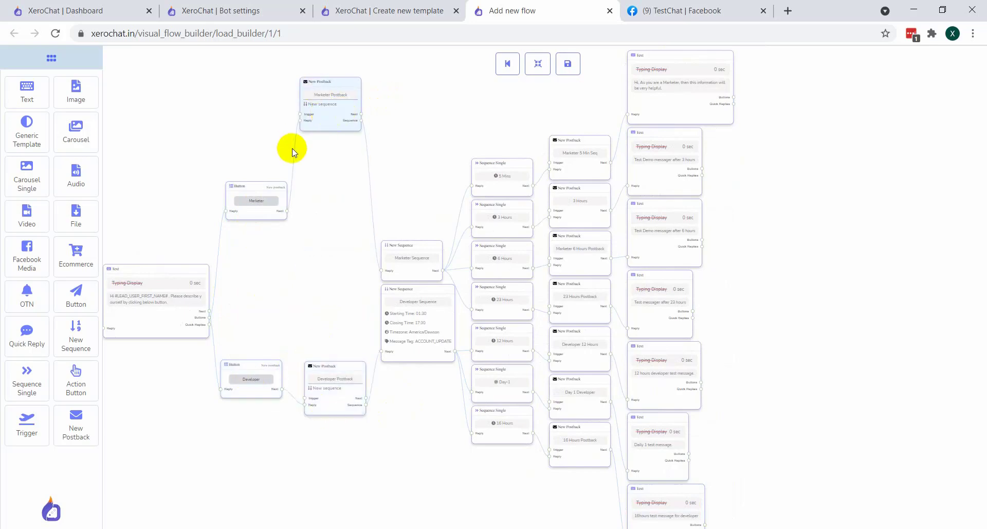
- Add a Text block connected to the Marketer Postback's Next output with the reply "Thanks for letting us know that you are a Marketer."
left_click_drag(27, 90, 409, 93)
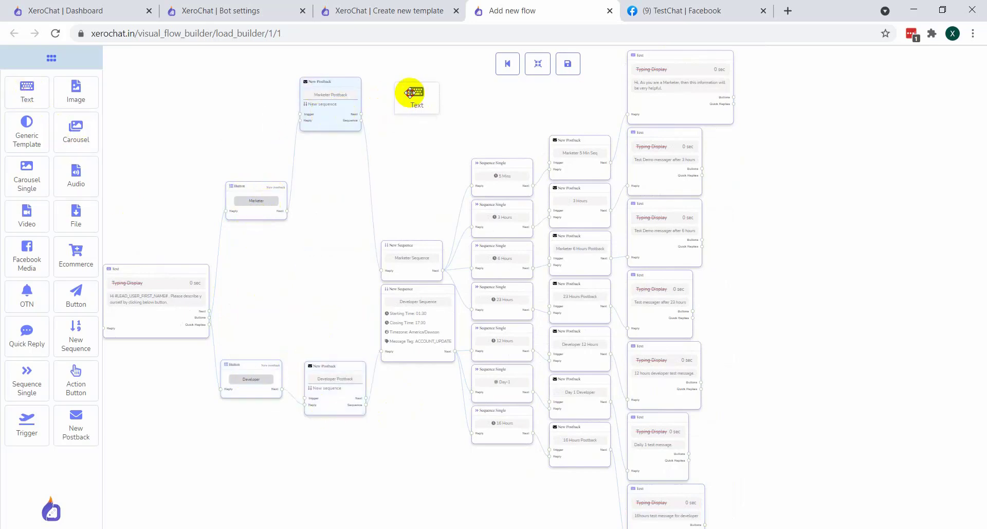
left_click_drag(362, 120, 427, 139)
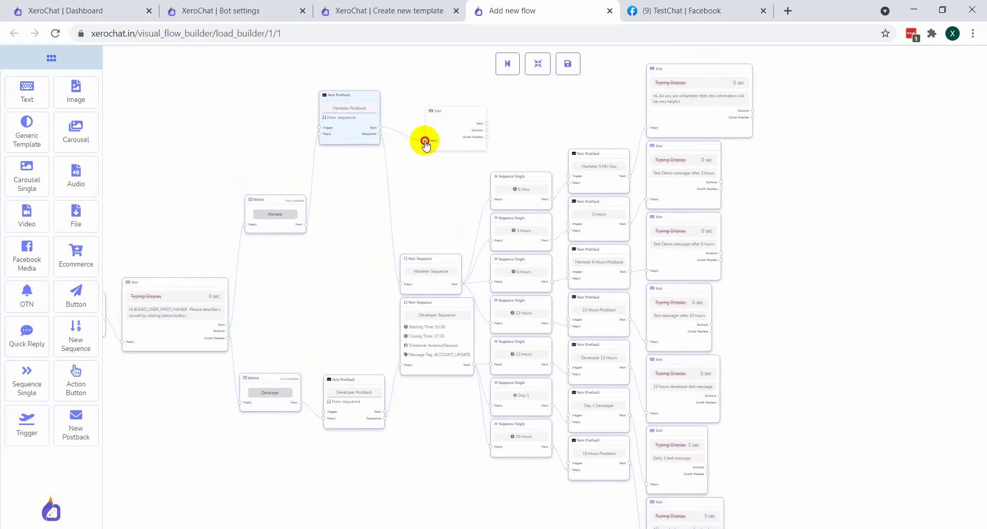
double_click(437, 132)
left_click(810, 157)
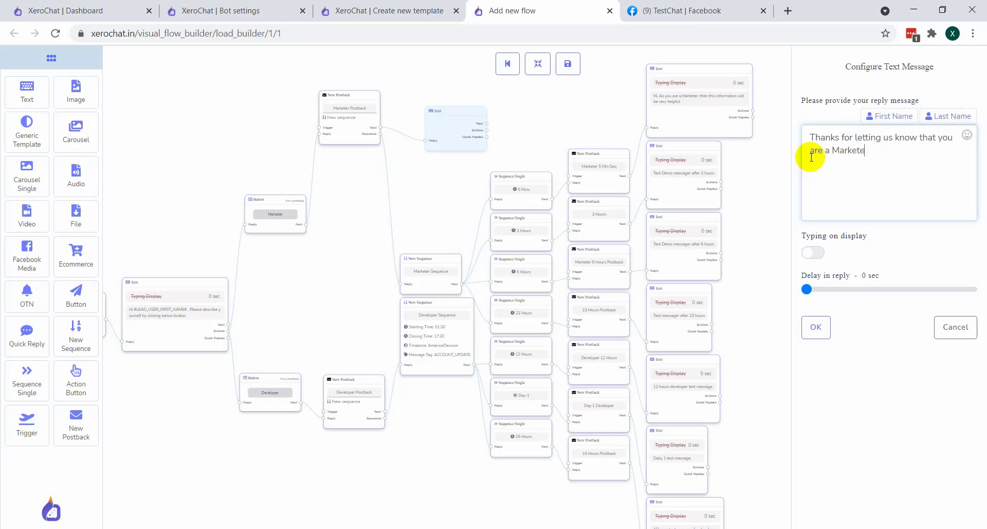
left_click(817, 324)
- Clone the Marketer thank-you Text block, place the copy above the Developer Postback and connect that postback's Next output to it
right_click(483, 127)
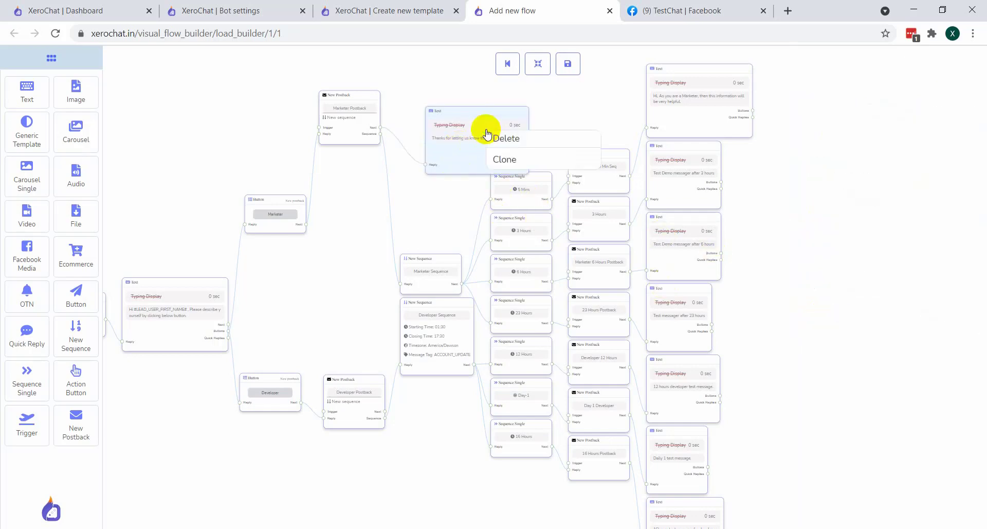
left_click(514, 161)
left_click_drag(512, 159, 364, 302)
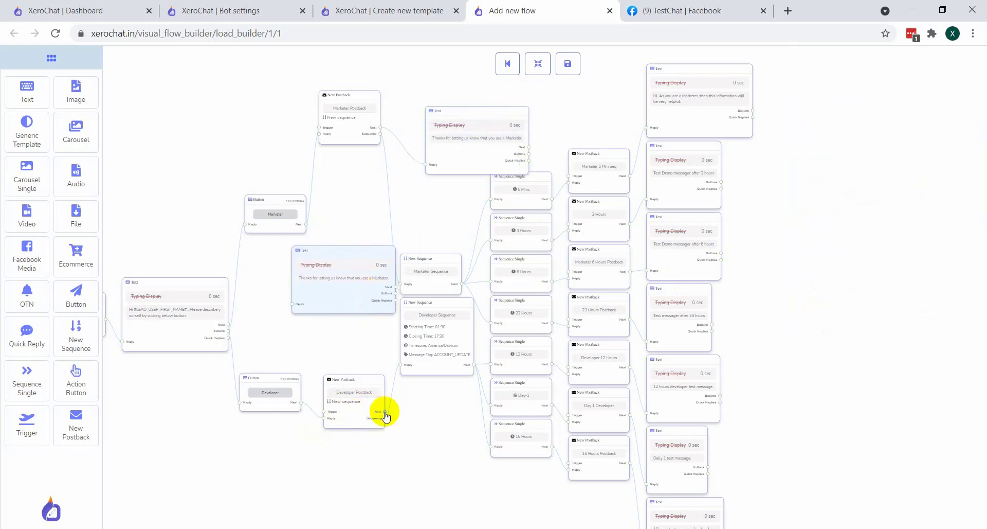
left_click_drag(384, 411, 292, 304)
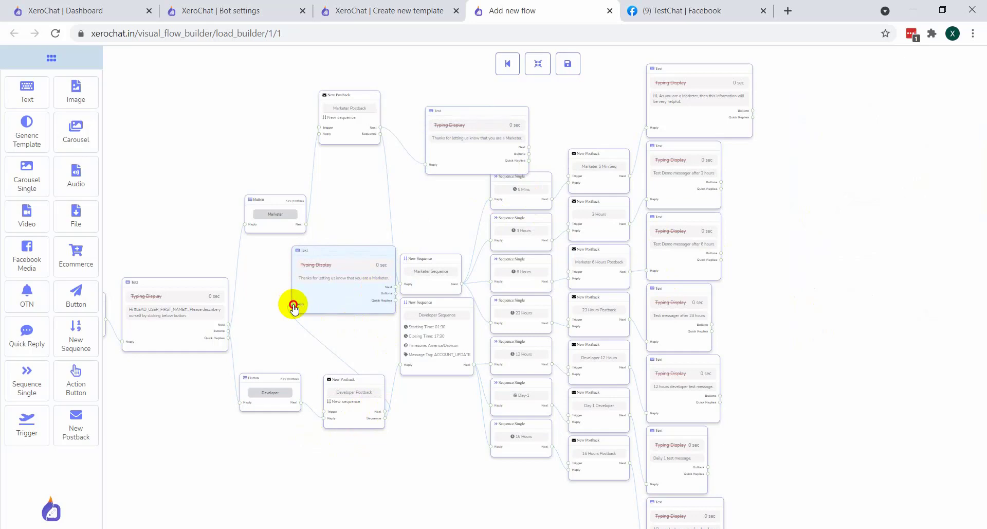
- Change the cloned Text block's reply to "Thanks for letting us know that you are a Developer."
double_click(298, 301)
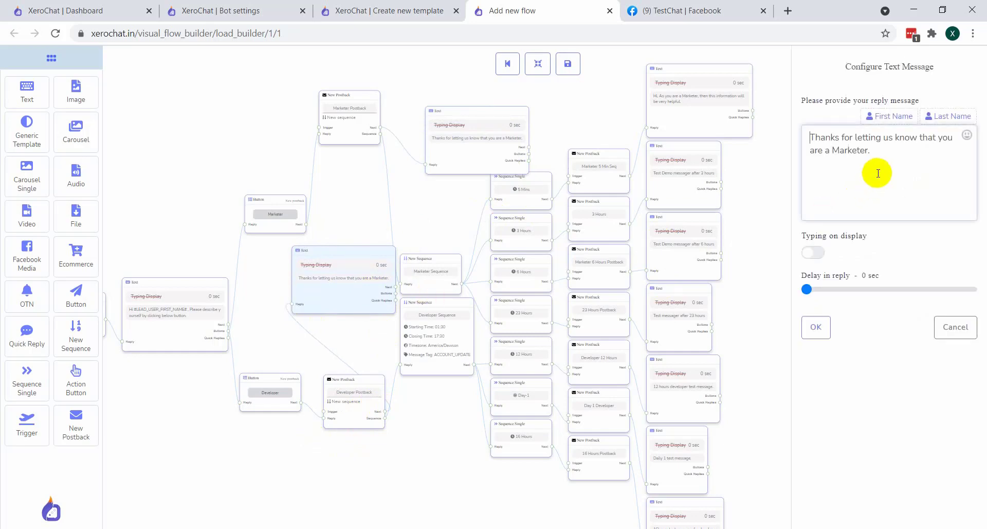
left_click(849, 149)
double_click(850, 149)
type("Develop")
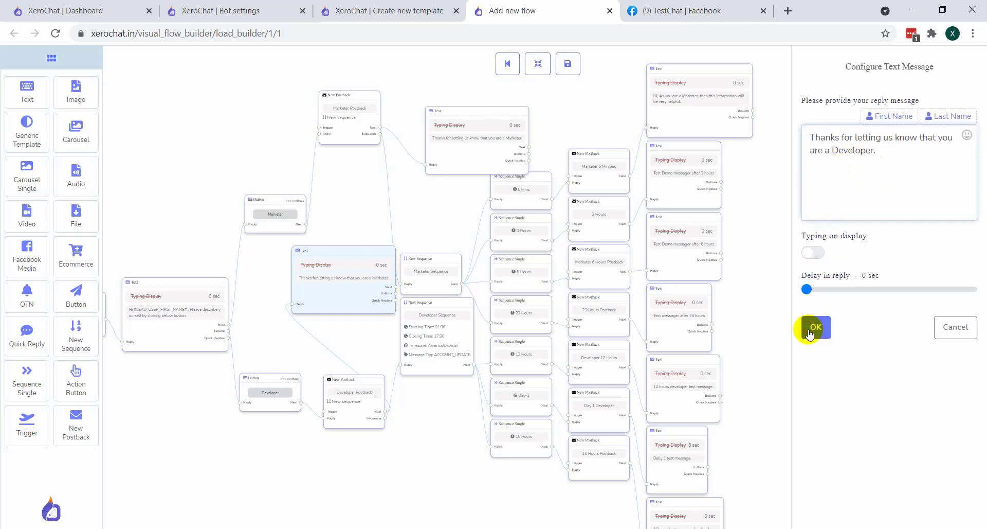
left_click(816, 327)
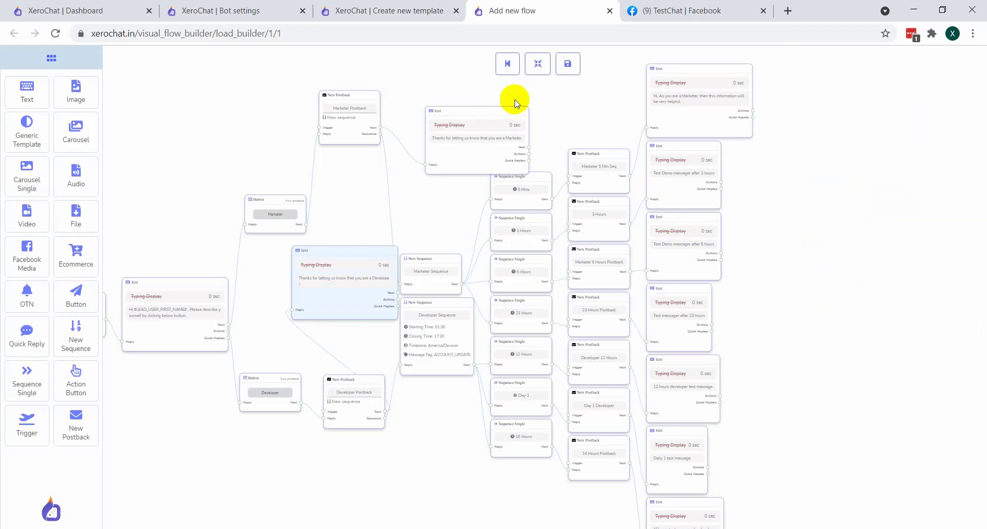
- Automatically rearrange the flow's blocks and save the flow
left_click(538, 64)
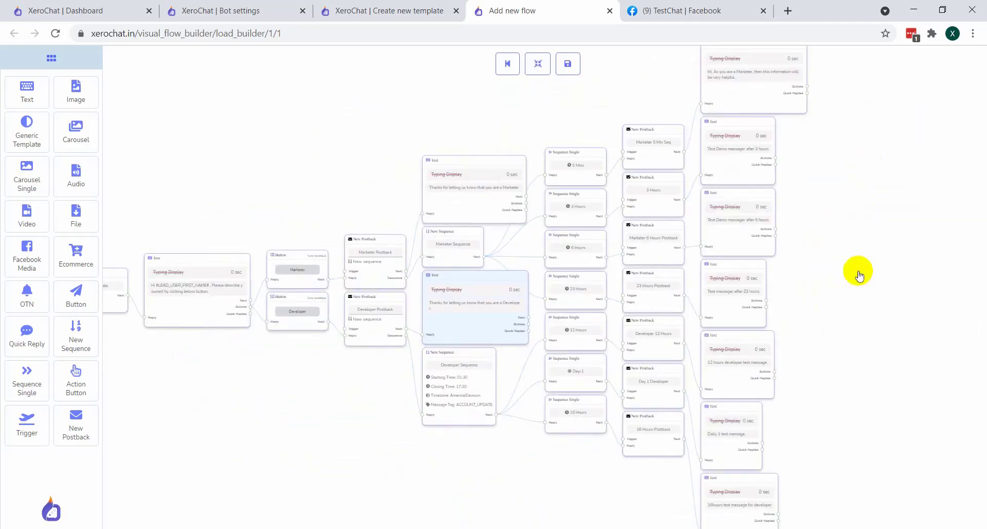
left_click(580, 72)
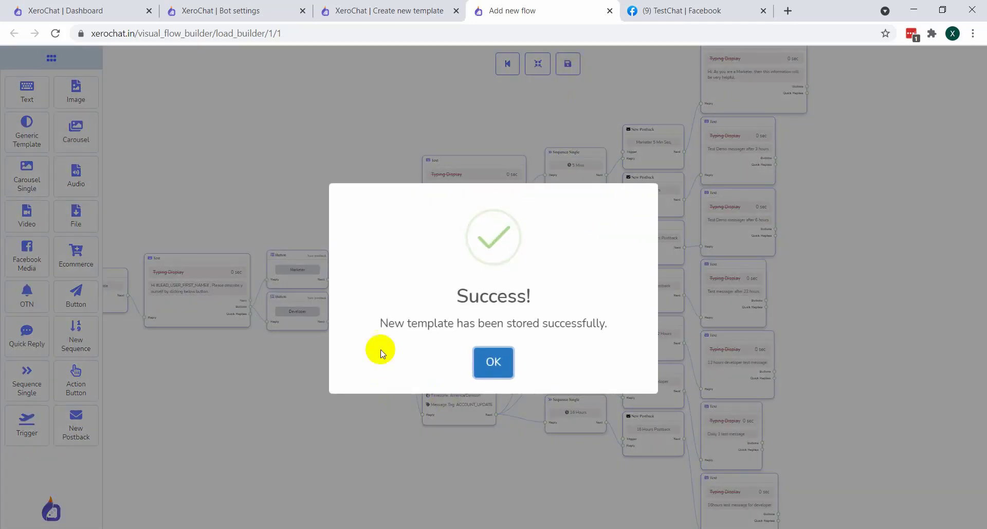
- Switch to the TestChat Facebook page, send "Hi" in its Messenger chat and answer the bot with the Marketer option
left_click(489, 355)
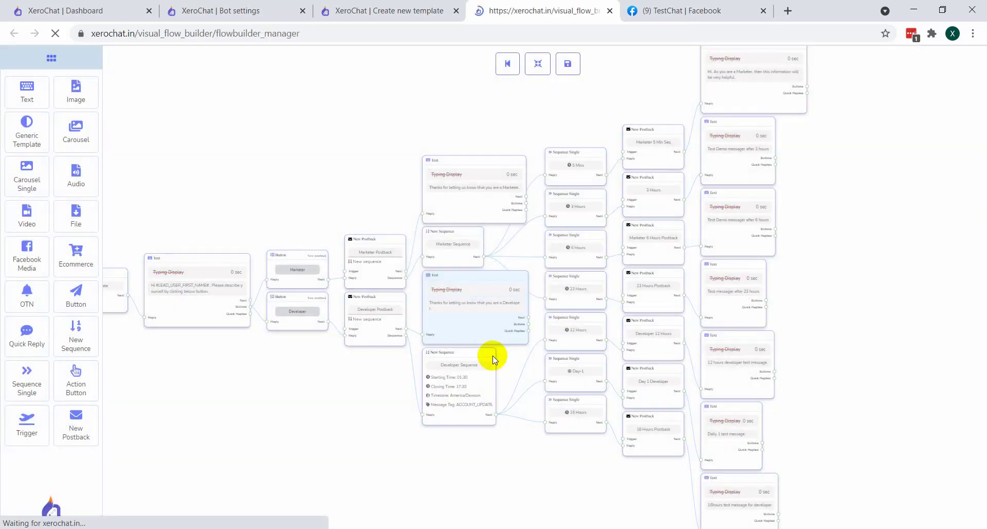
left_click(672, 9)
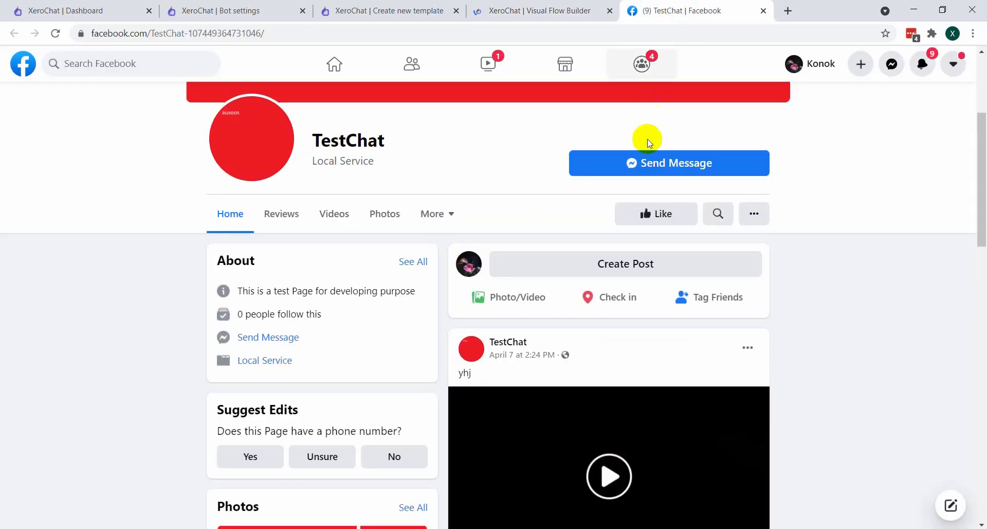
left_click(671, 164)
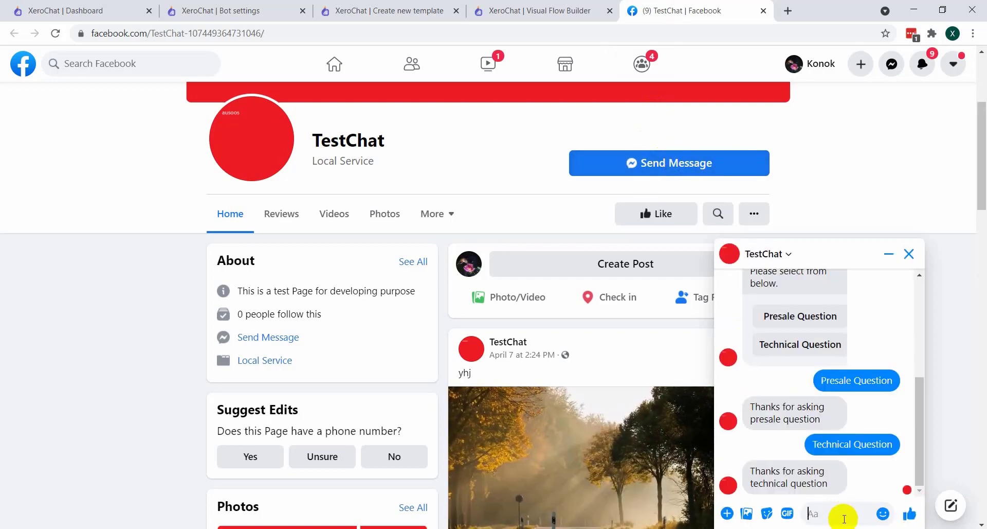
left_click(844, 518)
type("Hi")
key("Return")
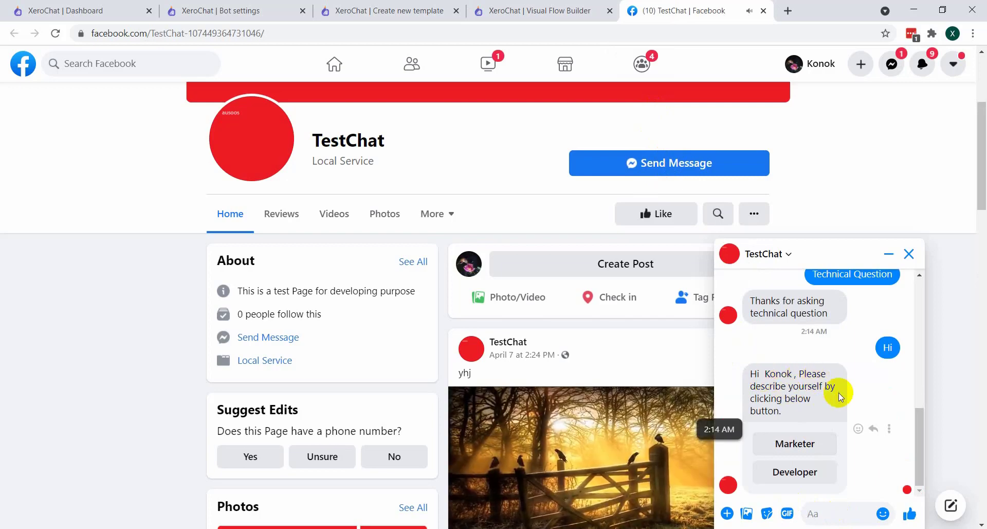
left_click(791, 447)
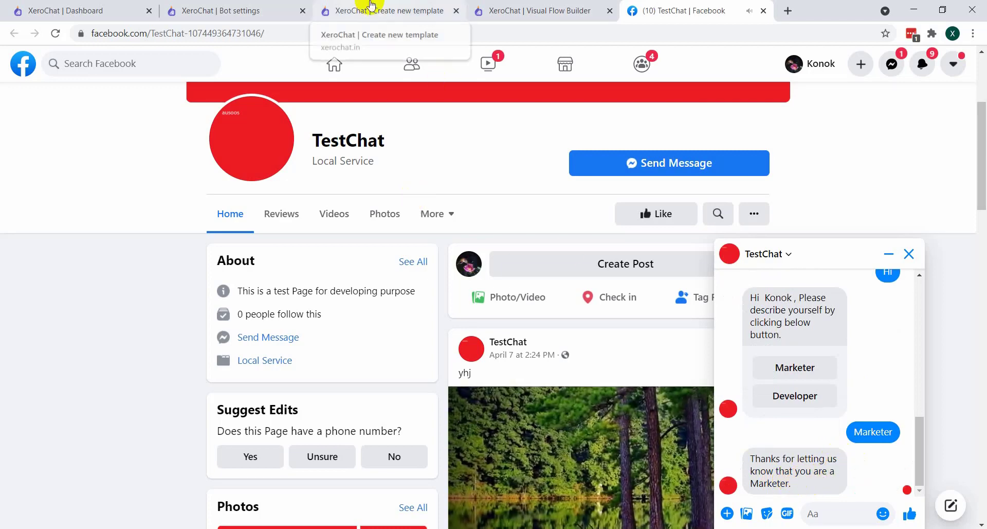
- In XeroChat's bot subscribers list, check the message sequence assigned to the second TestChat subscriber and close the subscriber's details
left_click(399, 18)
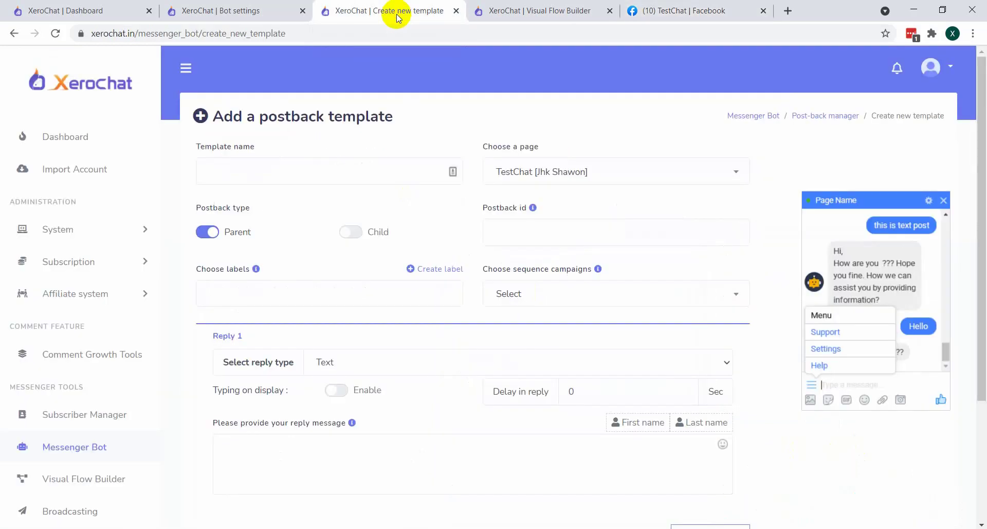
scroll(99, 342, "down", 2)
left_click(98, 321)
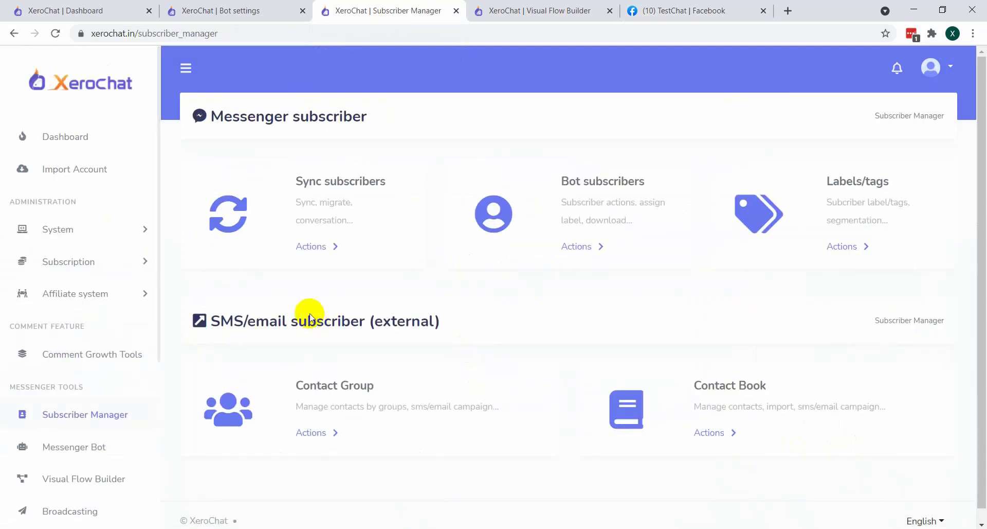
left_click(584, 245)
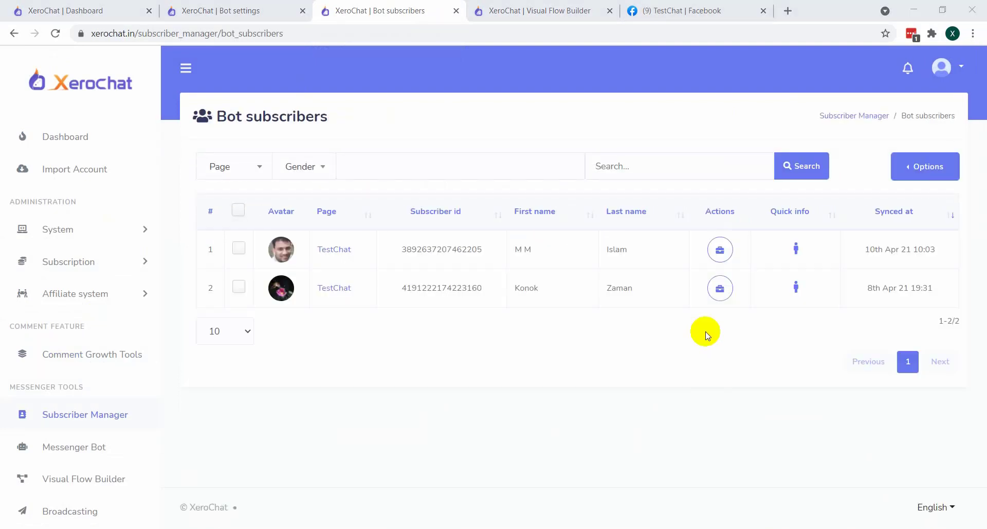
left_click(720, 288)
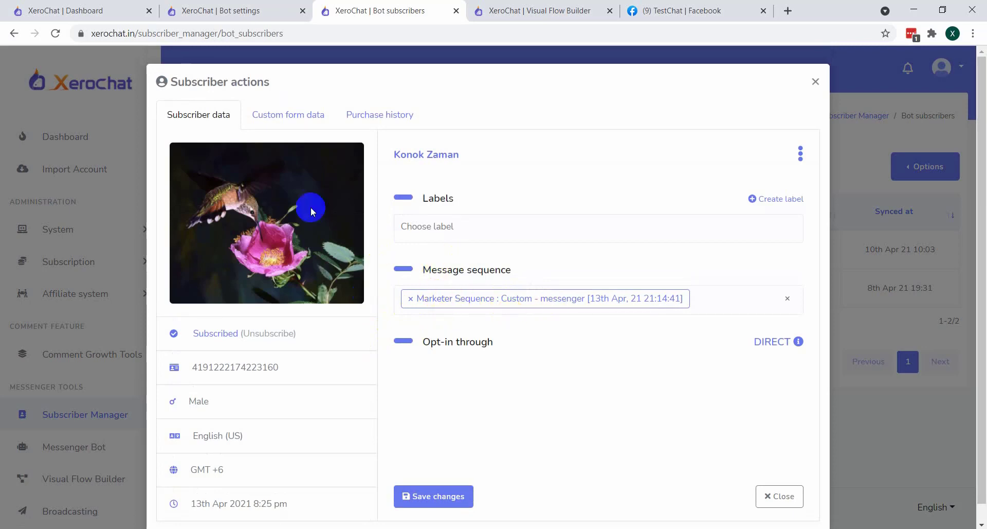
left_click(813, 82)
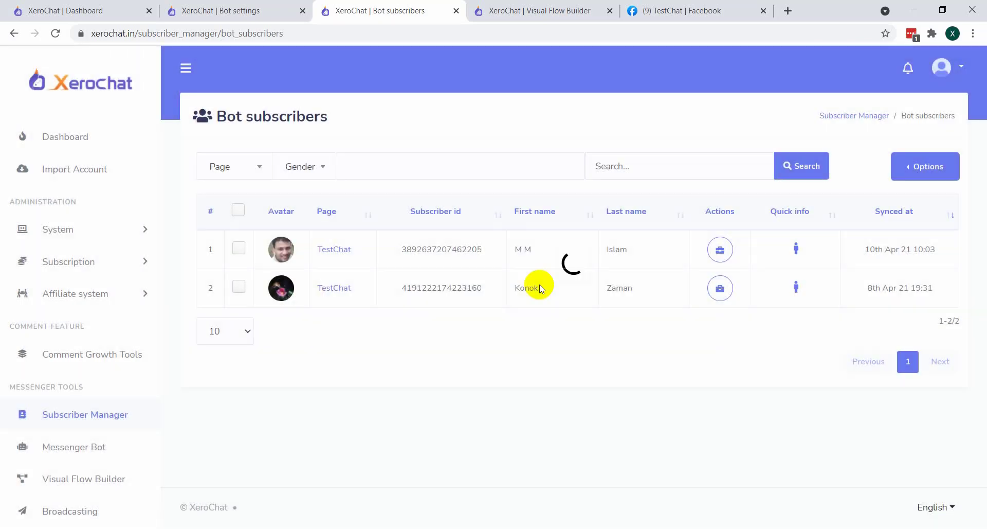